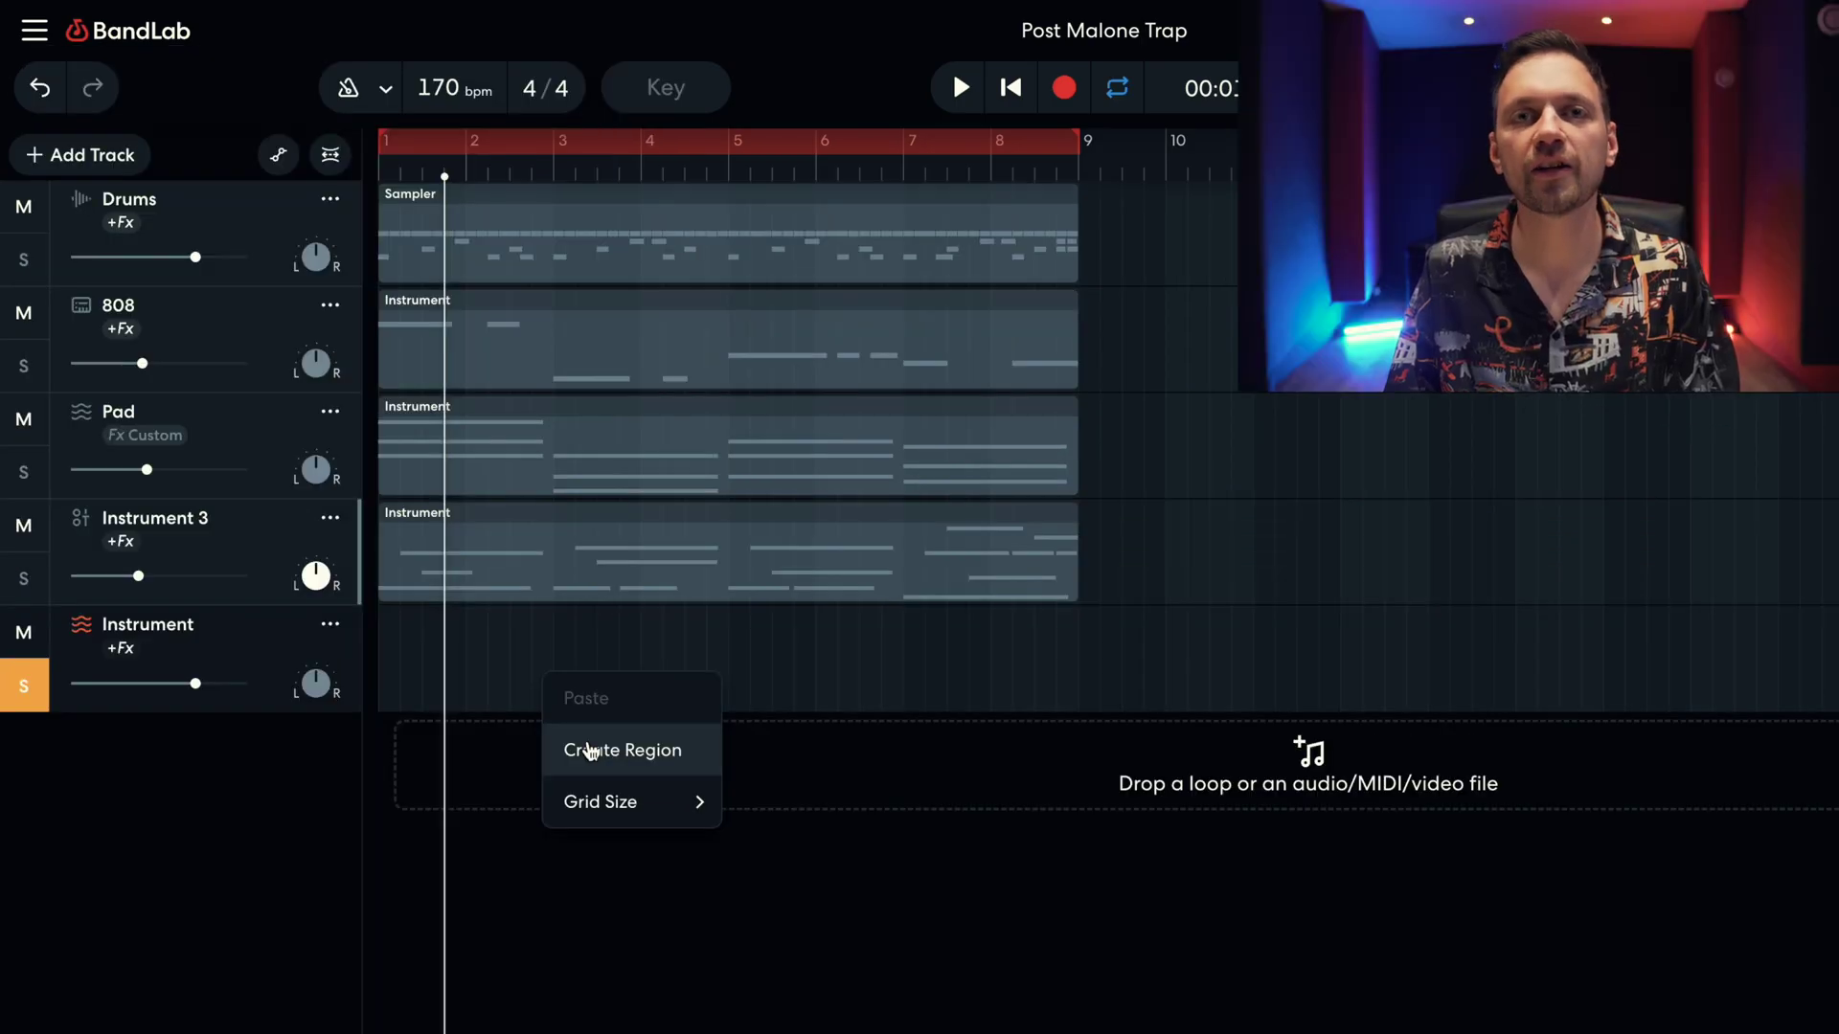
Step: Create a MIDI region on the empty Instrument track extending to bar 9 and place a one-bar A3 note at bar 1
{"action": "left_click", "coordinate": [591, 752]}
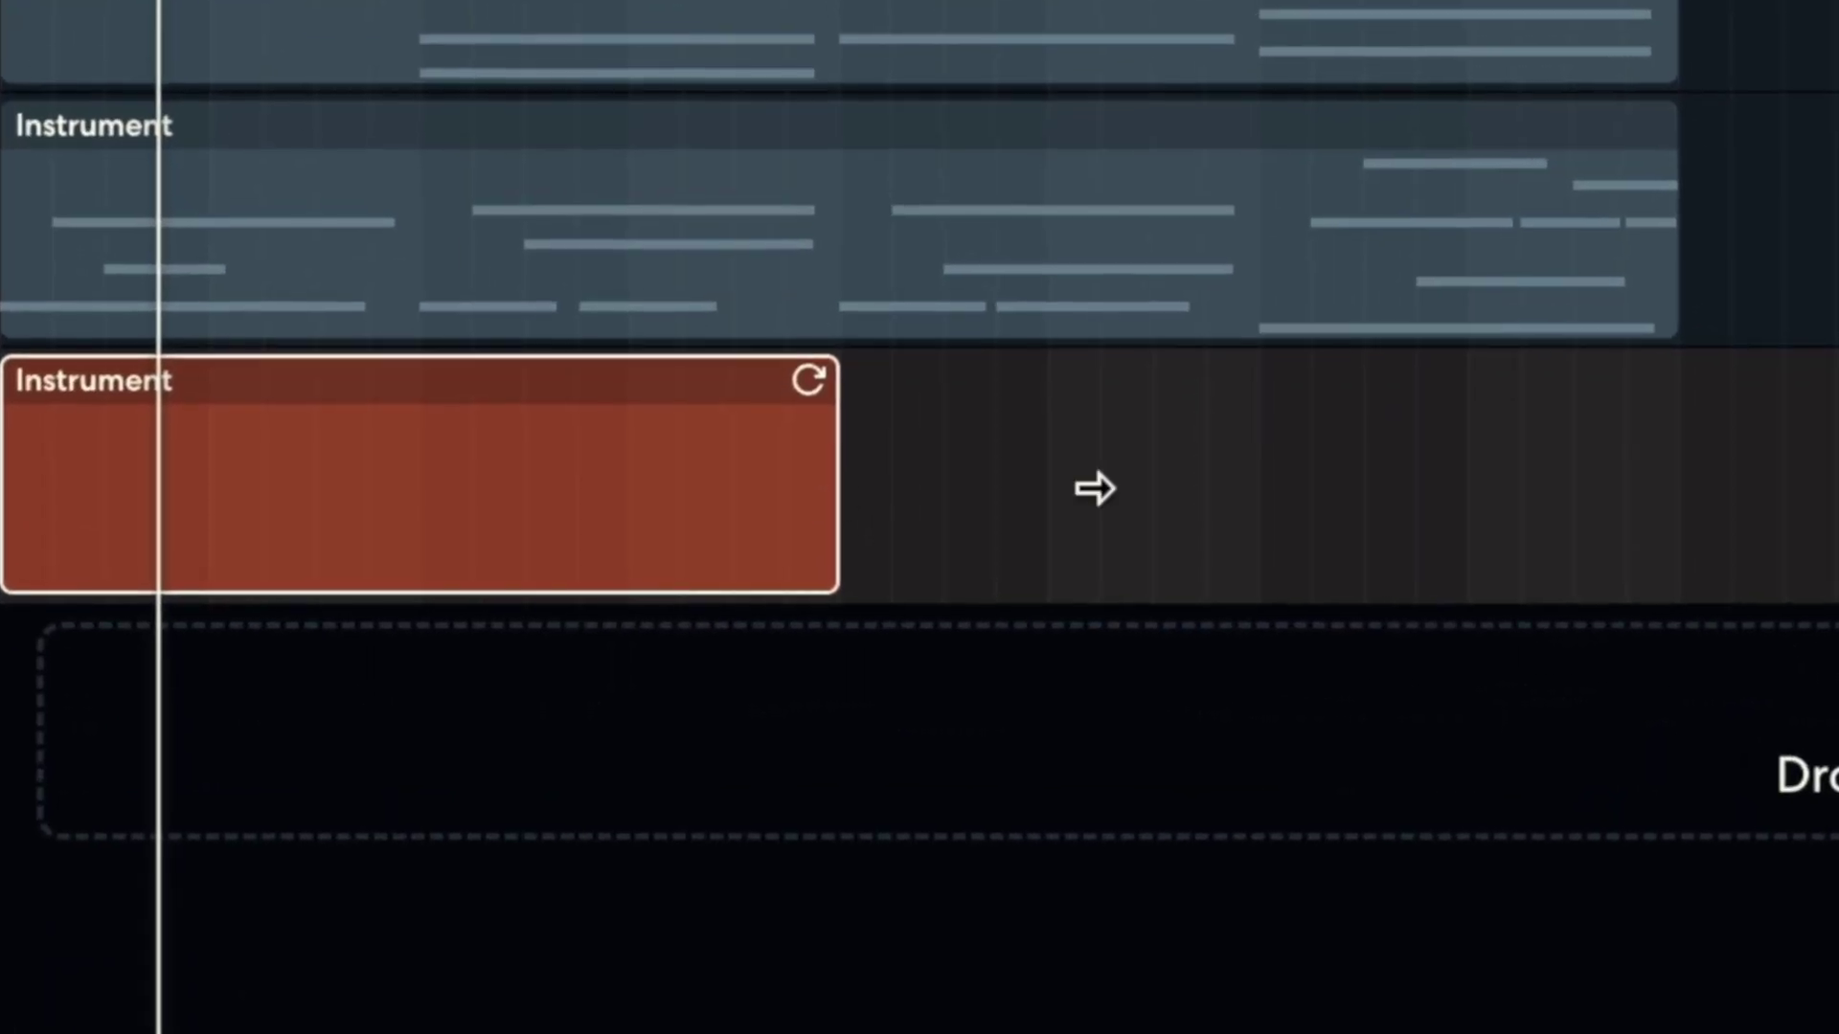
{"action": "left_click_drag", "start_coordinate": [1095, 489], "coordinate": [1675, 497]}
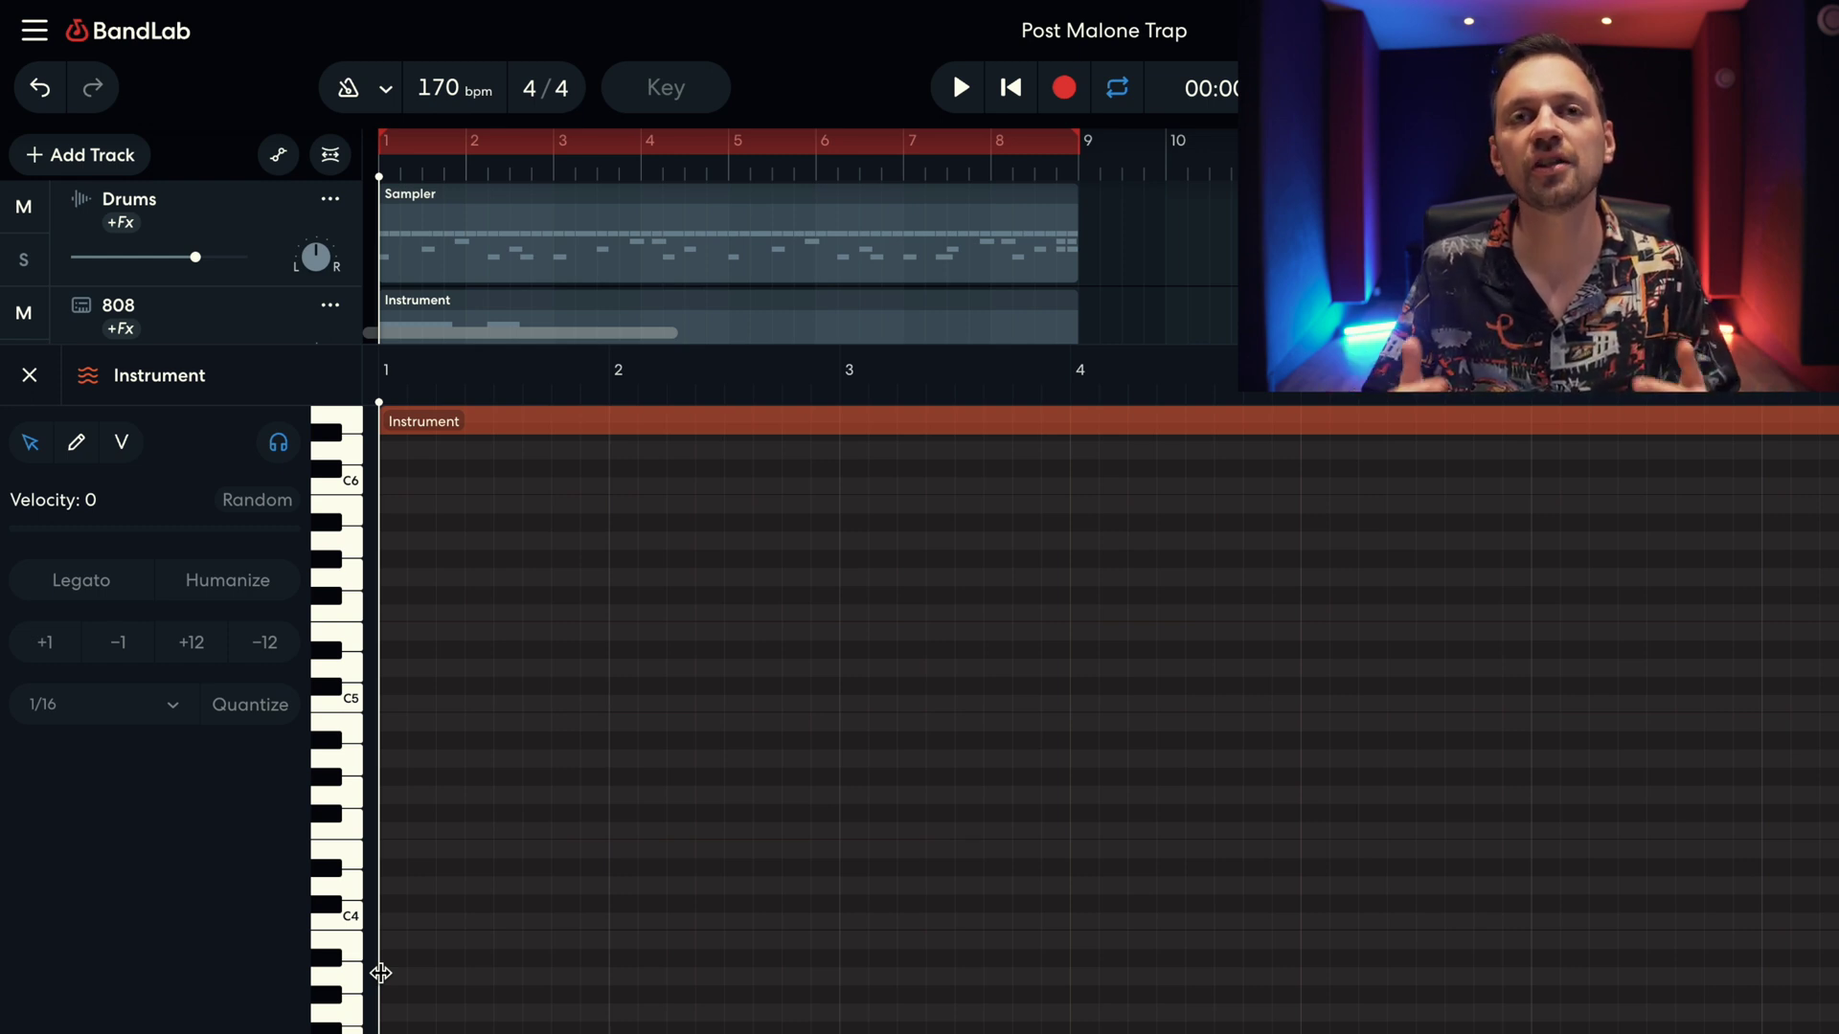
{"action": "double_click", "coordinate": [406, 758]}
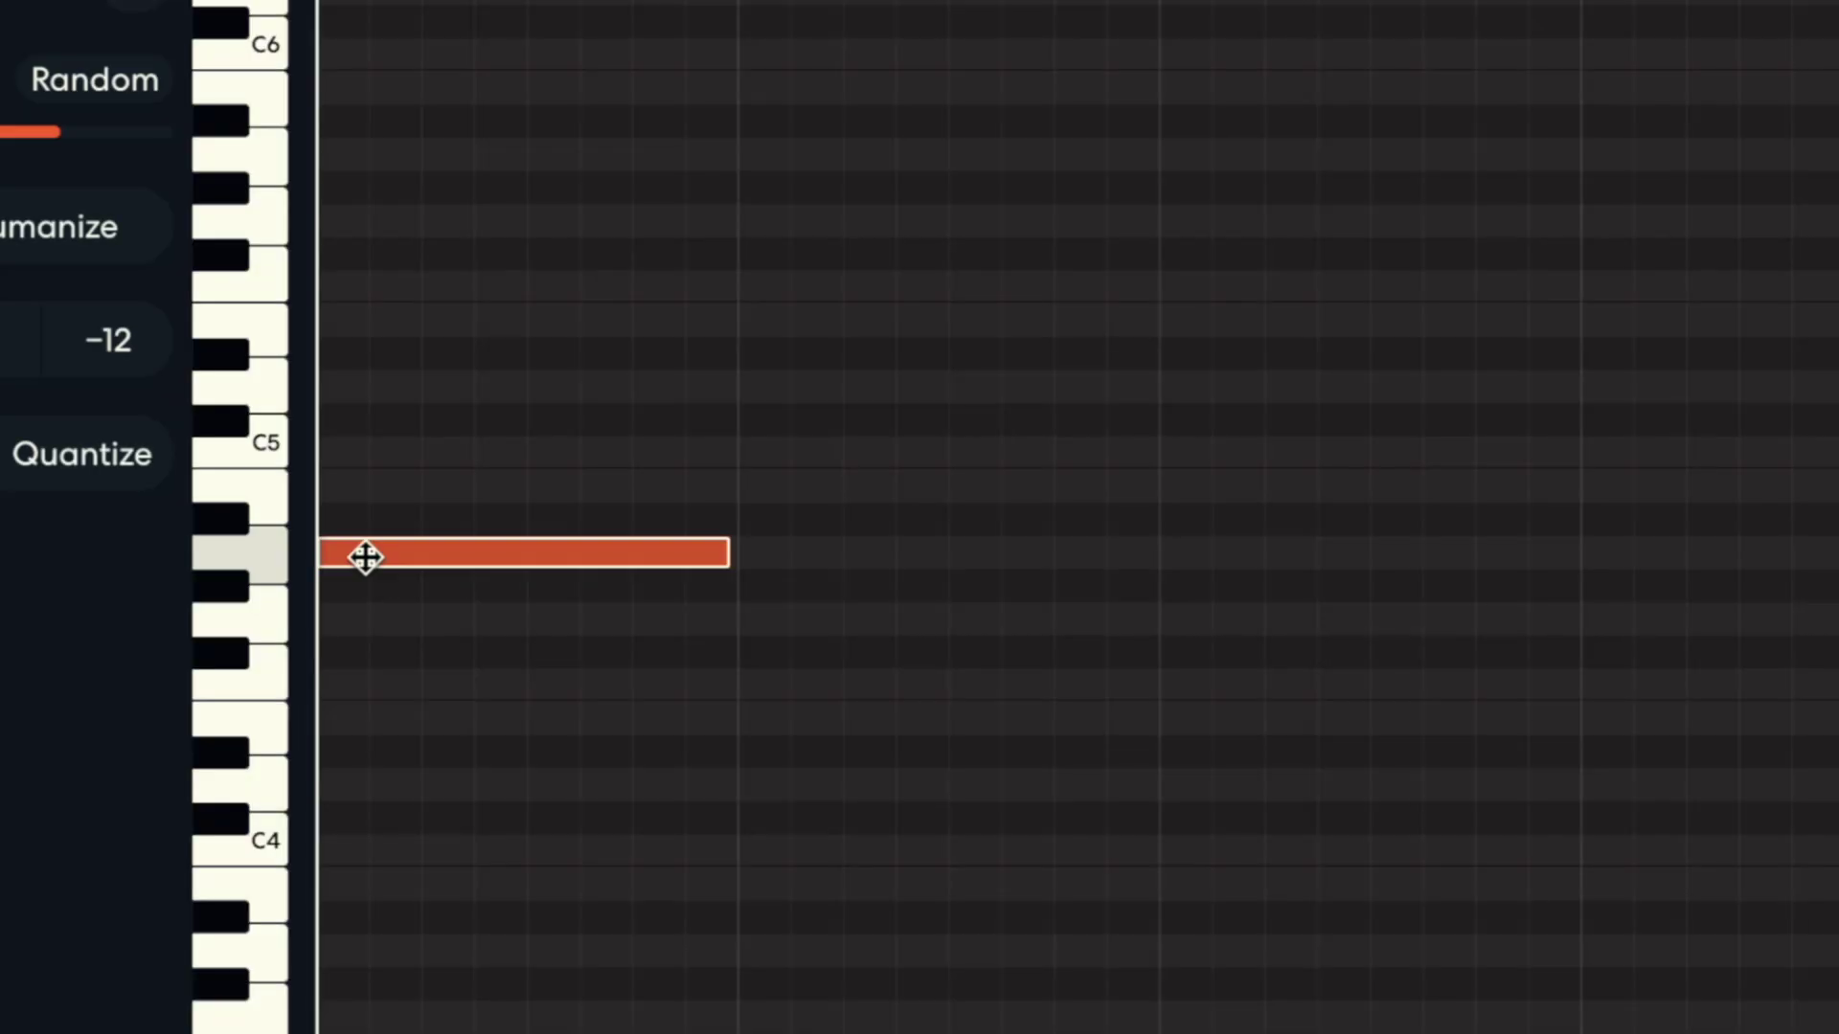
{"action": "left_click_drag", "start_coordinate": [365, 557], "coordinate": [339, 977]}
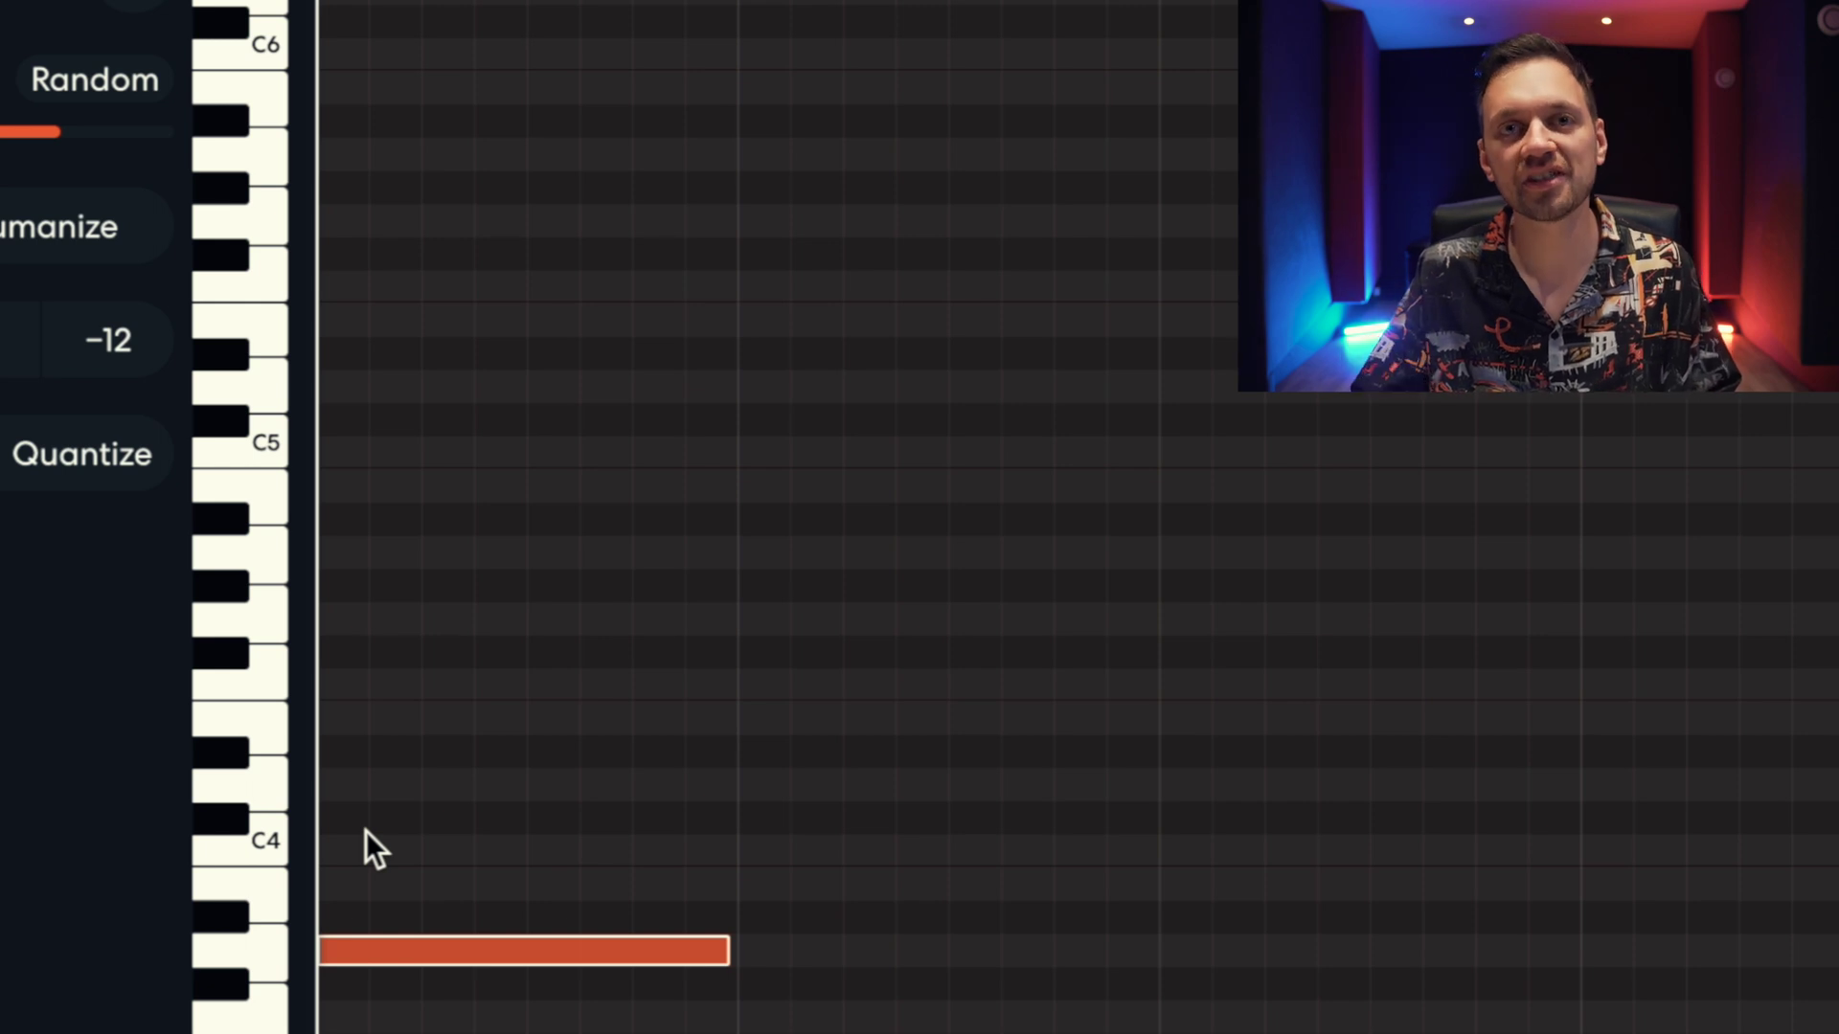
Step: Audition the C notes and the white keys between C3 and C4 on the piano-roll keyboard
{"action": "scroll", "coordinate": [278, 920], "scroll_direction": "down", "scroll_amount": 1}
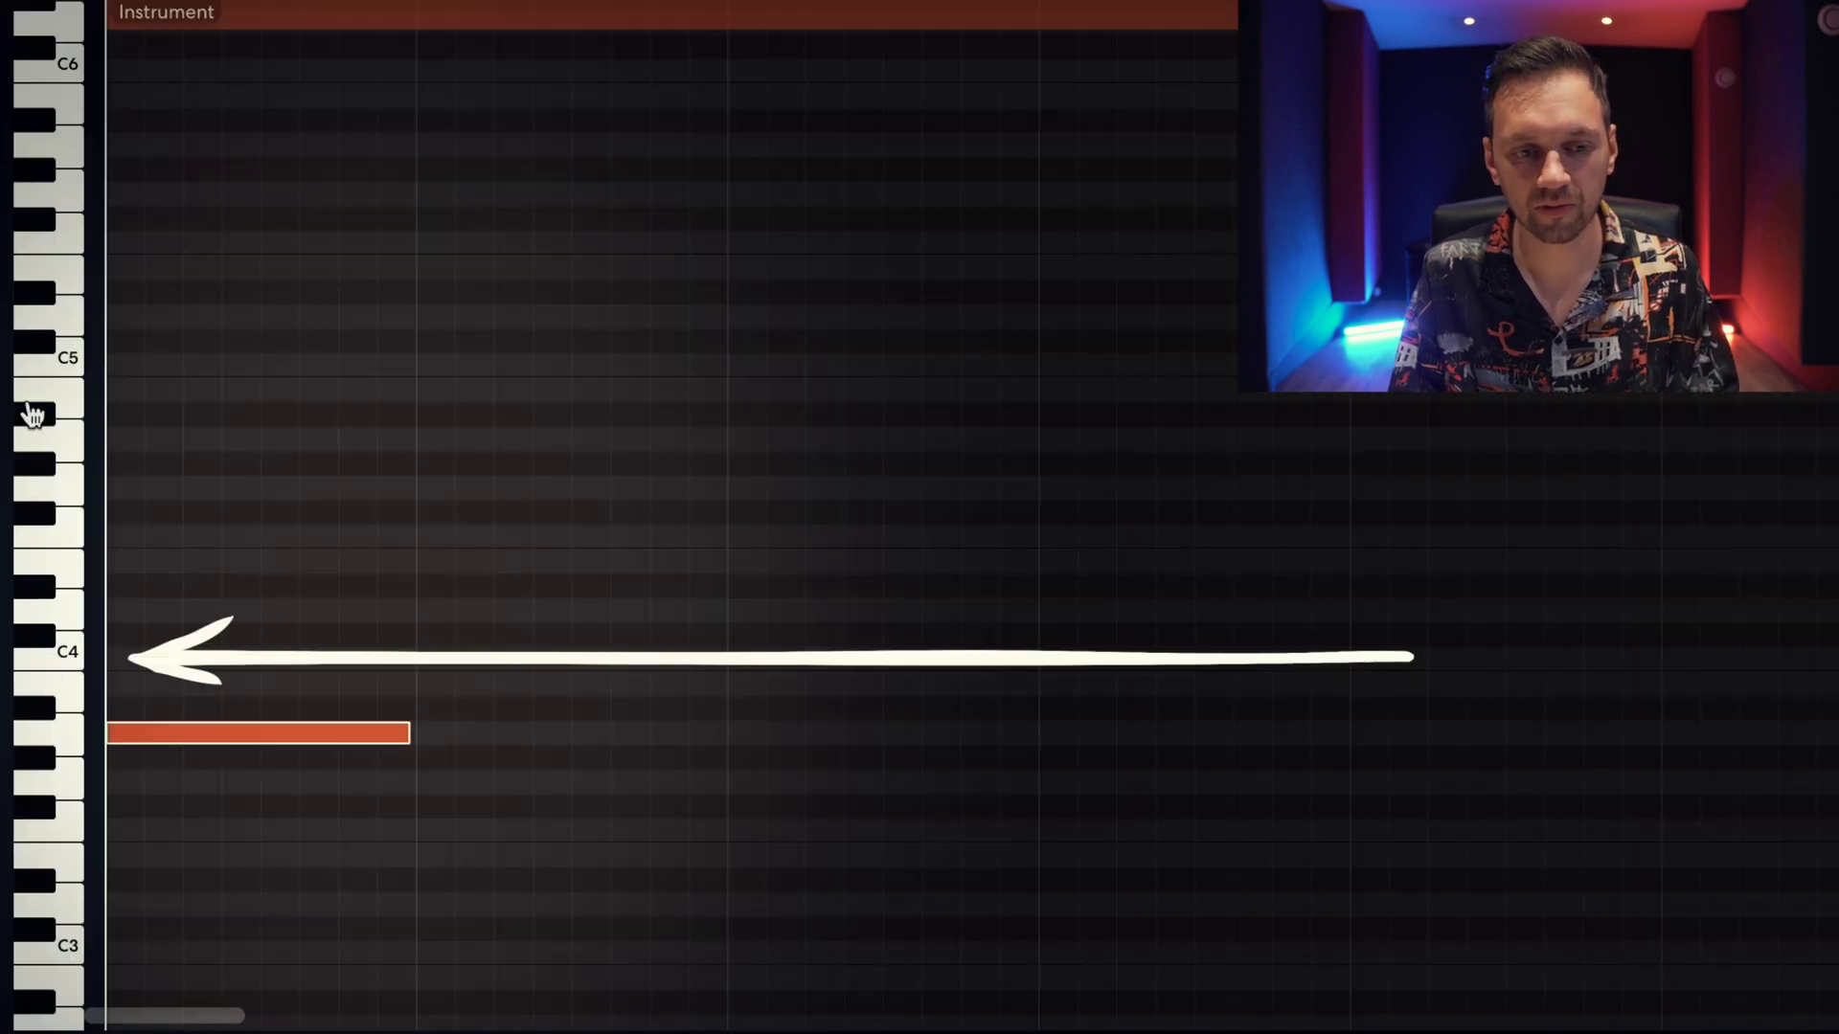
{"action": "left_click", "coordinate": [55, 373]}
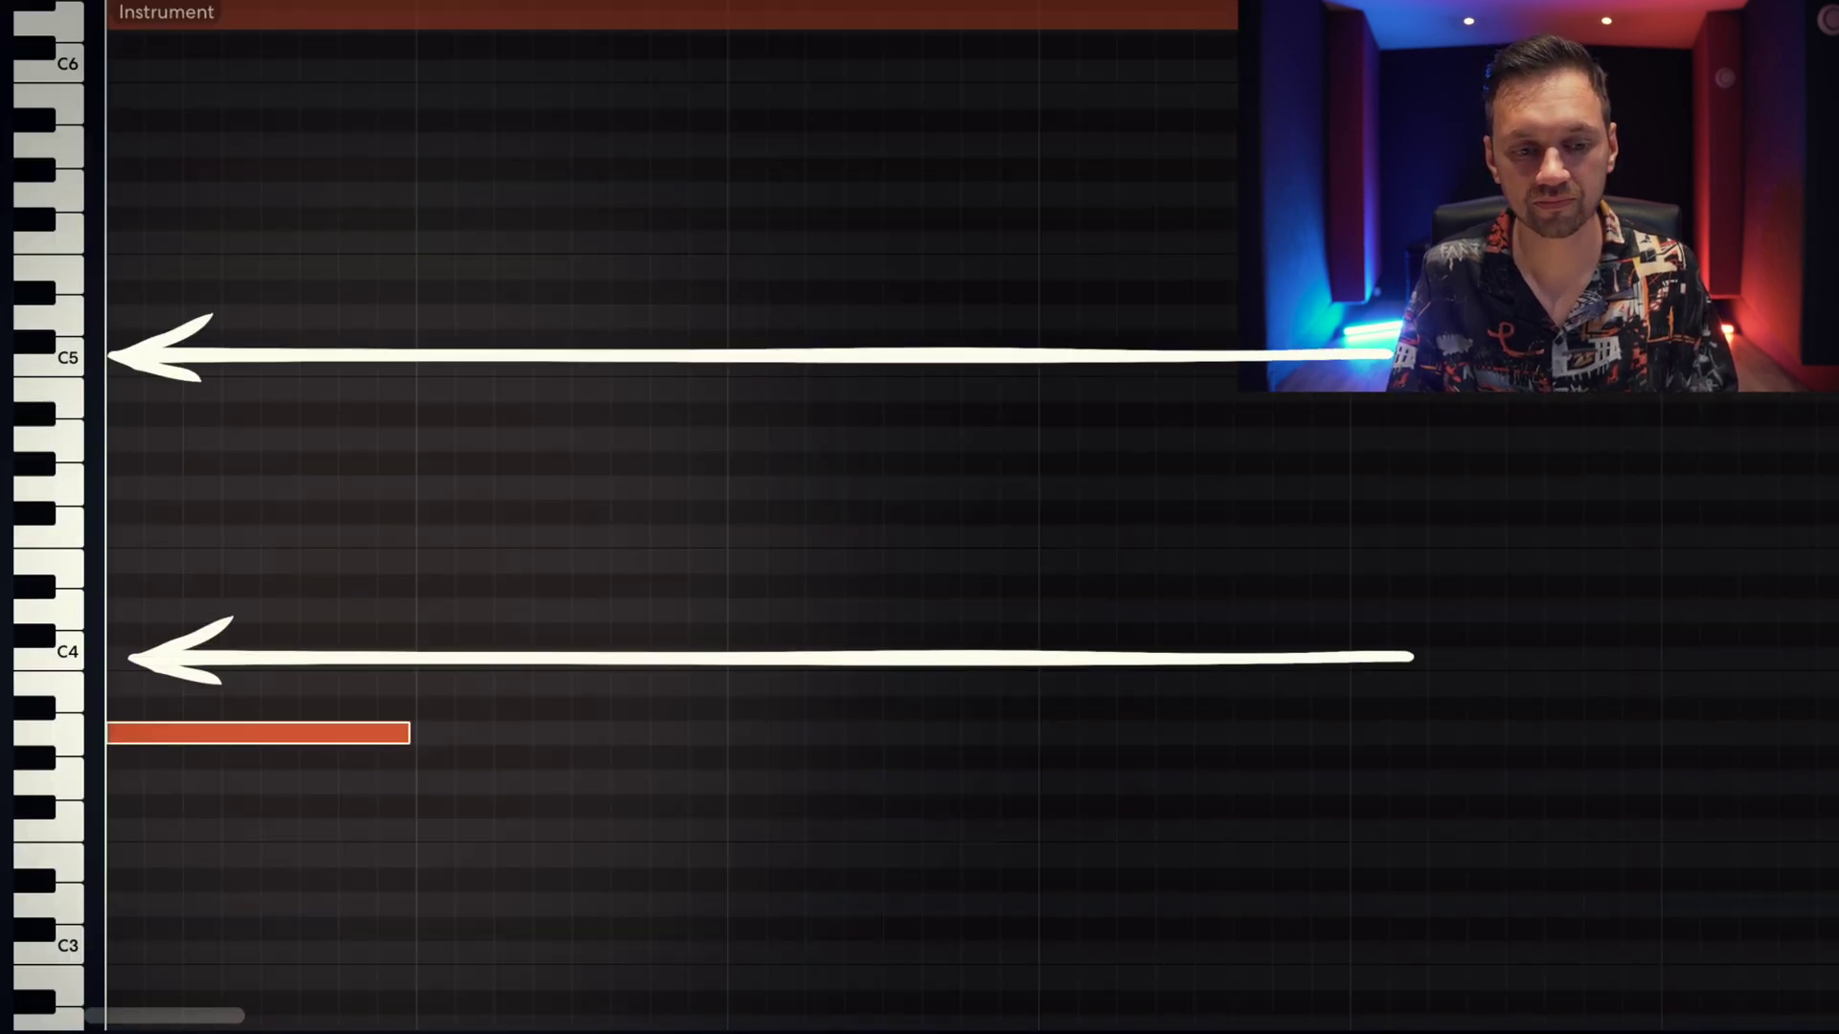
{"action": "left_click", "coordinate": [54, 956]}
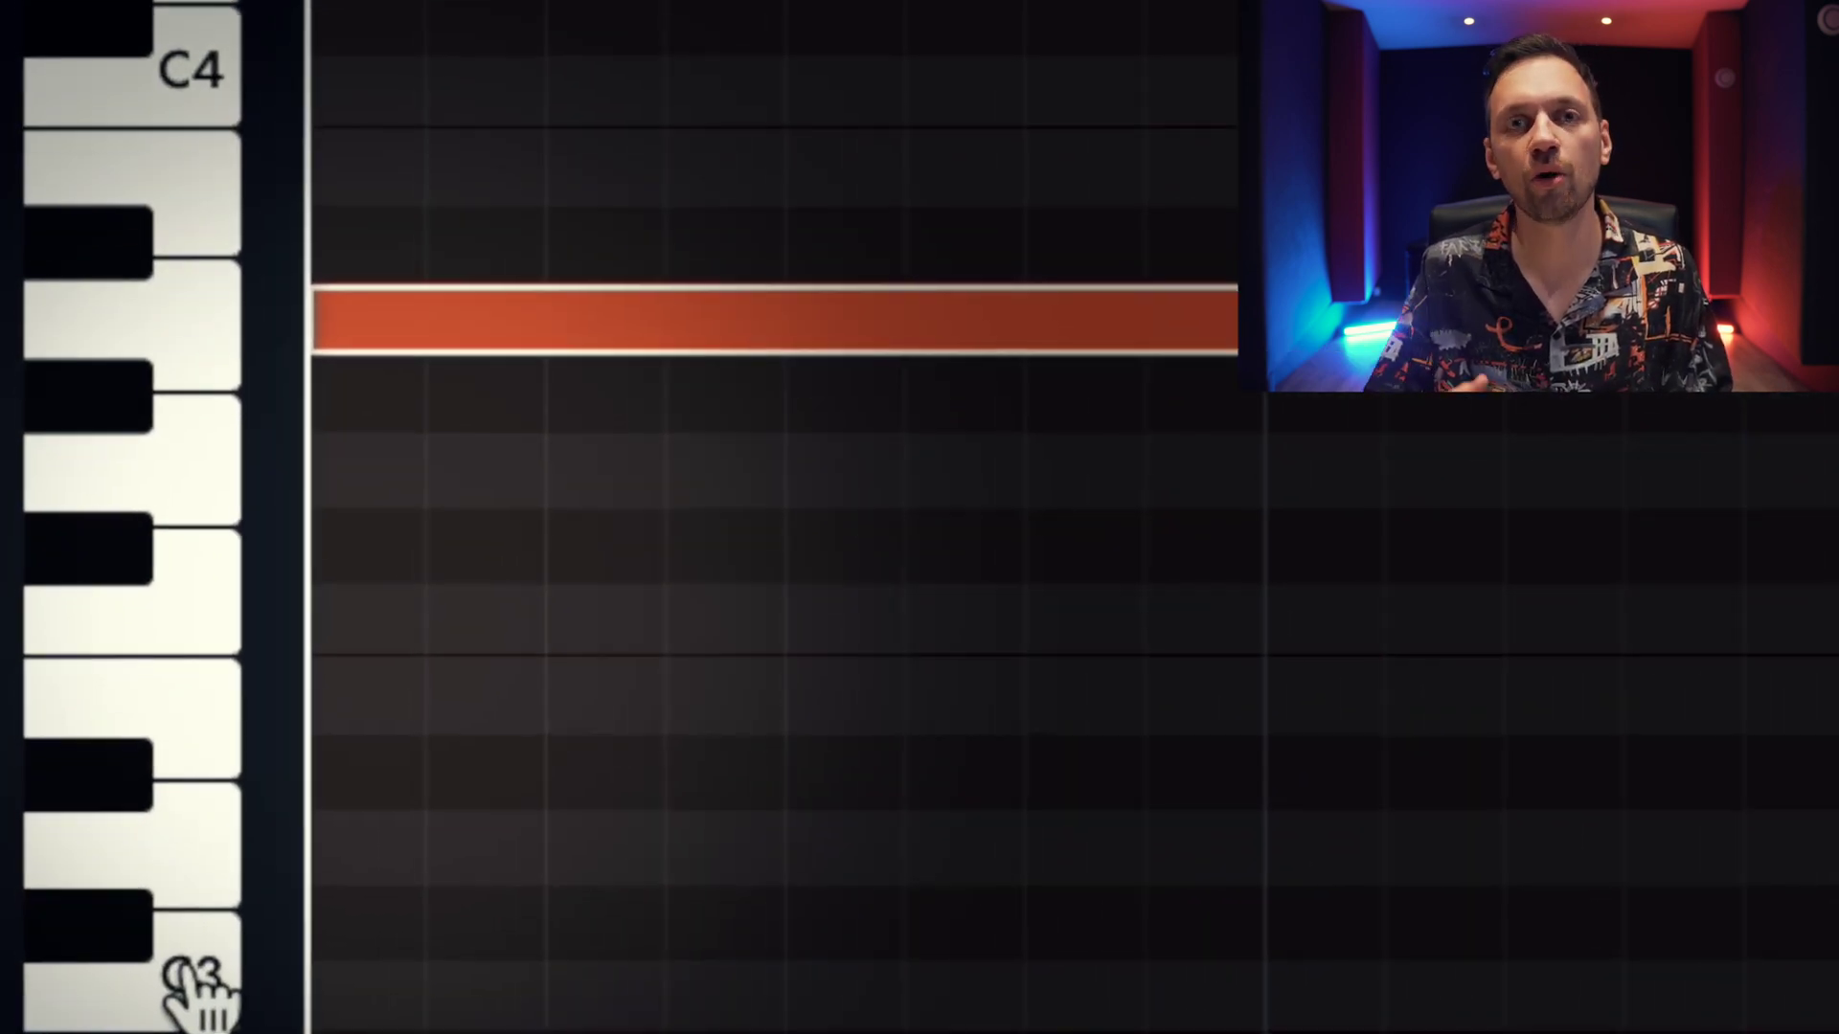
{"action": "left_click", "coordinate": [181, 977]}
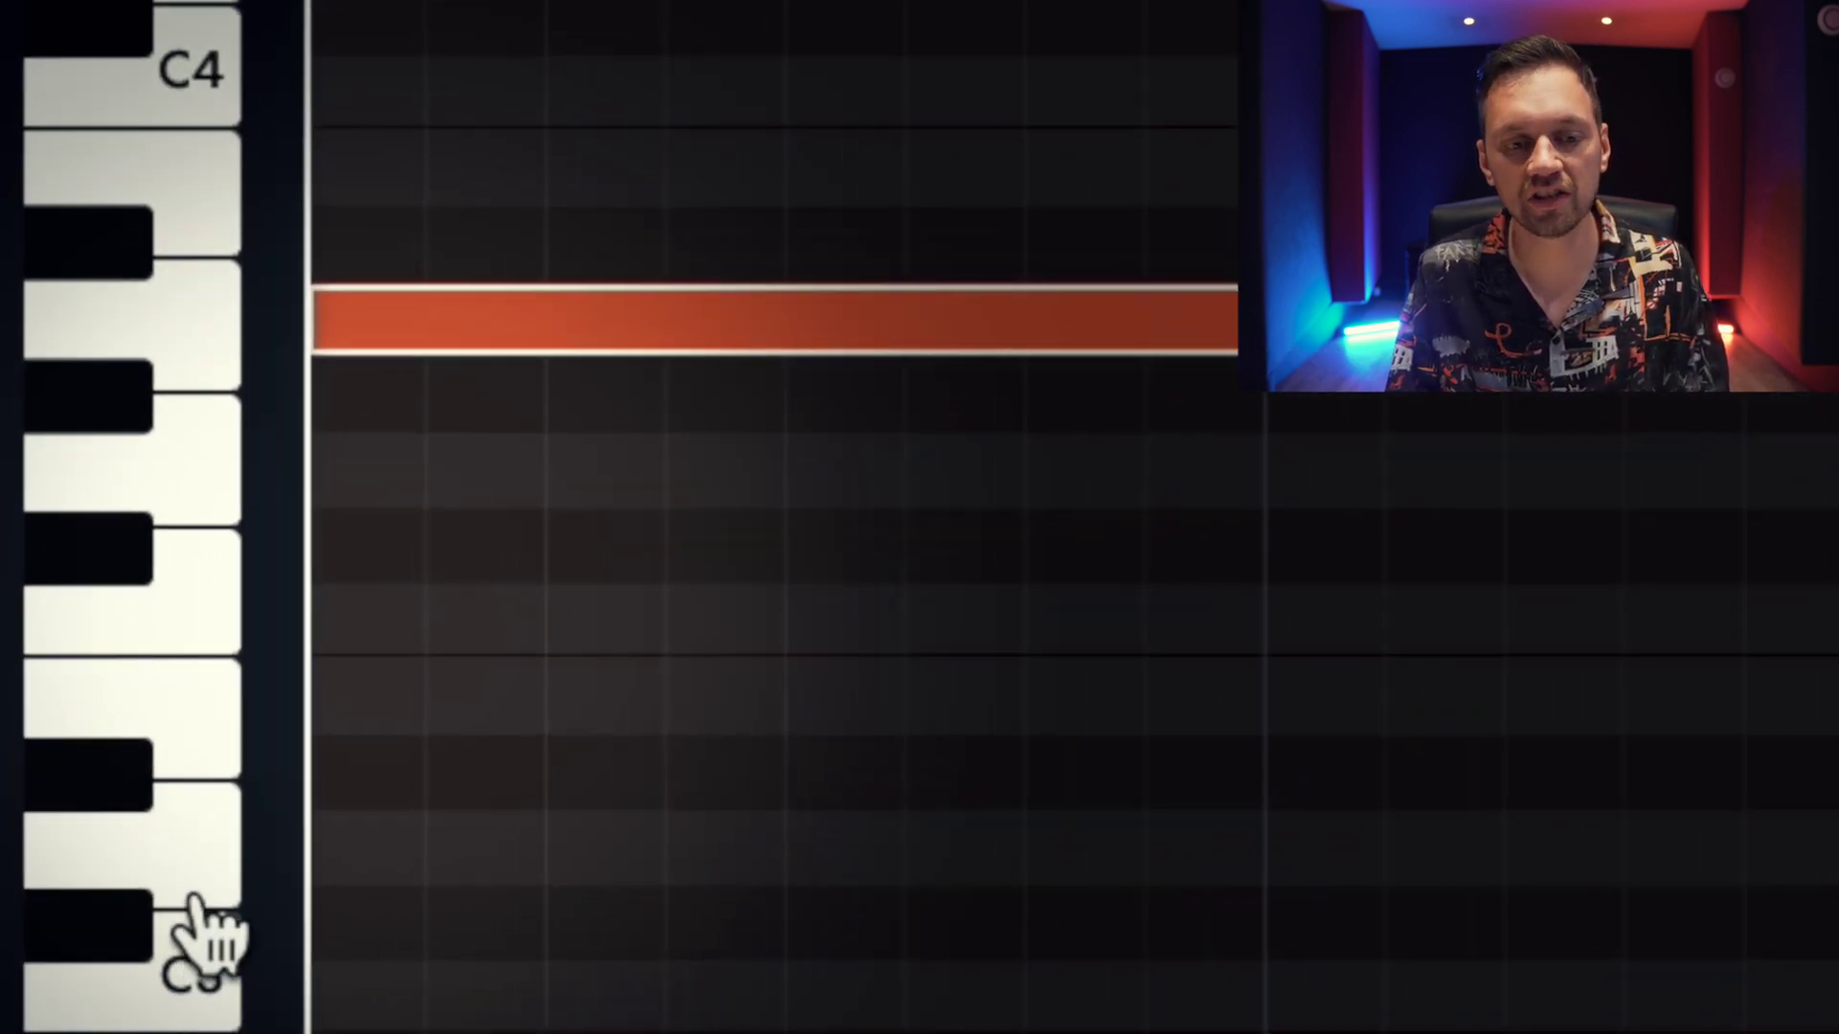
{"action": "left_click", "coordinate": [191, 852]}
{"action": "left_click", "coordinate": [208, 640]}
{"action": "left_click", "coordinate": [210, 493]}
{"action": "left_click", "coordinate": [211, 343]}
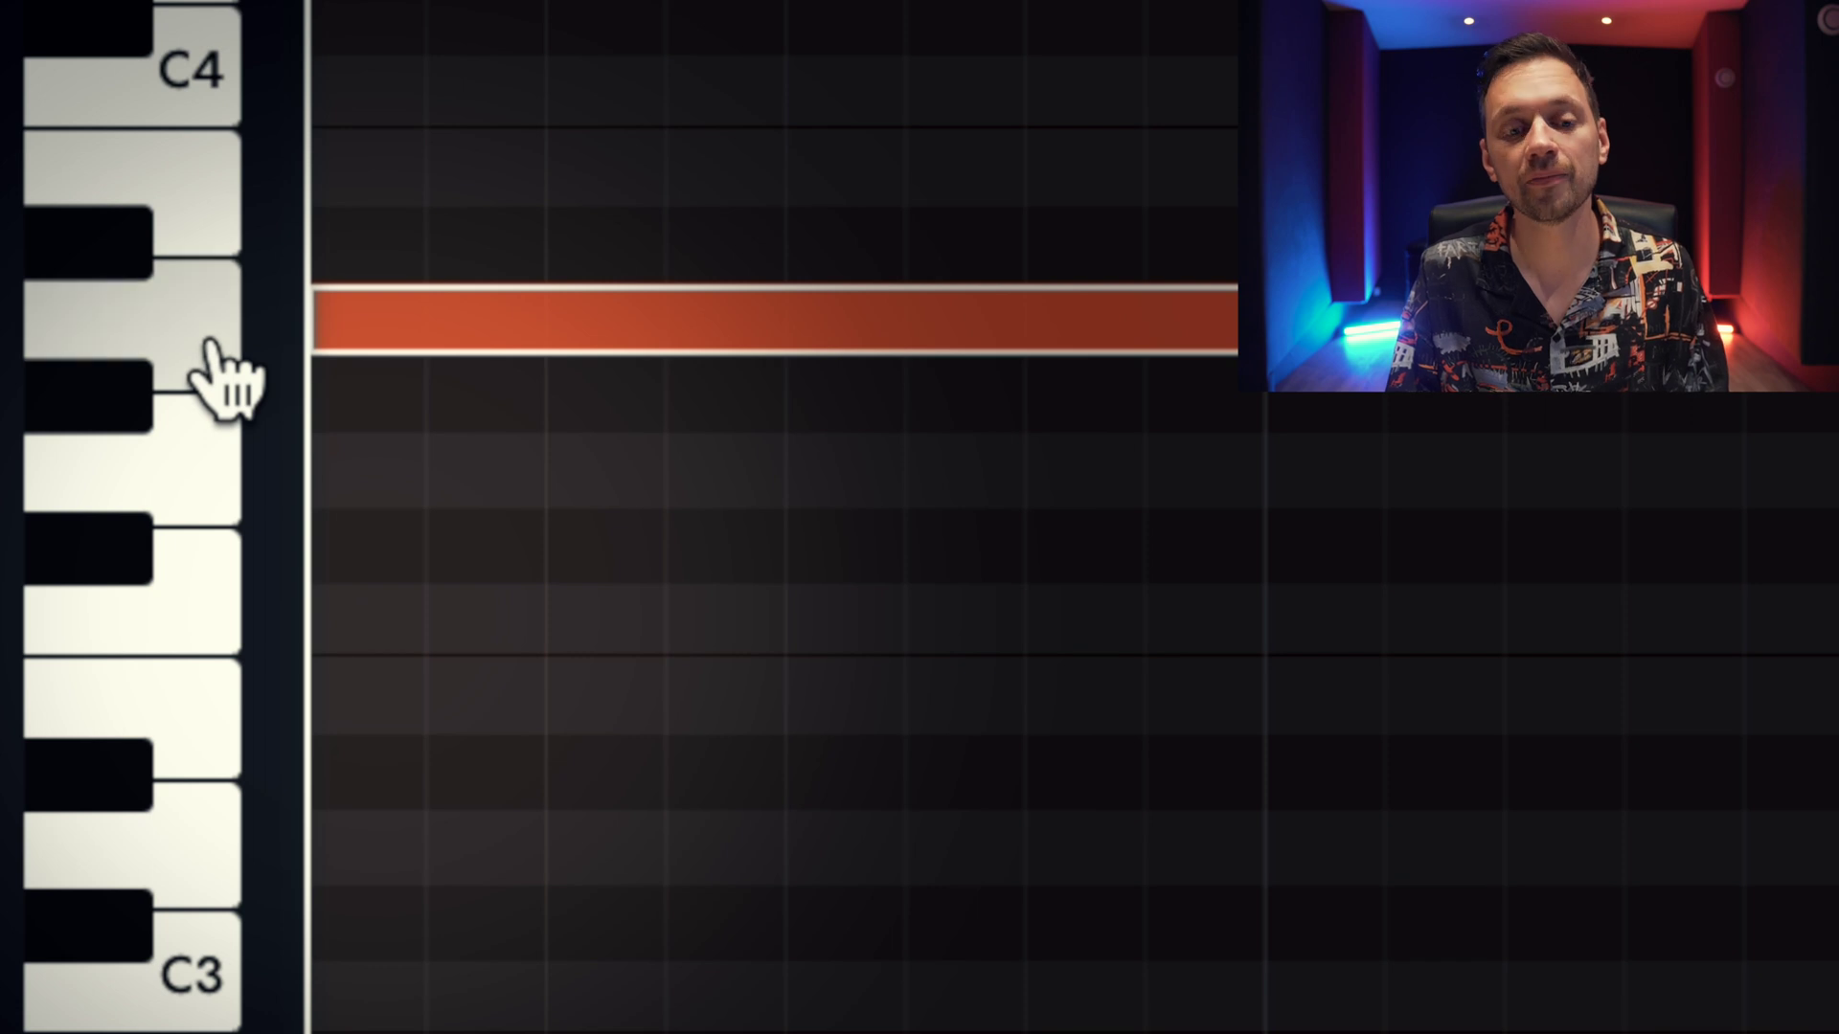
{"action": "left_click", "coordinate": [180, 47]}
{"action": "left_click", "coordinate": [180, 216]}
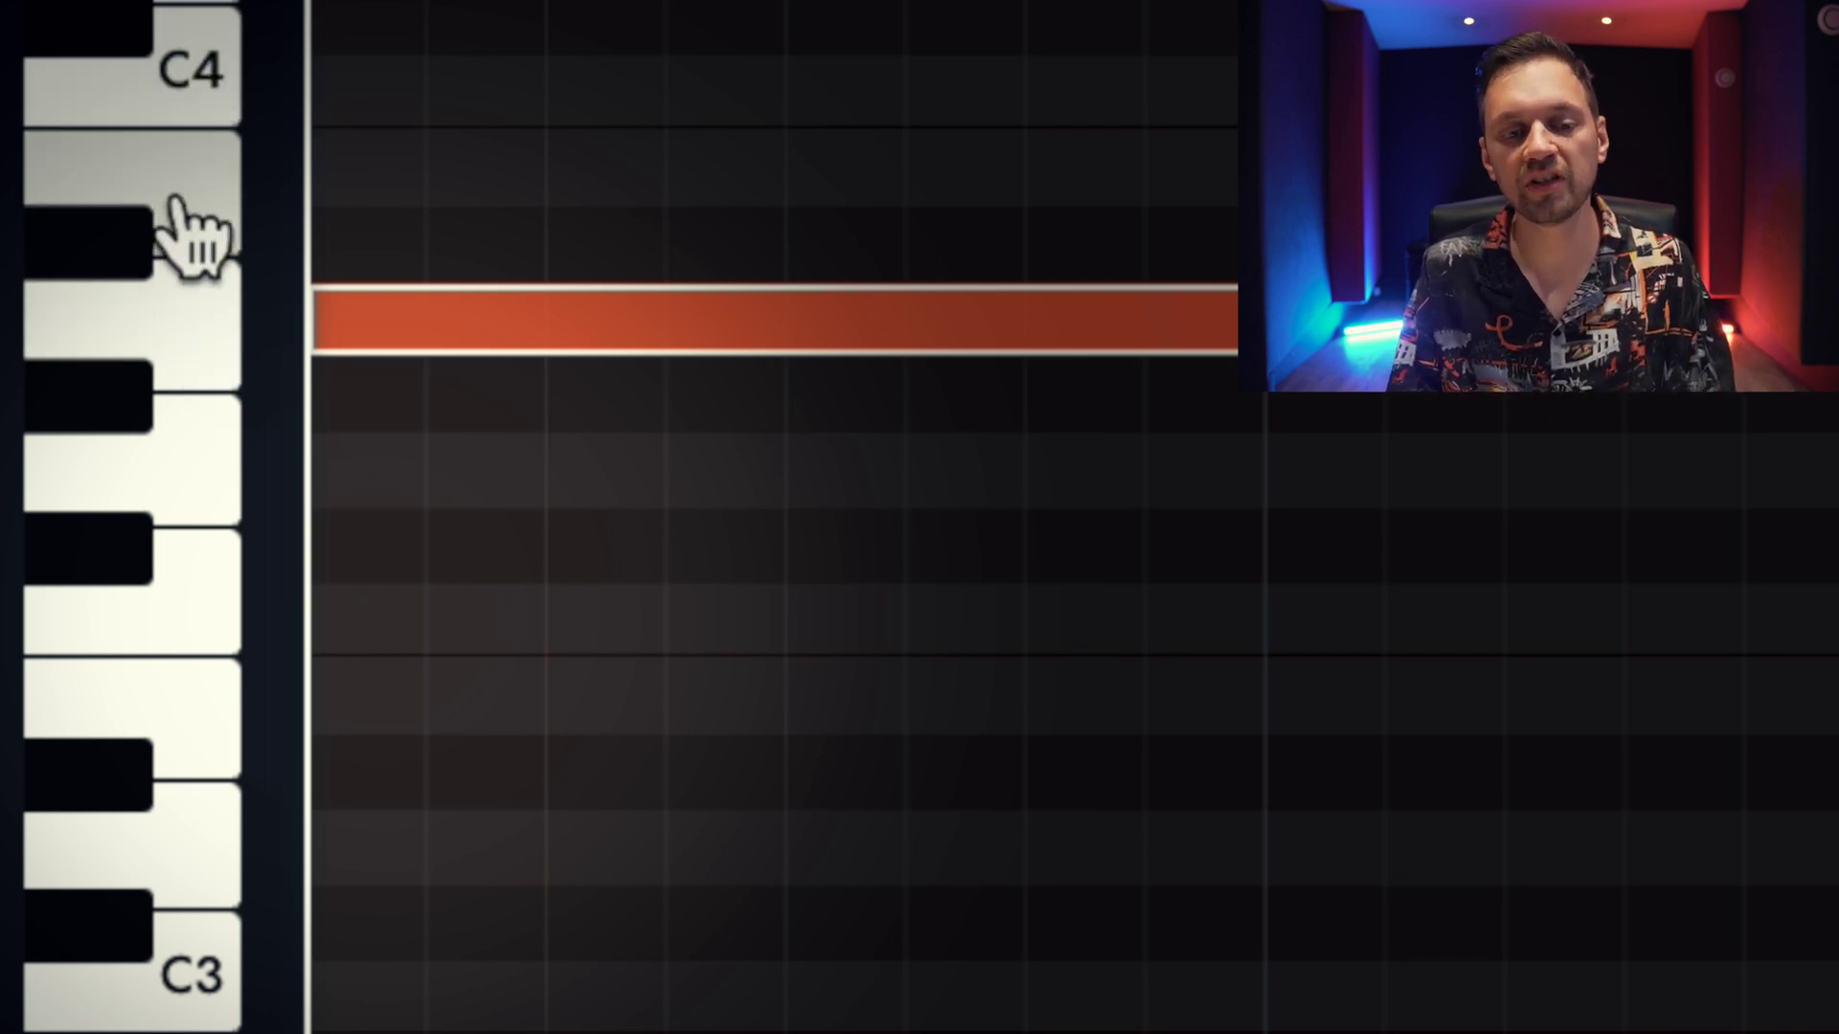
{"action": "left_click", "coordinate": [196, 359]}
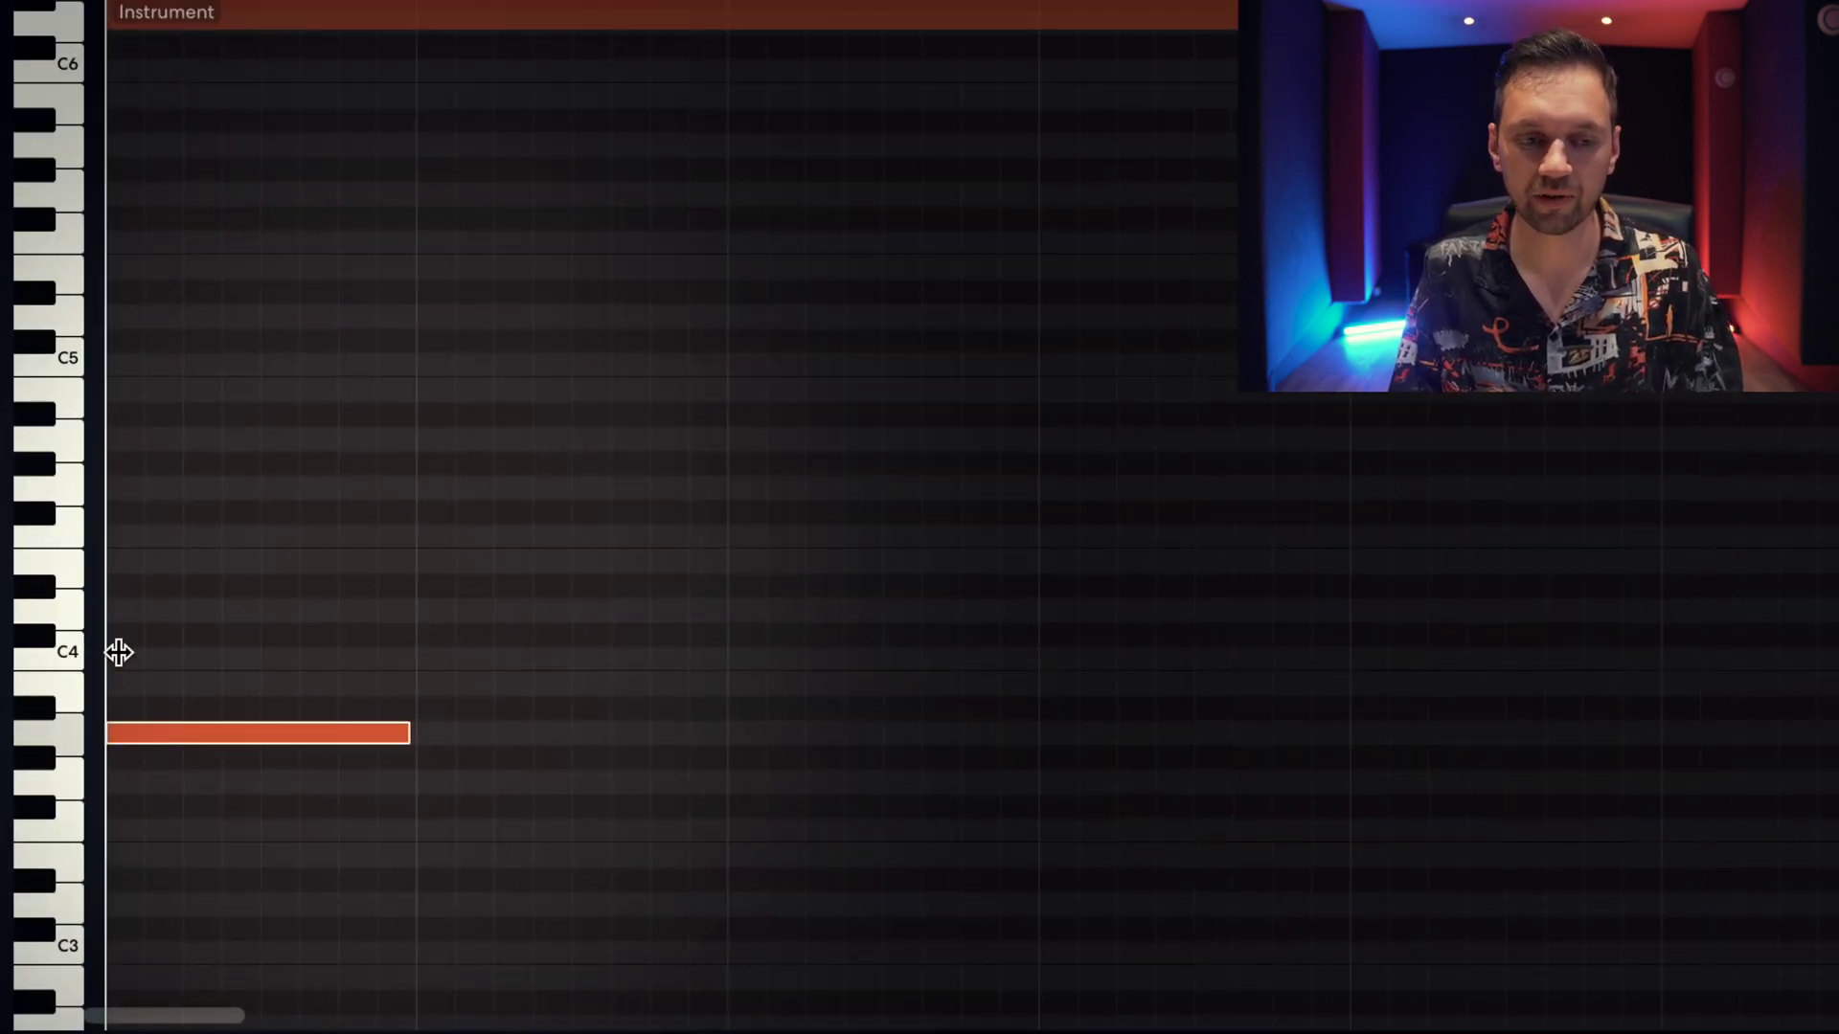
Step: Add C4 and E4 above the A3 note at bar 1 to form an A minor triad, and stop playback
{"action": "left_click", "coordinate": [116, 658]}
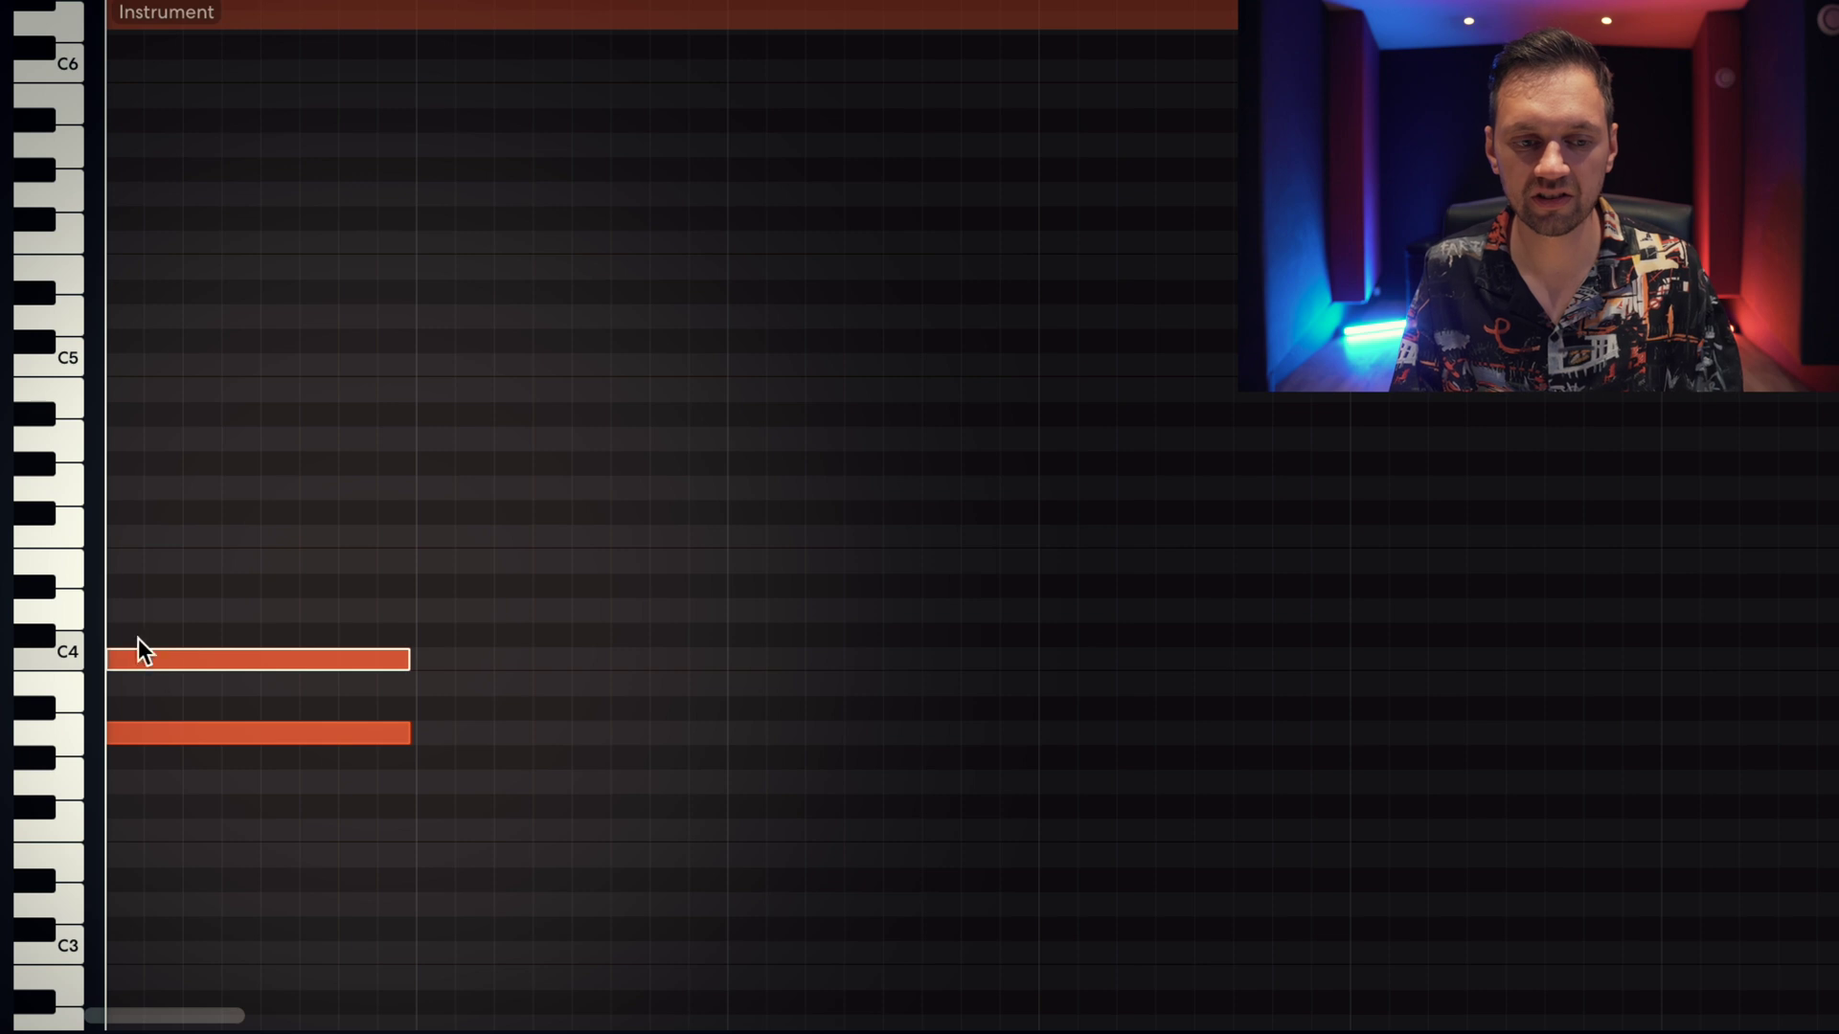
{"action": "left_click", "coordinate": [134, 586]}
{"action": "left_click_drag", "start_coordinate": [163, 583], "coordinate": [151, 571]}
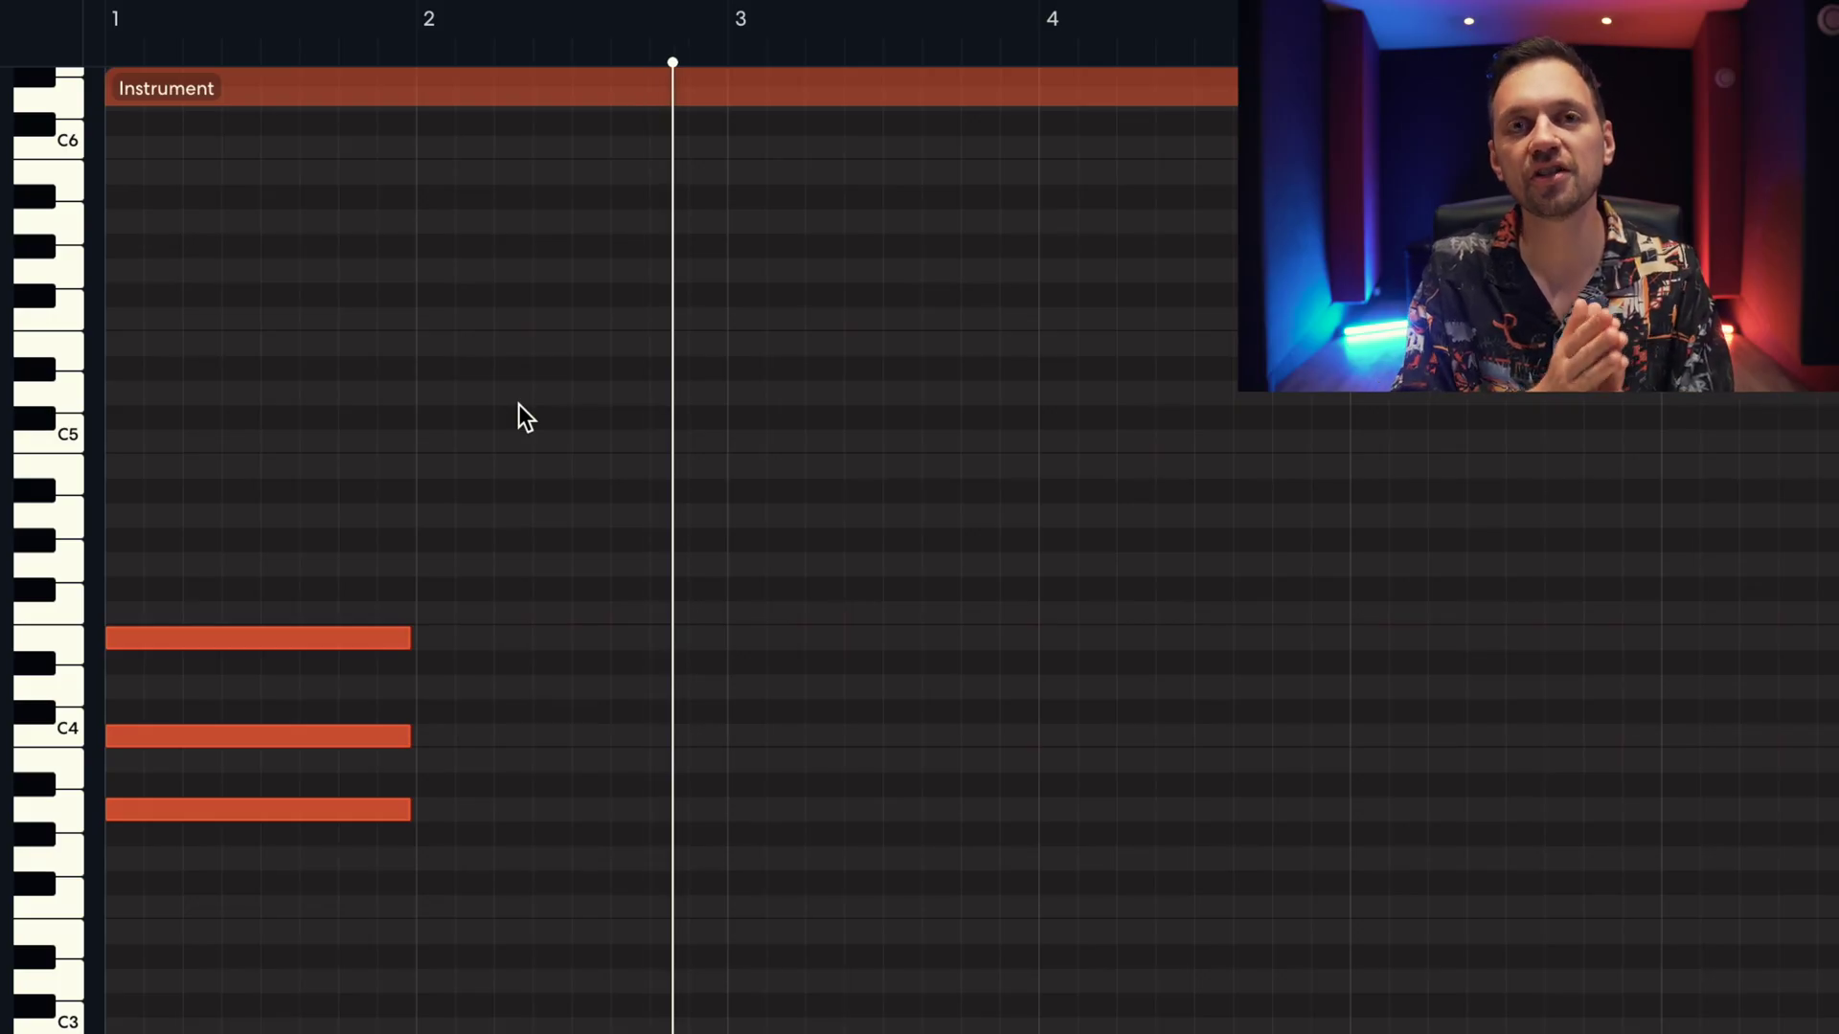
{"action": "key", "text": "space"}
Step: Lengthen all three notes of the A minor chord to two bars and listen to the result
{"action": "left_click_drag", "start_coordinate": [503, 423], "coordinate": [259, 871]}
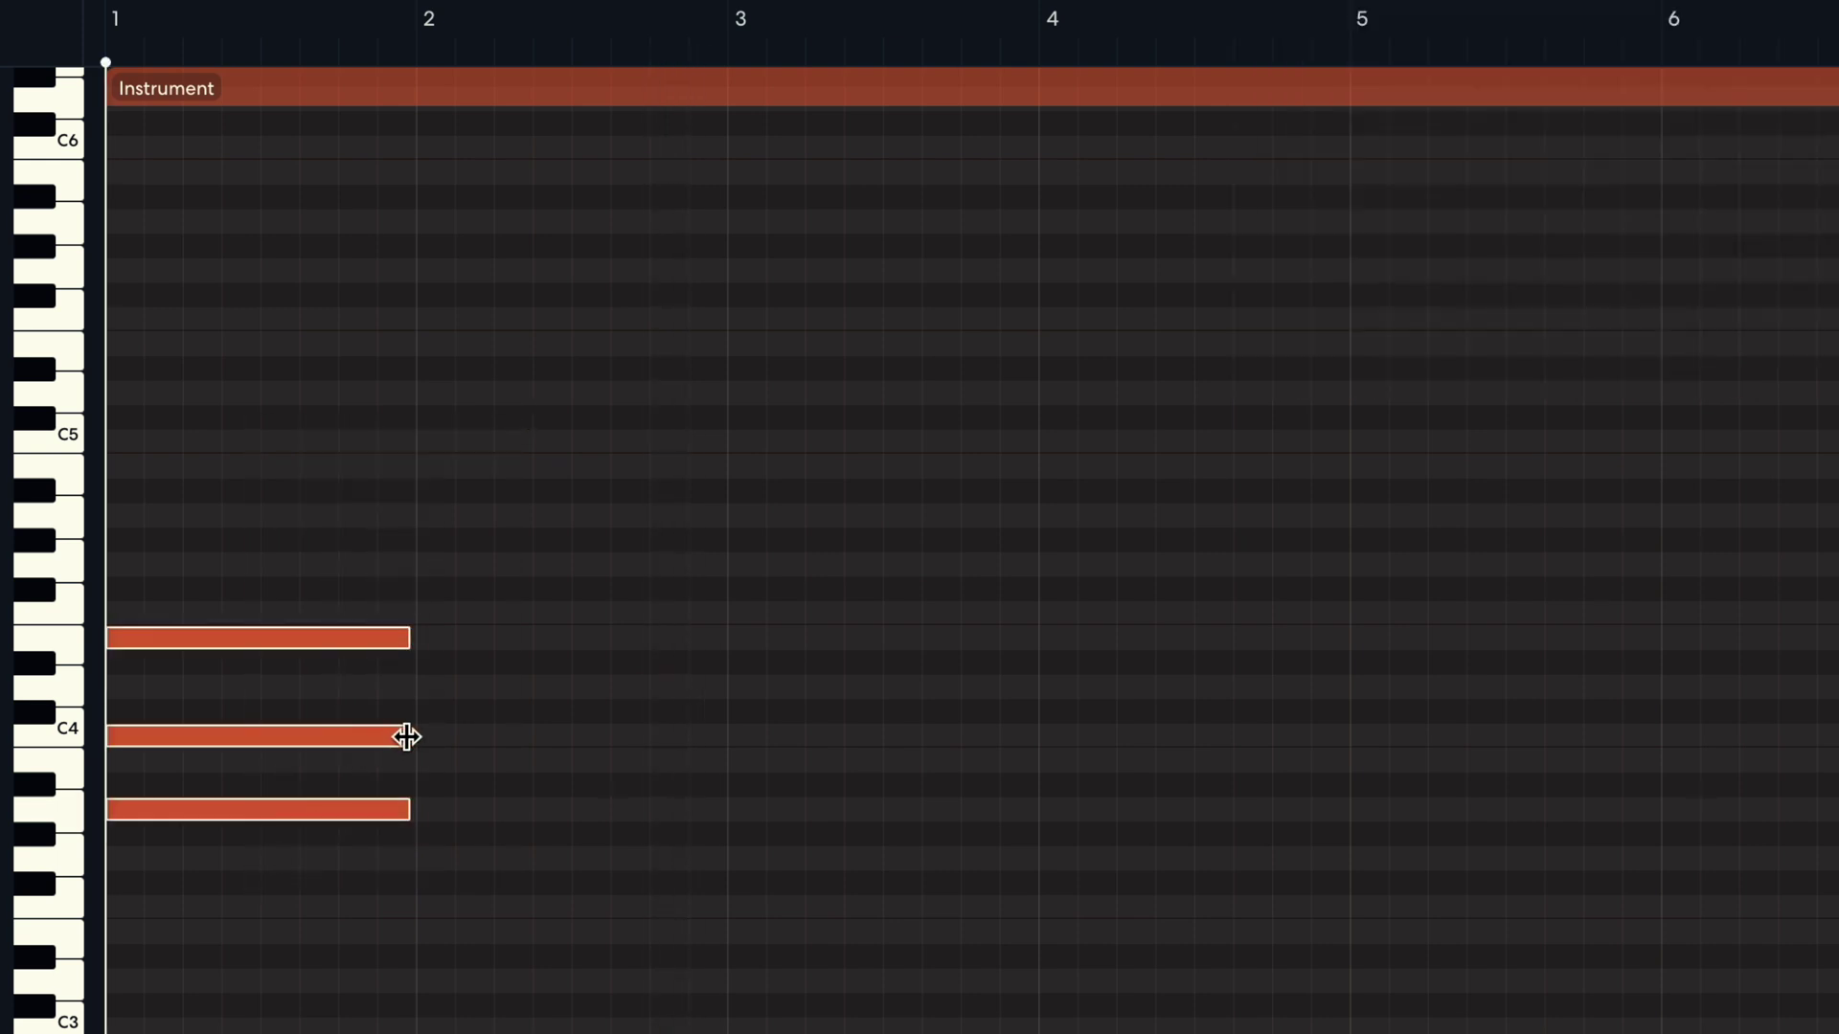
{"action": "left_click_drag", "start_coordinate": [408, 735], "coordinate": [712, 704]}
{"action": "key", "text": "space"}
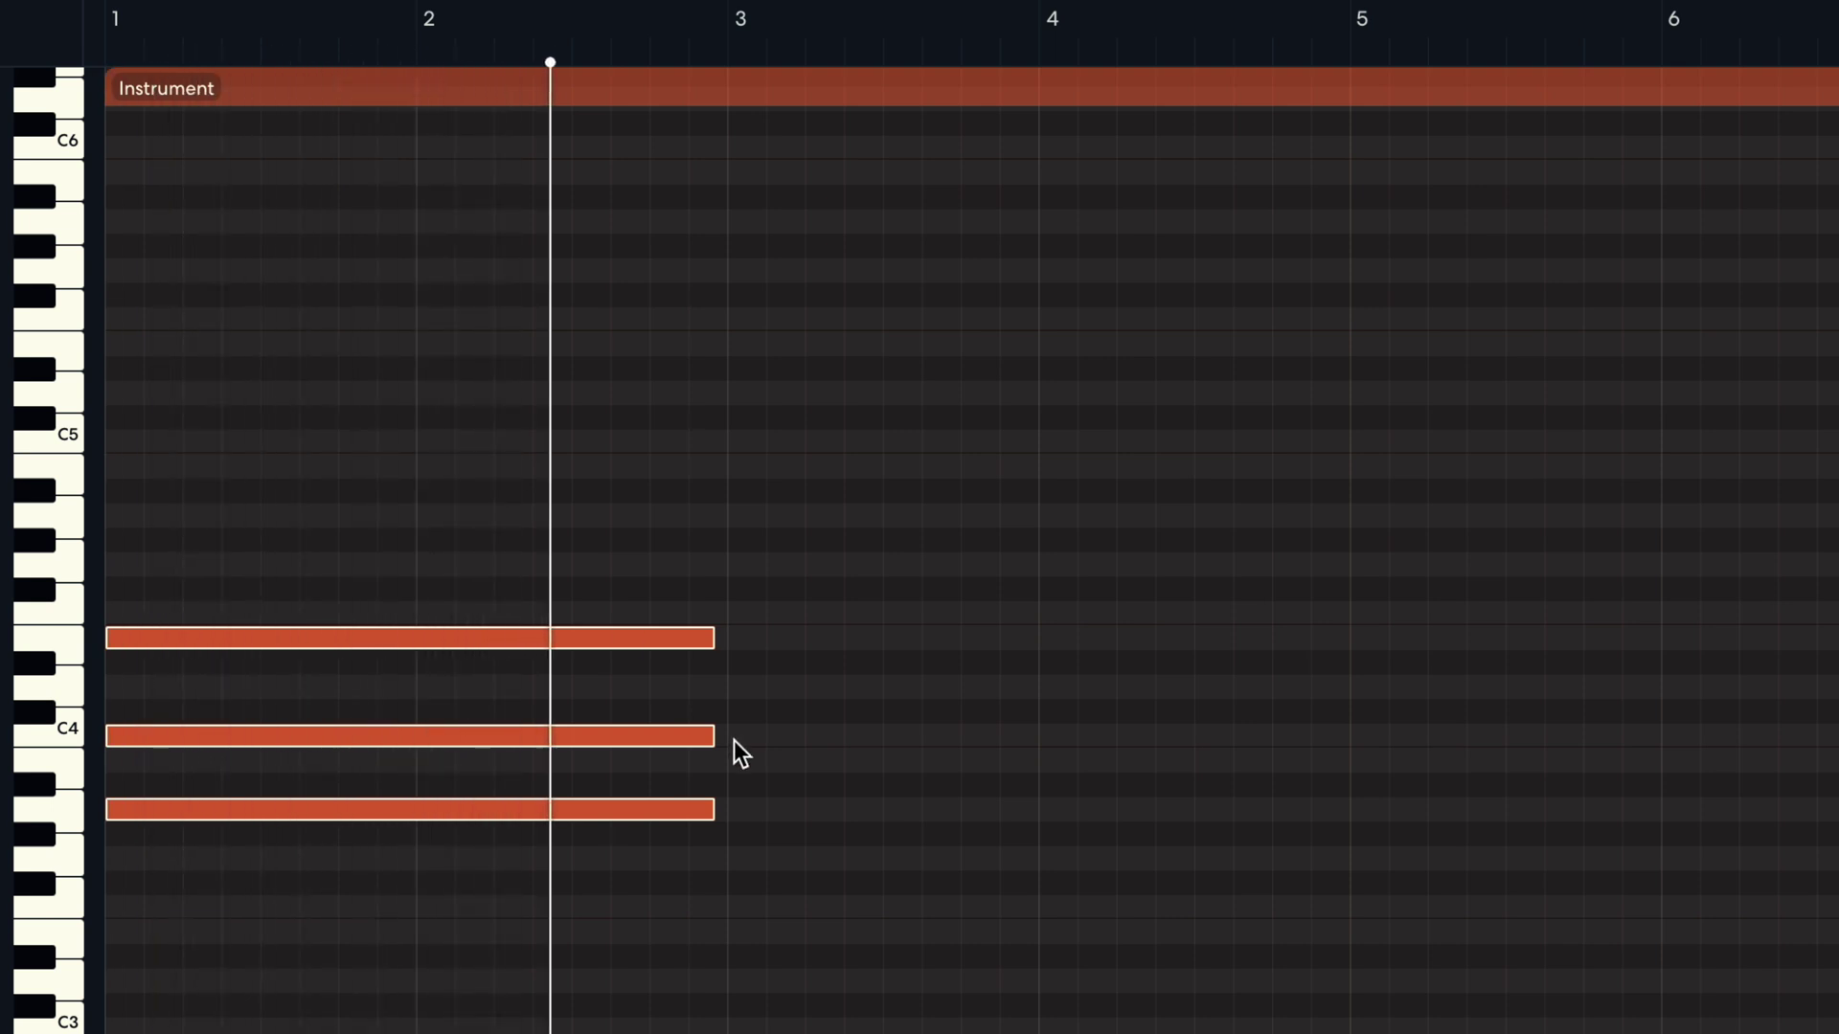
{"action": "key", "text": "space"}
Step: Build a two-bar D minor chord at bar 3 from D3, F3 and A3, and play it back
{"action": "left_click", "coordinate": [726, 44]}
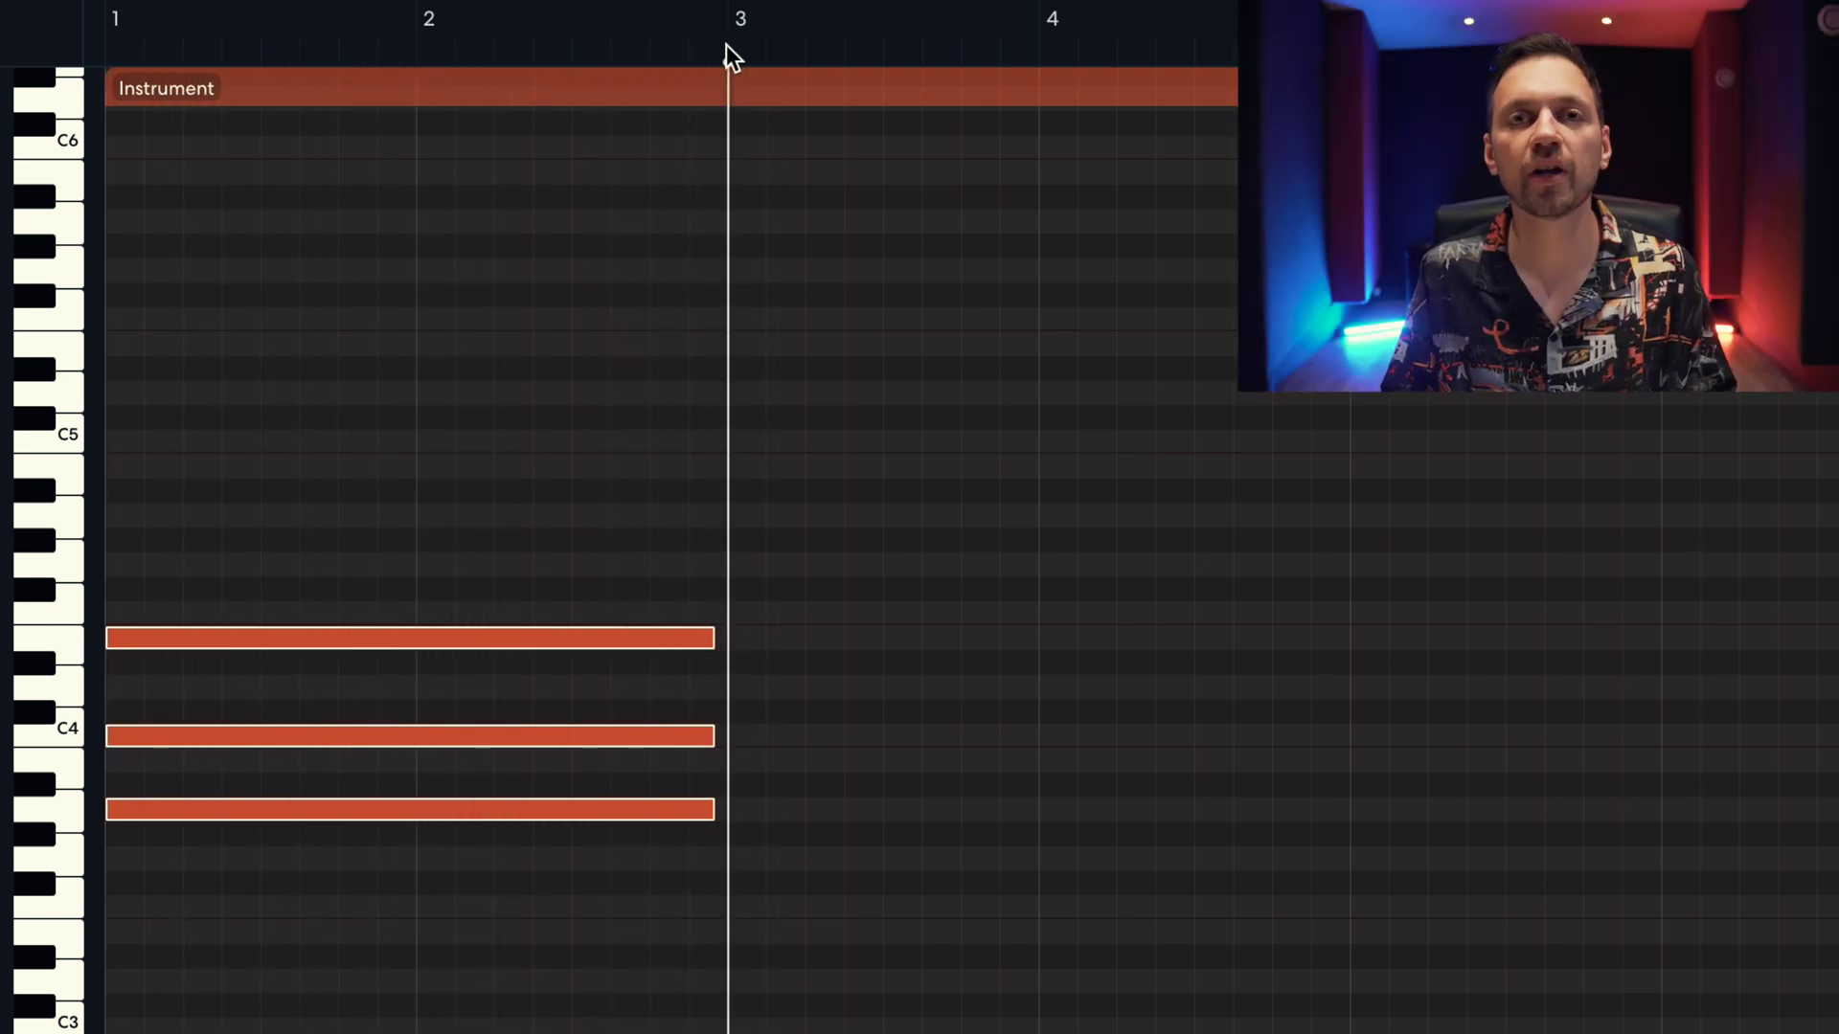
{"action": "left_click", "coordinate": [43, 743]}
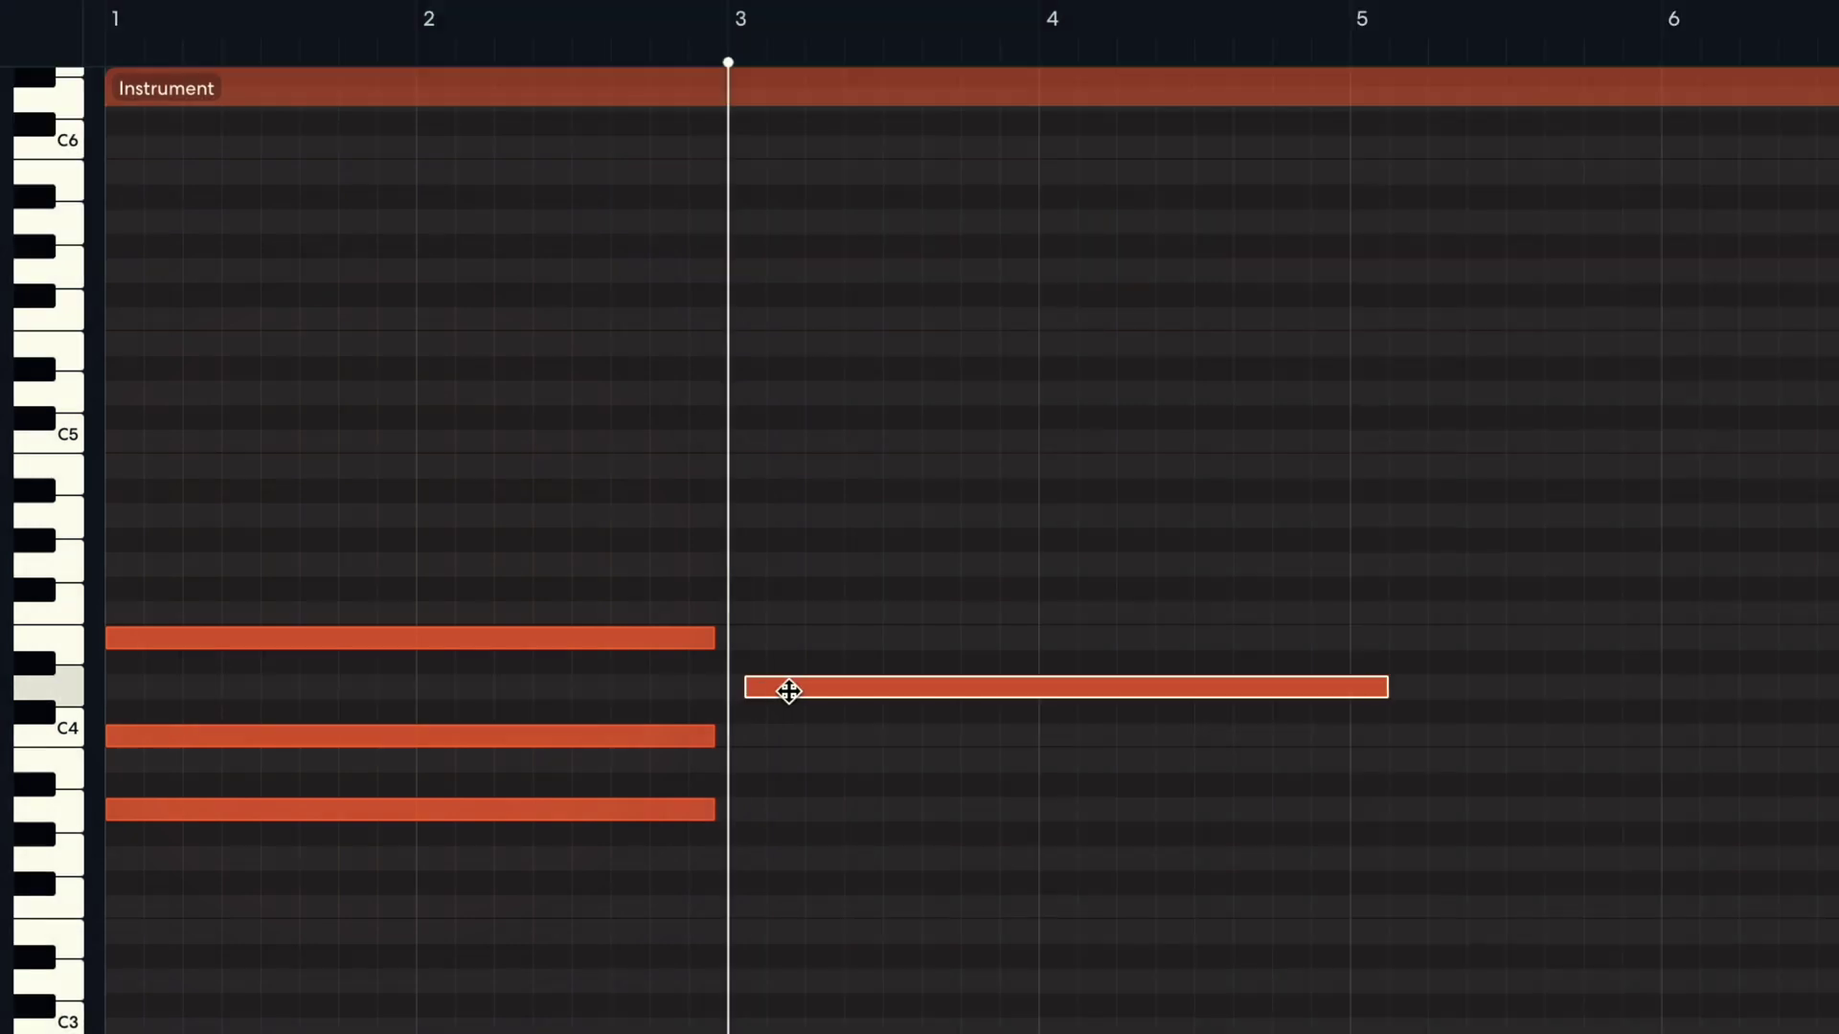
{"action": "left_click_drag", "start_coordinate": [789, 690], "coordinate": [772, 689]}
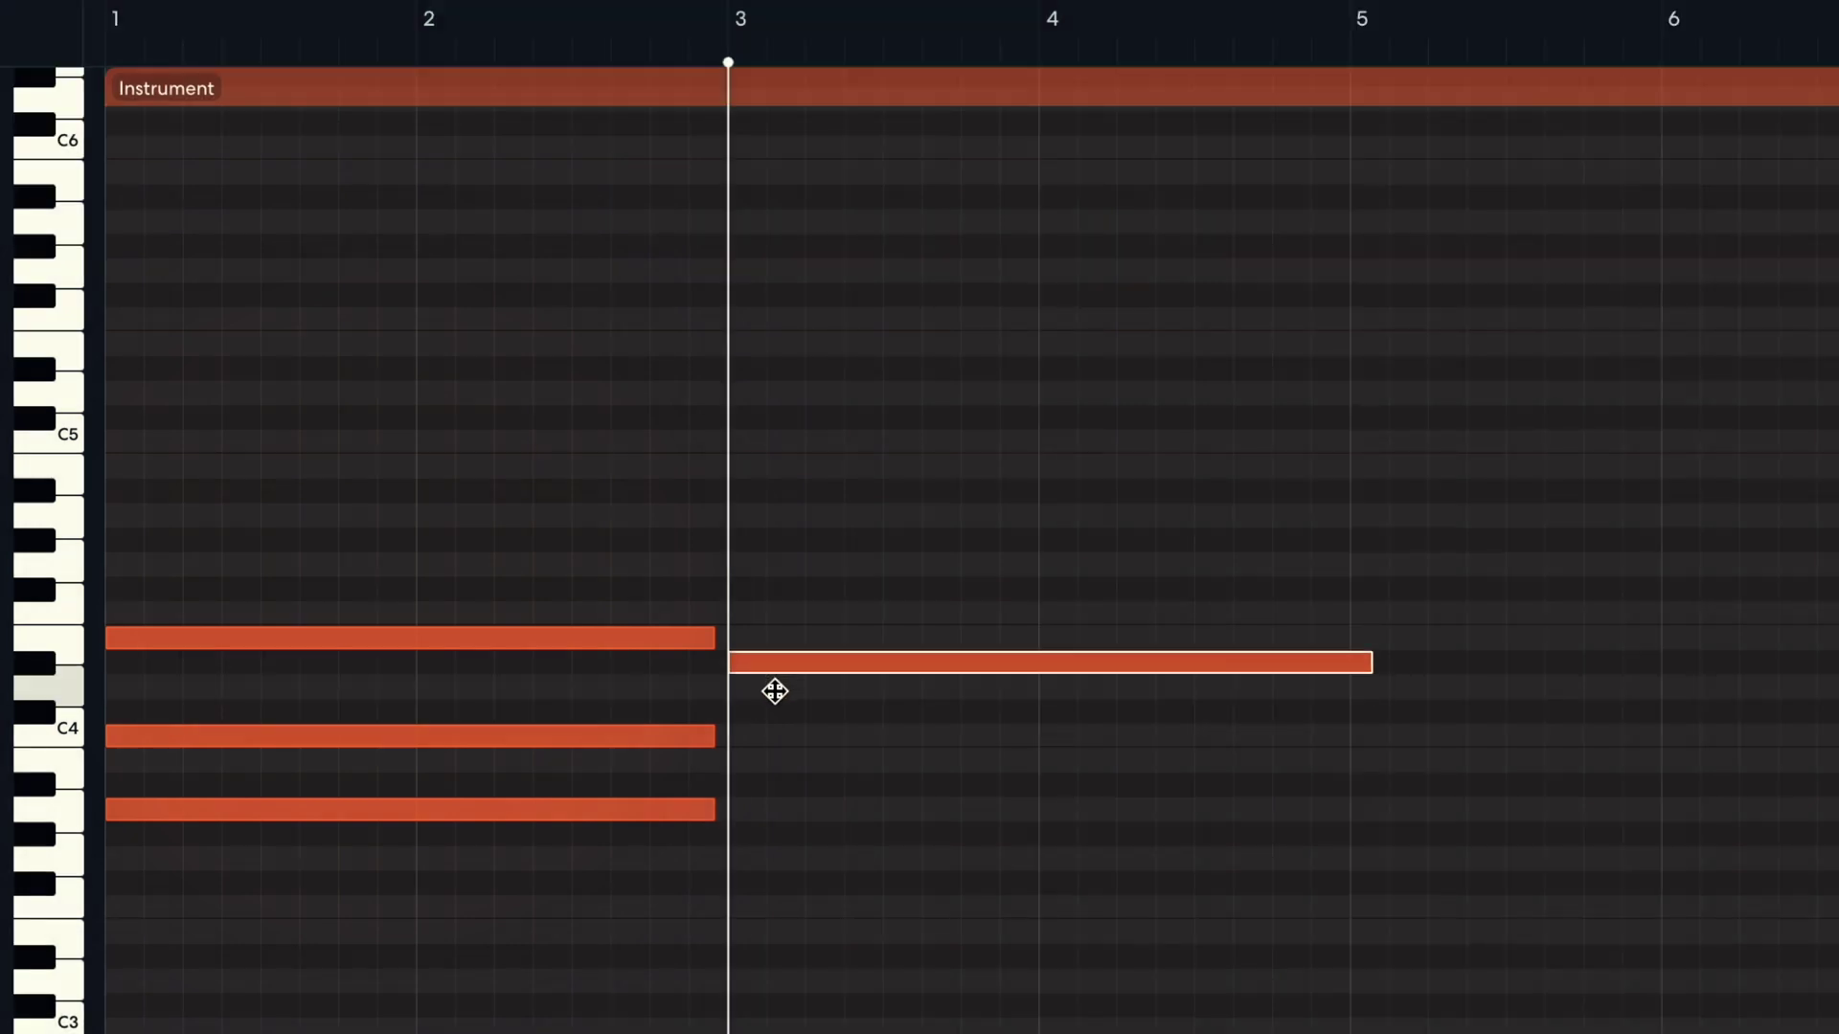
{"action": "left_click_drag", "start_coordinate": [924, 686], "coordinate": [893, 1003]}
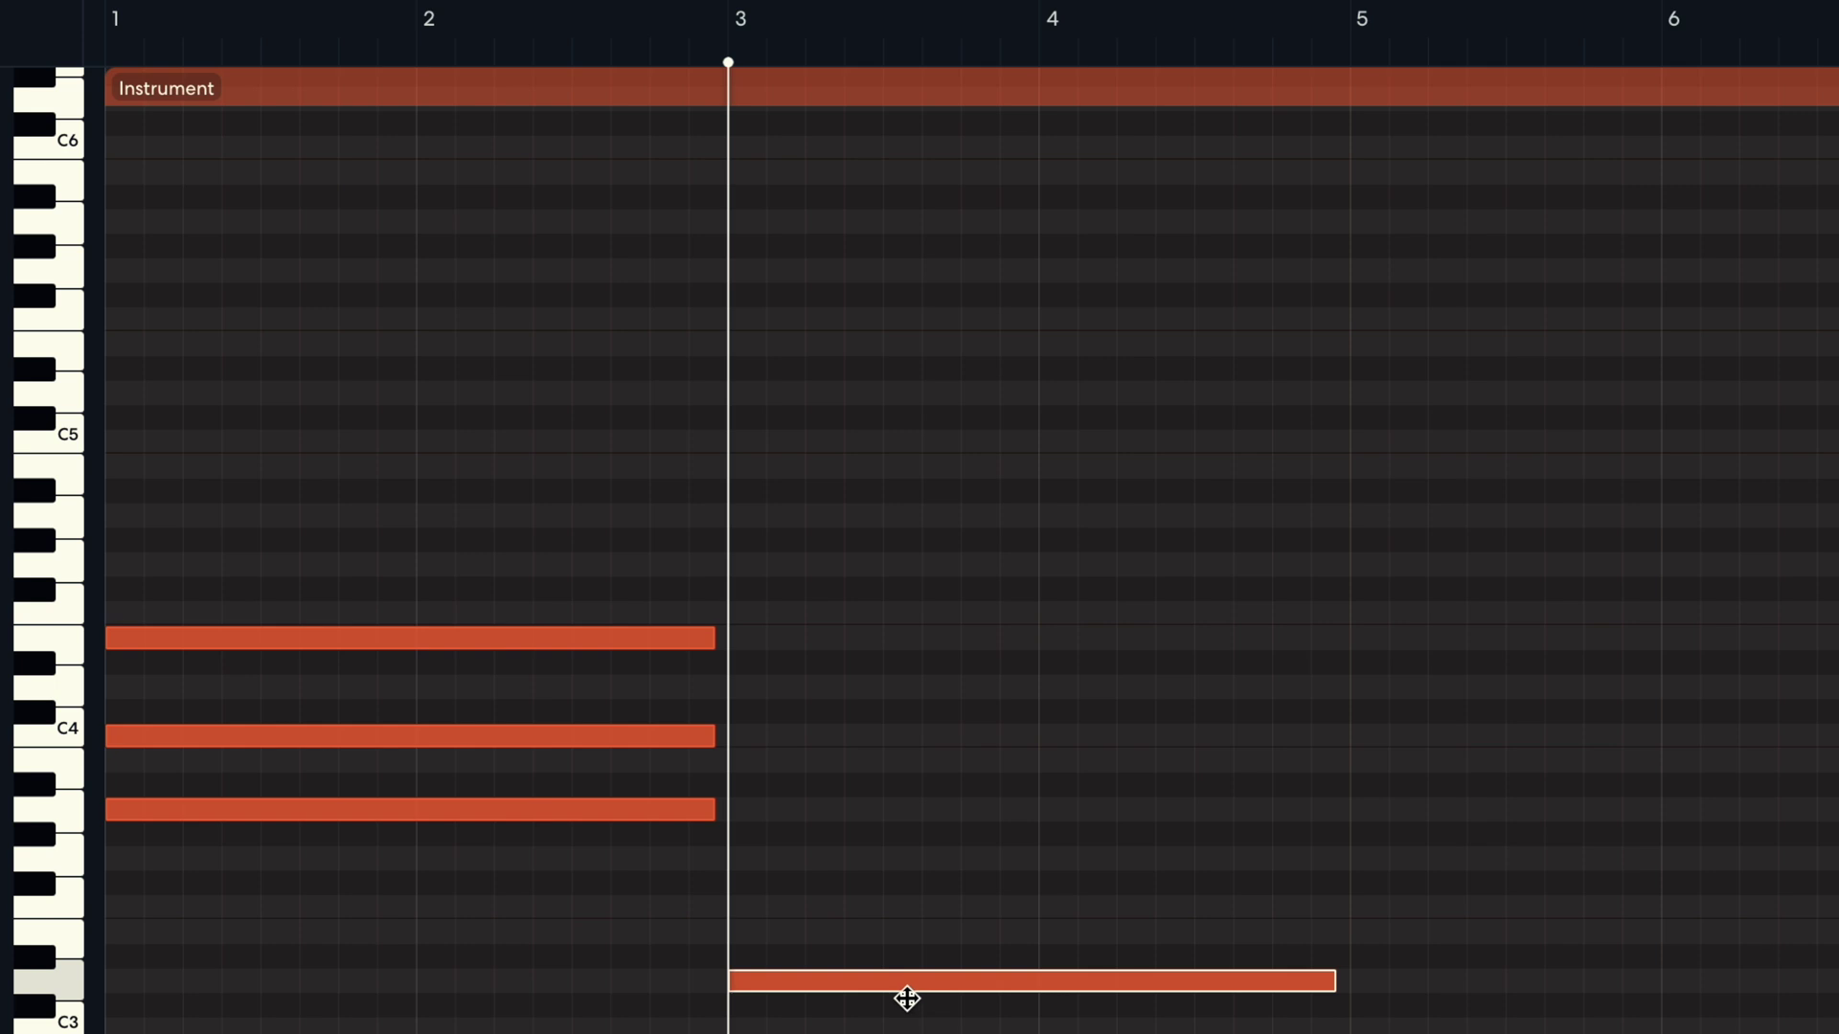
{"action": "double_click", "coordinate": [778, 911]}
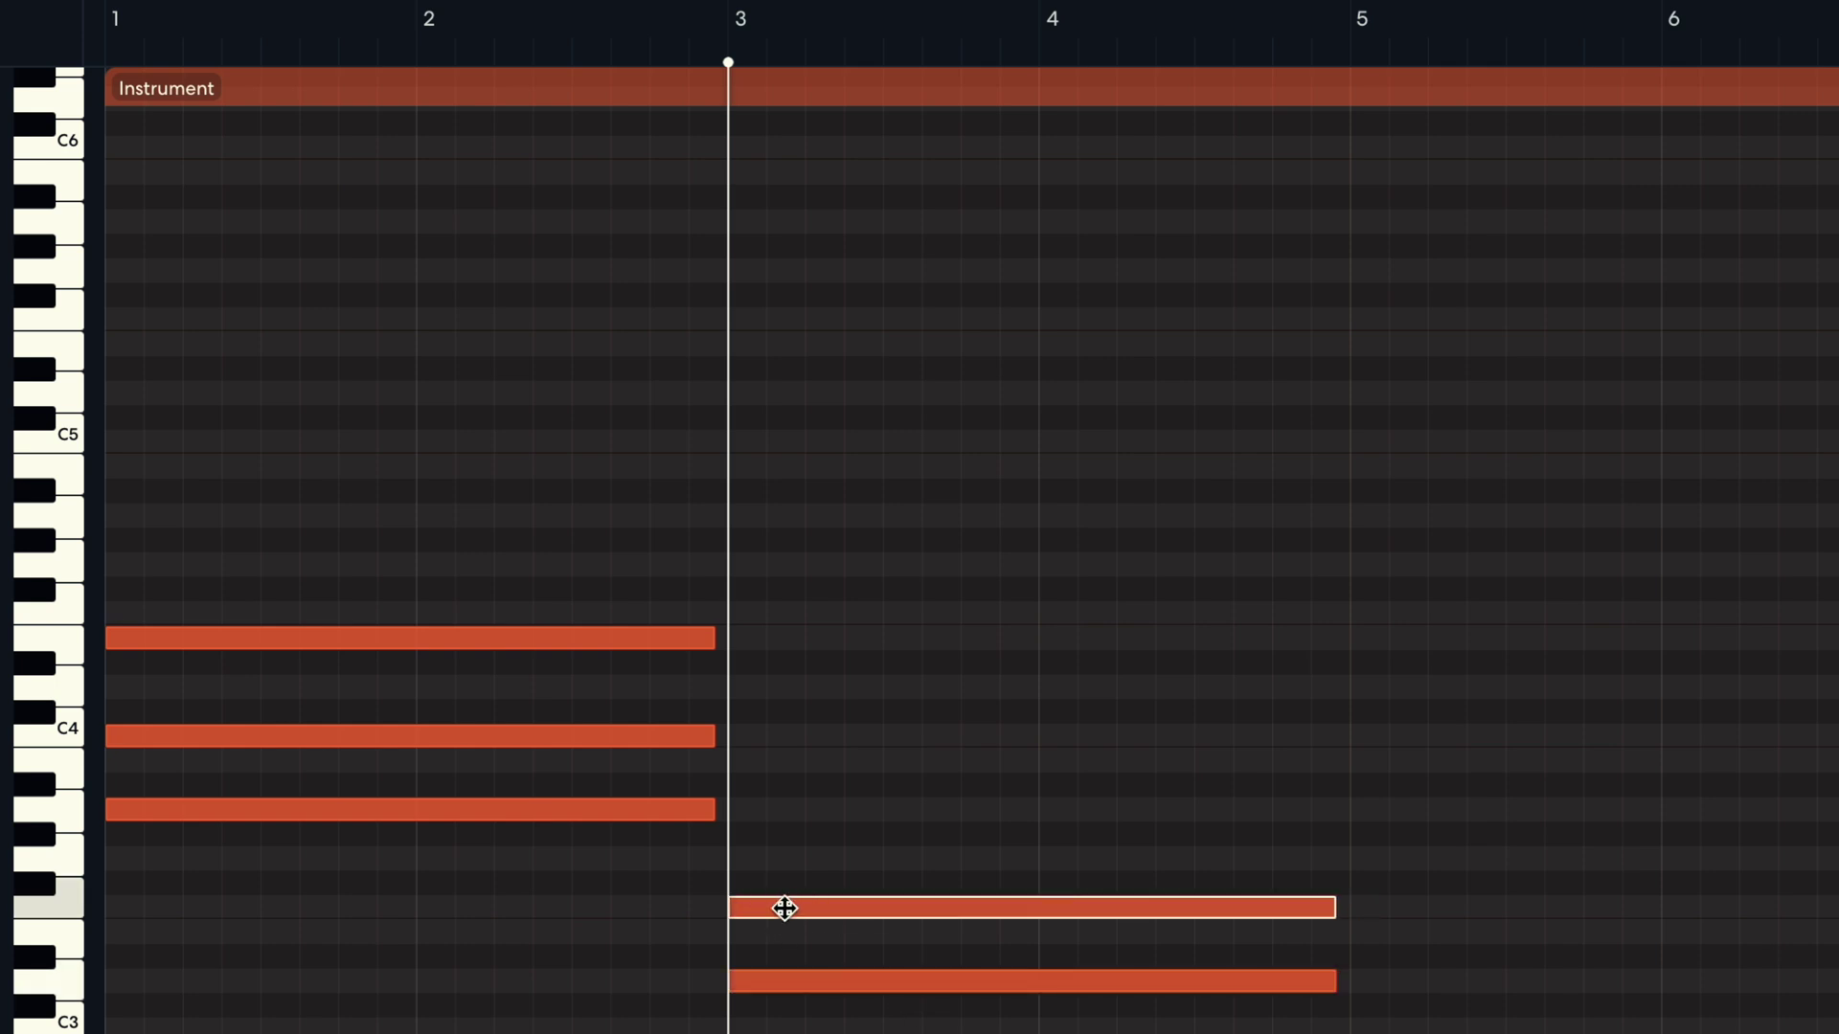
{"action": "double_click", "coordinate": [757, 812]}
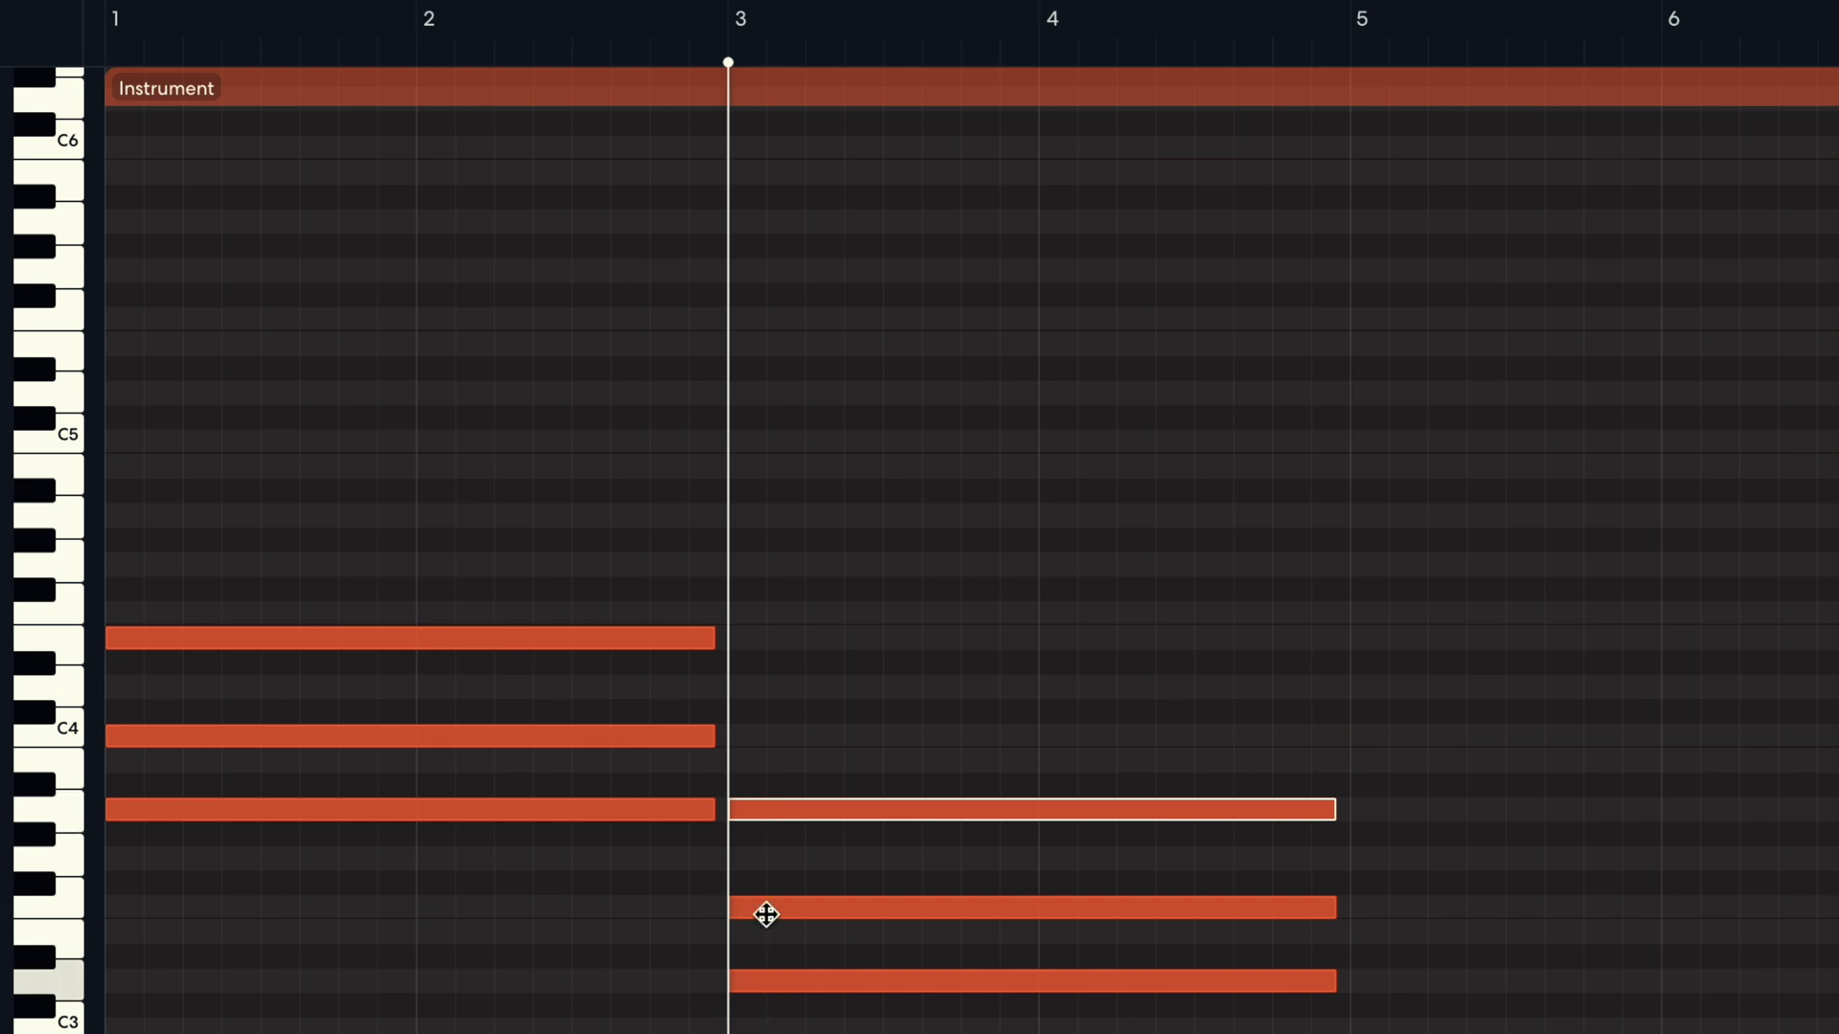
{"action": "left_click", "coordinate": [766, 912]}
{"action": "left_click", "coordinate": [769, 808]}
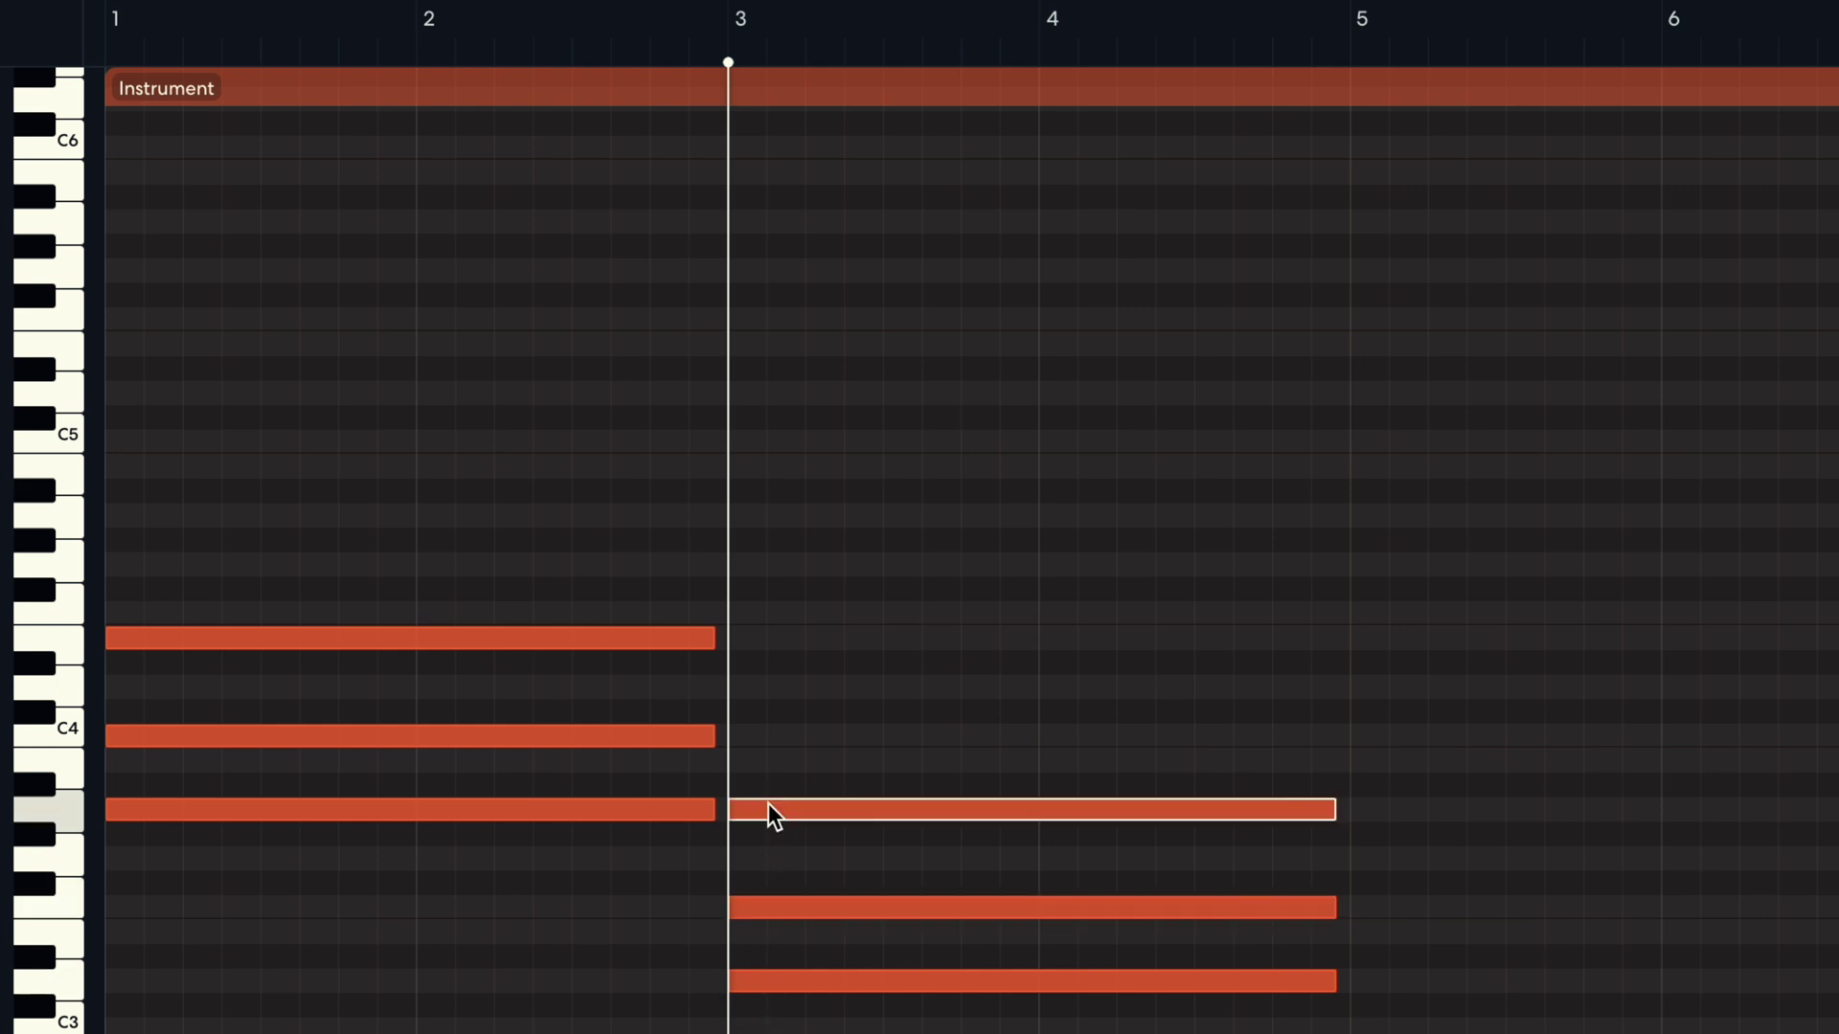
{"action": "left_click", "coordinate": [790, 760]}
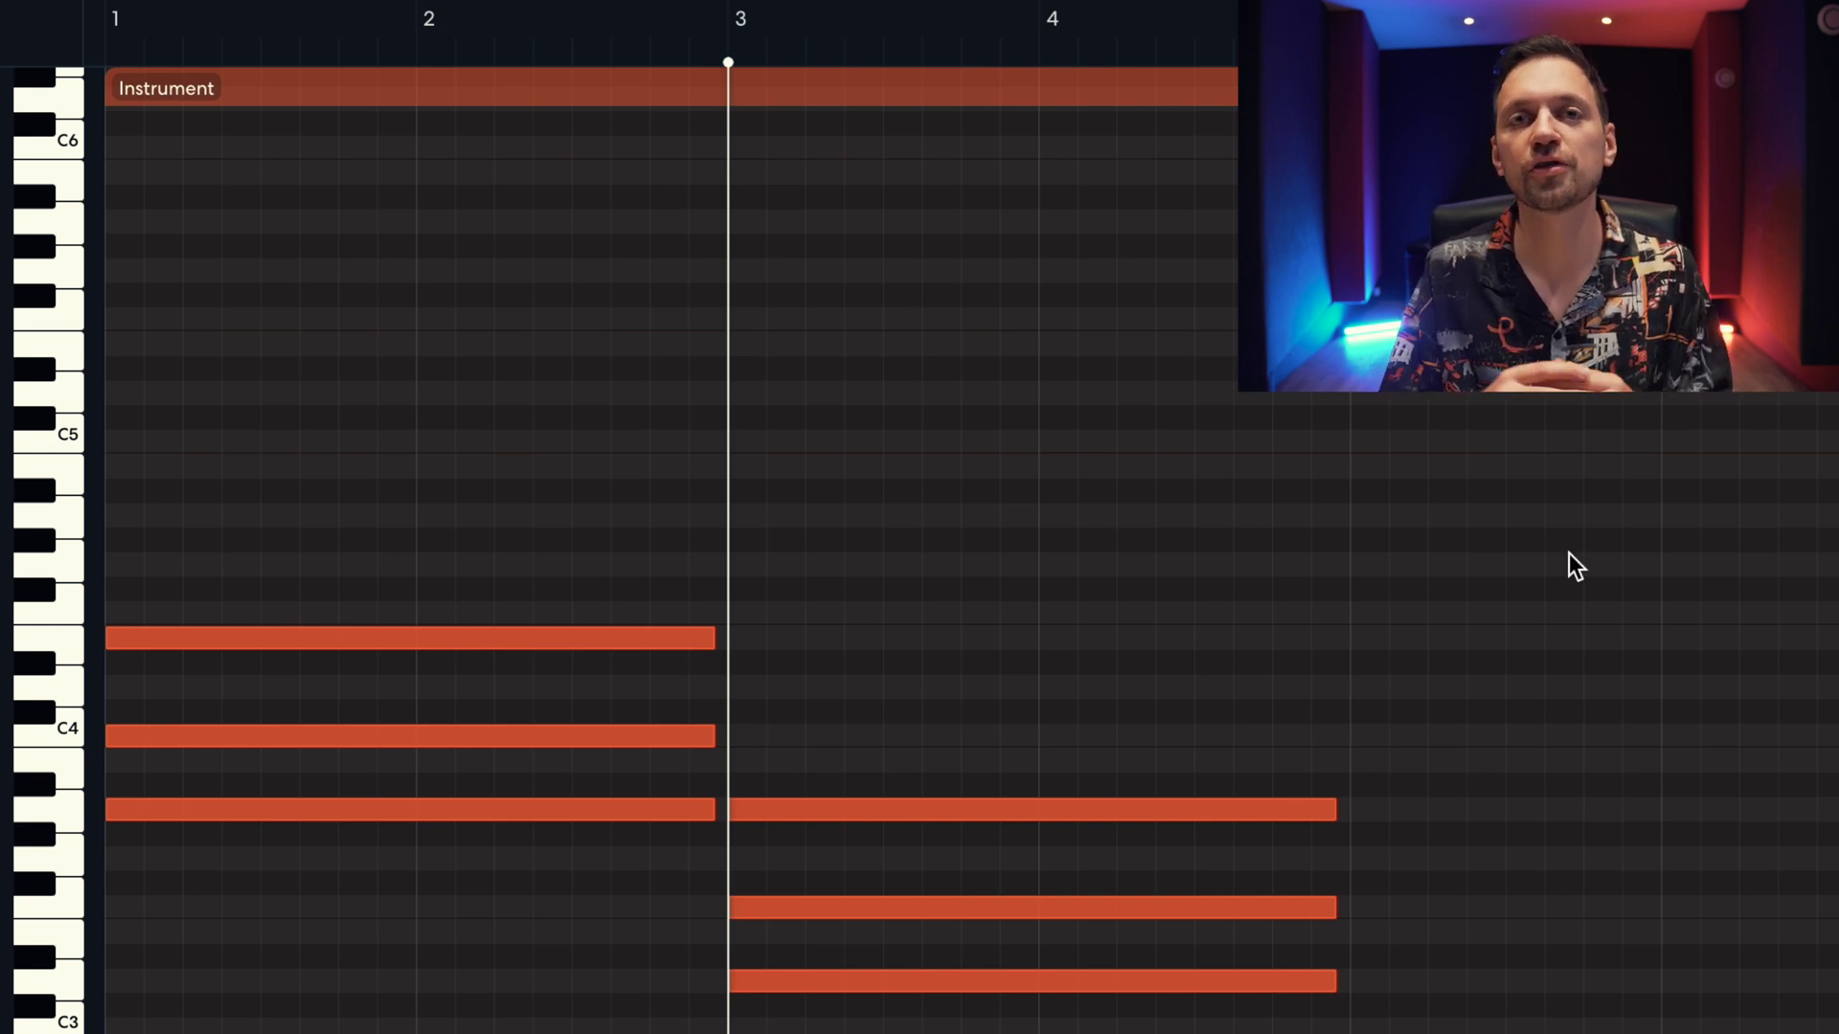
{"action": "key", "text": "space"}
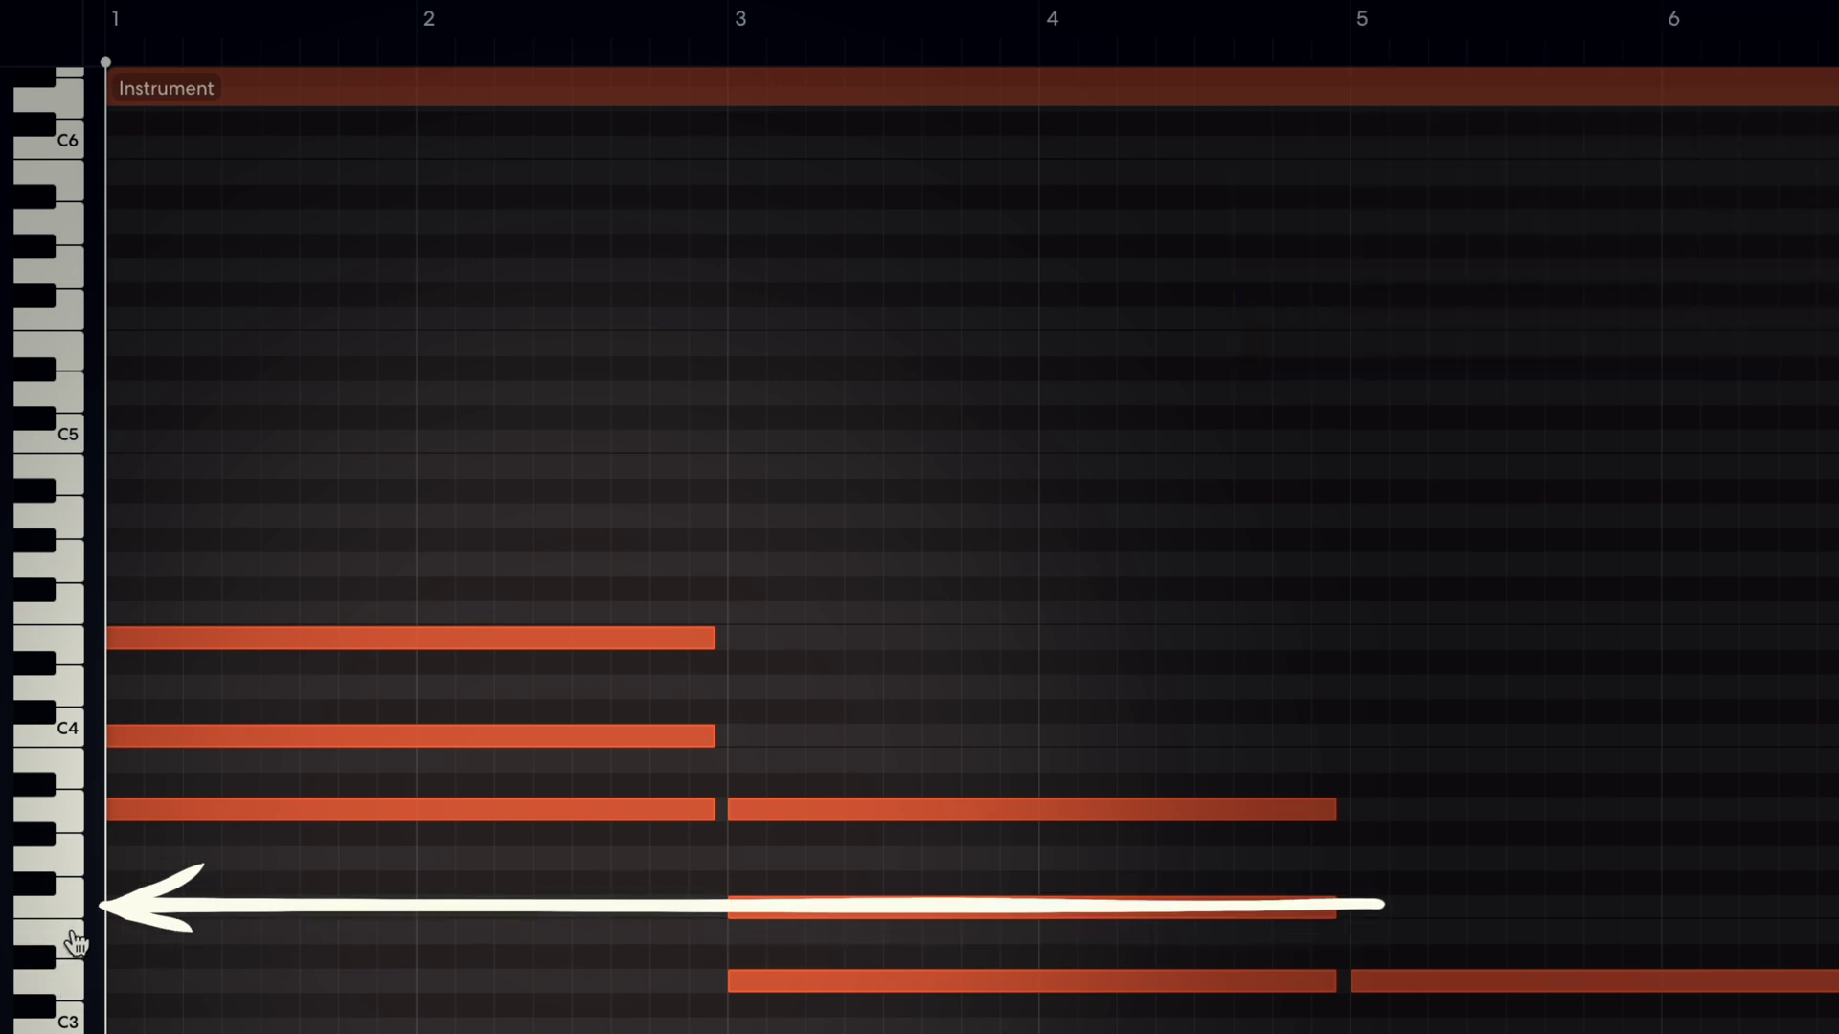
Step: Build a two-bar F major chord at bar 5 from F3, A3 and C4, and audition its notes
{"action": "mouse_move", "coordinate": [1388, 981]}
{"action": "left_mouse_down"}
{"action": "mouse_move", "coordinate": [1394, 897]}
{"action": "mouse_move", "coordinate": [1393, 917]}
{"action": "left_mouse_up"}
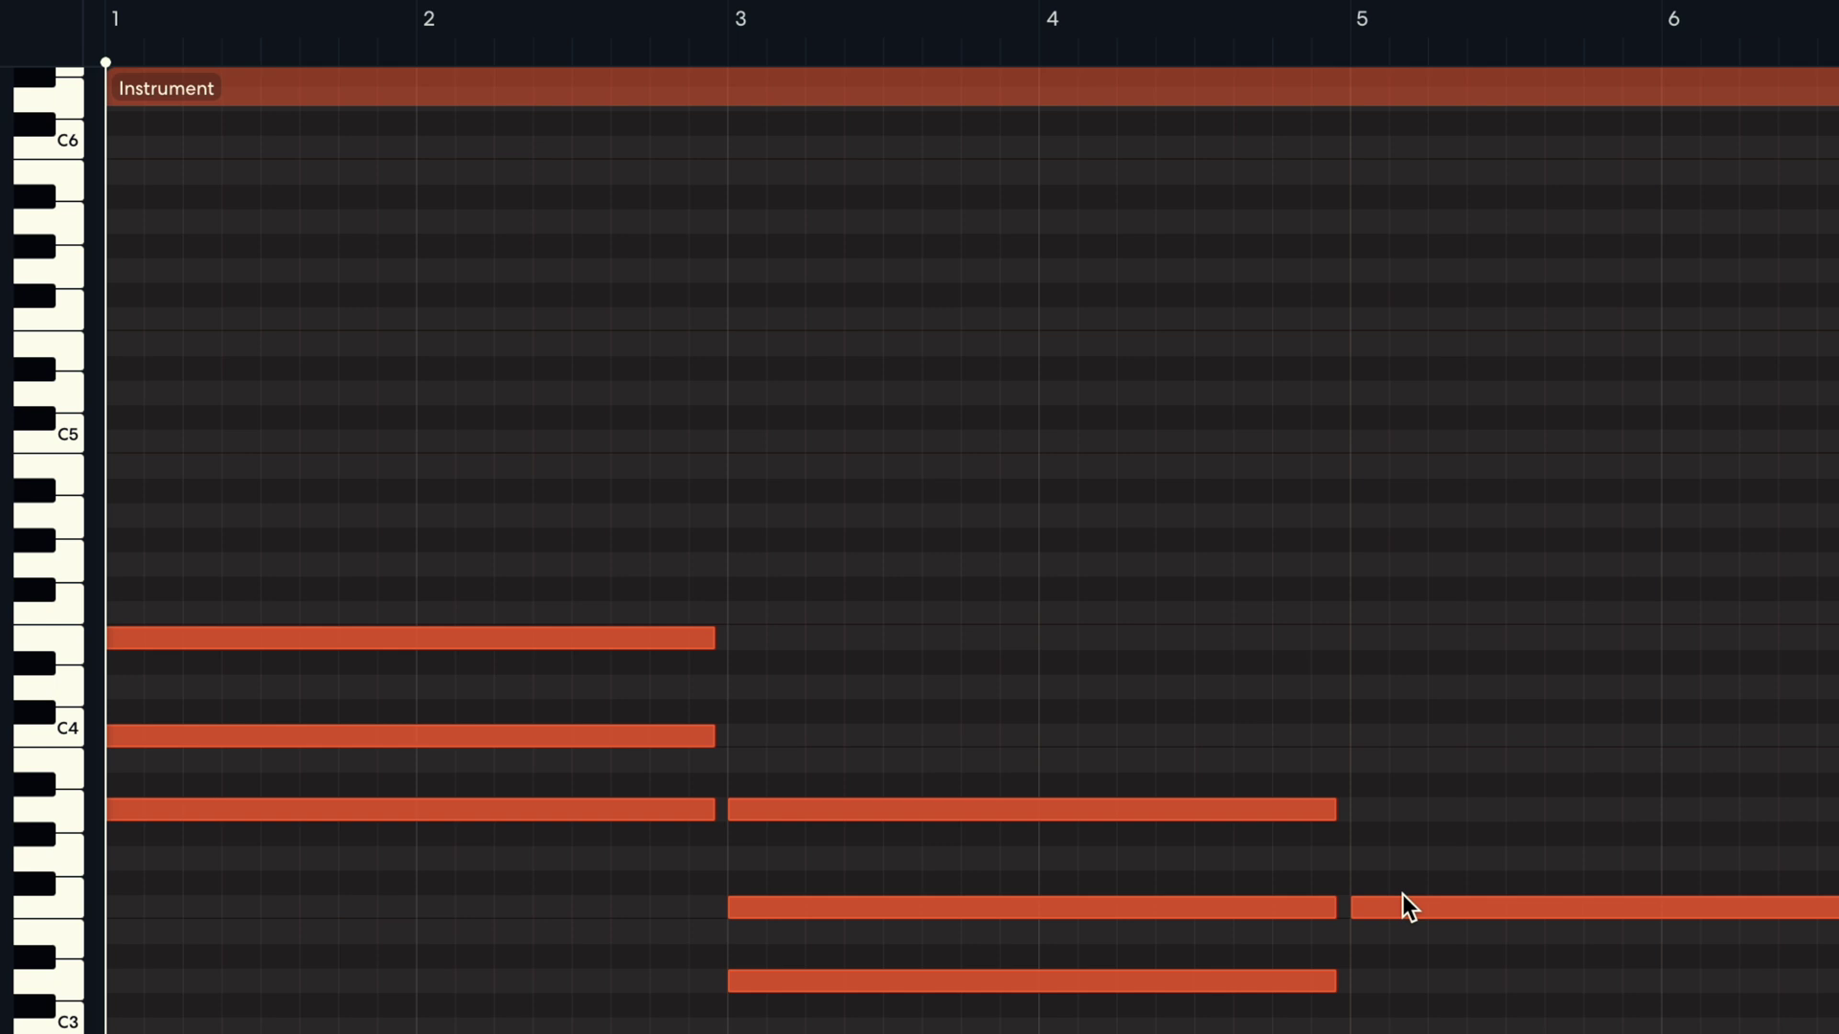
{"action": "left_click", "coordinate": [1389, 810]}
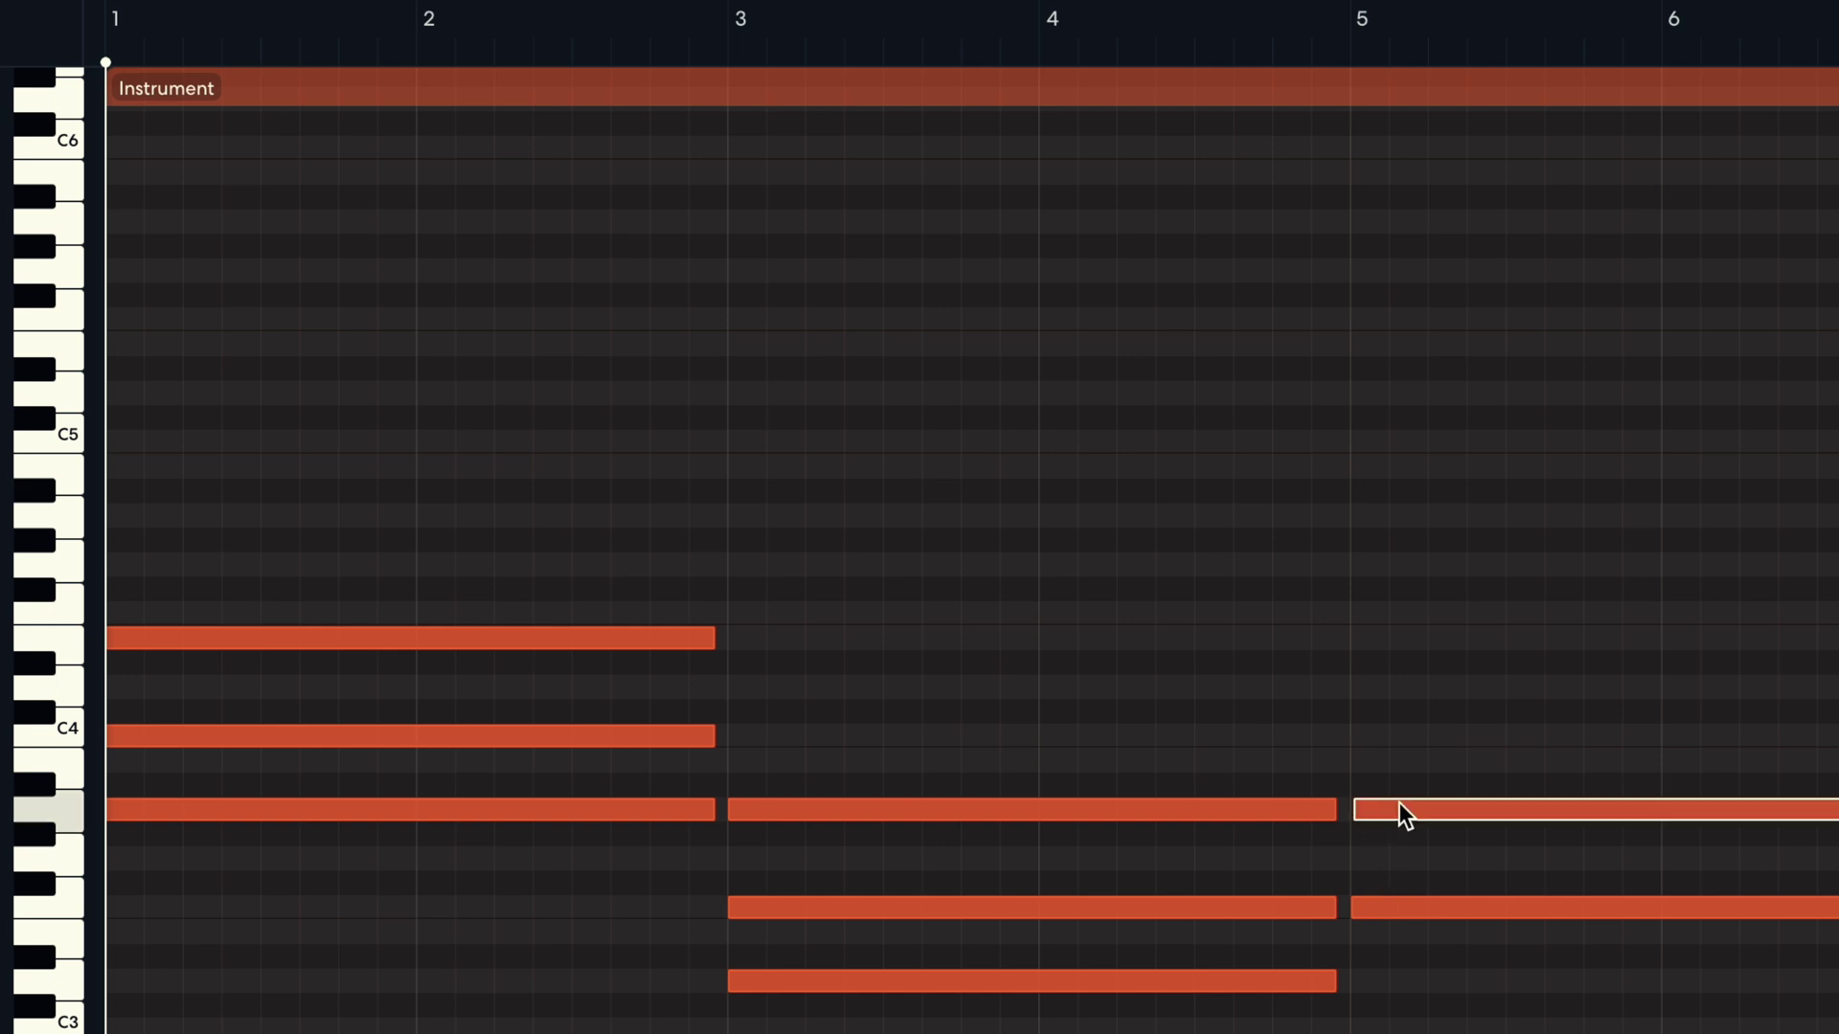
{"action": "left_click", "coordinate": [1361, 714]}
{"action": "left_click_drag", "start_coordinate": [1409, 742], "coordinate": [1409, 756]}
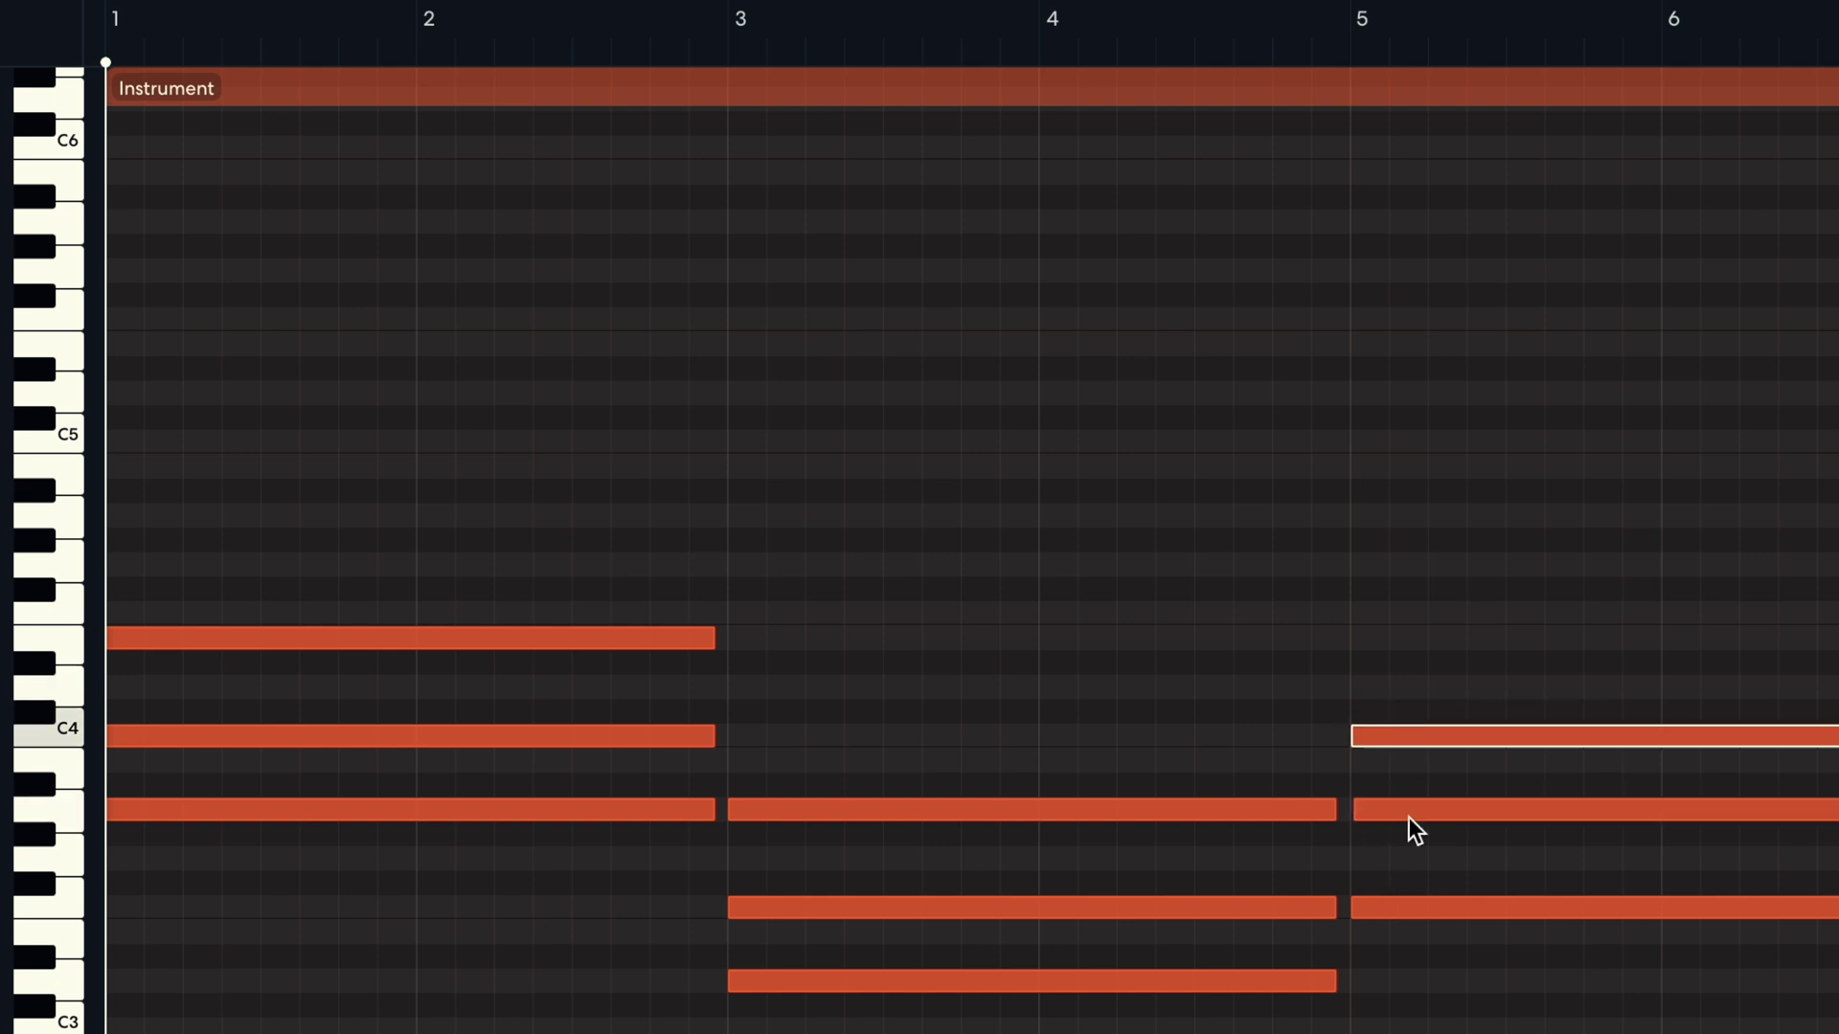
{"action": "left_click", "coordinate": [1415, 913]}
{"action": "left_click", "coordinate": [1428, 812]}
{"action": "left_click", "coordinate": [1428, 747]}
{"action": "left_click", "coordinate": [1458, 648]}
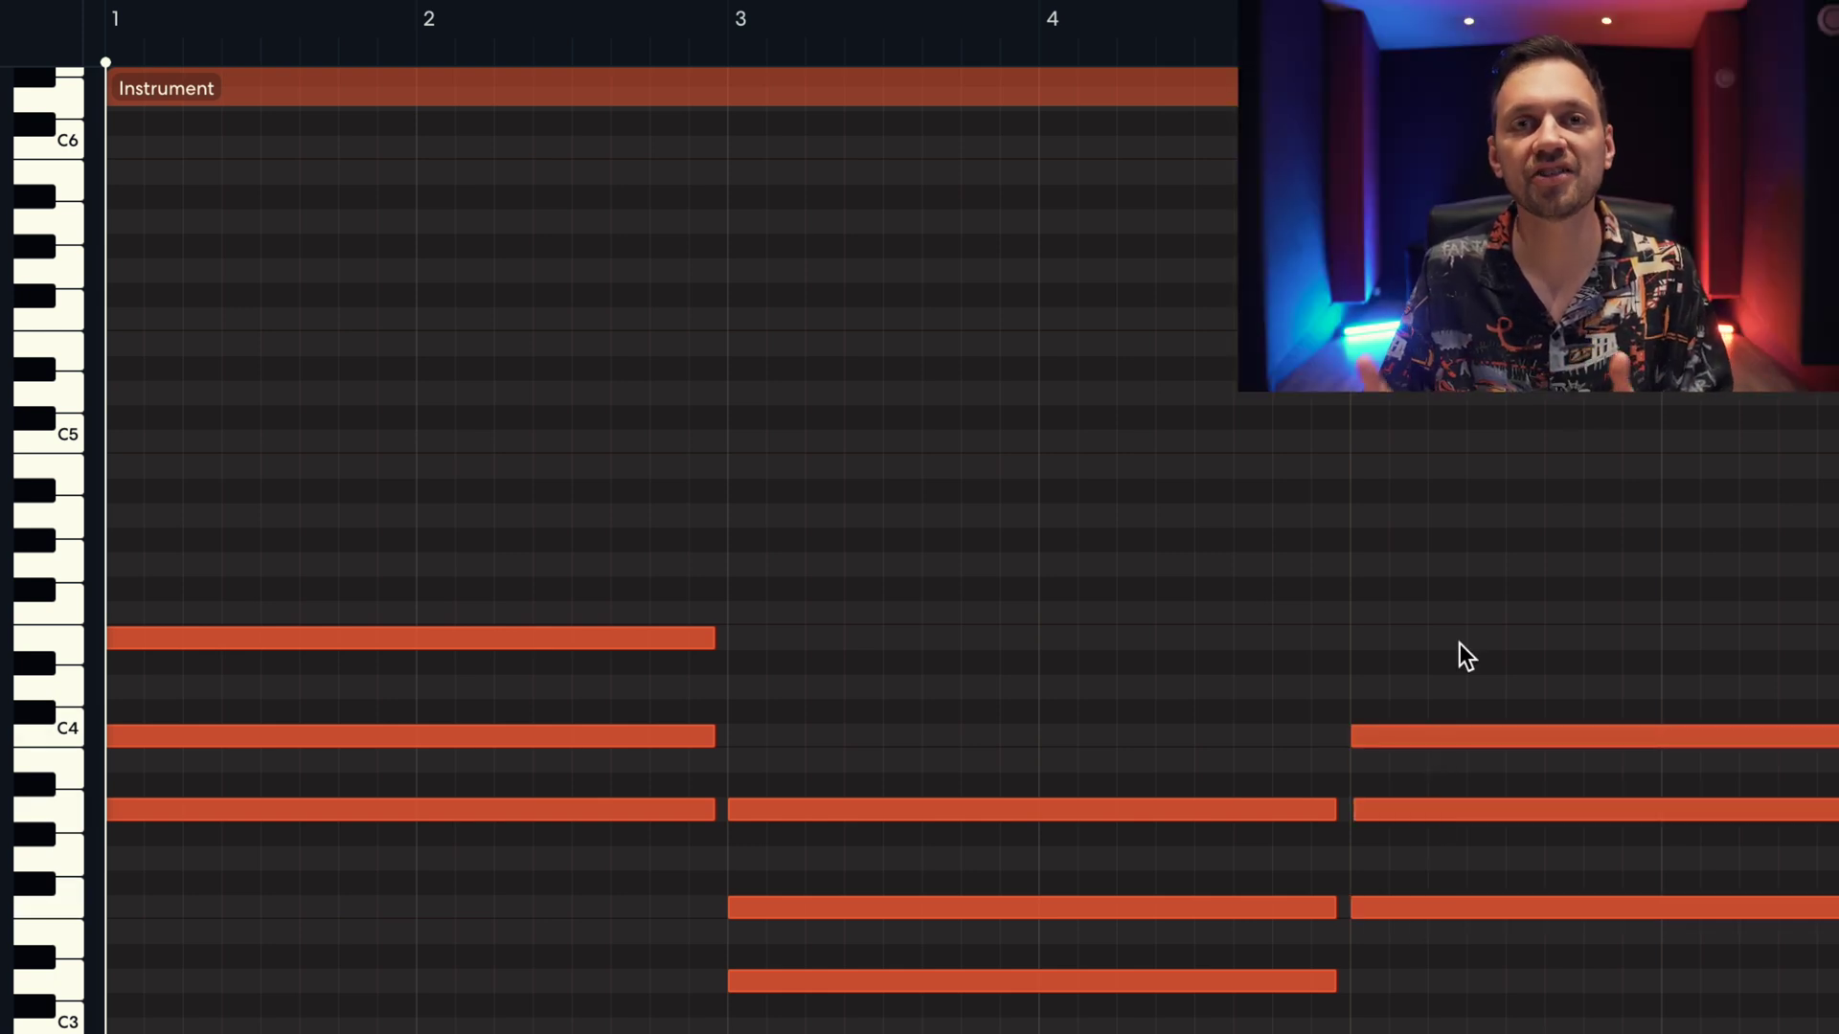
Step: Build an E minor chord at bar 7 from E3, G3 and B3, lowering the middle note from G#3 to G3
{"action": "scroll", "coordinate": [1820, 747], "scroll_direction": "right", "scroll_amount": 3}
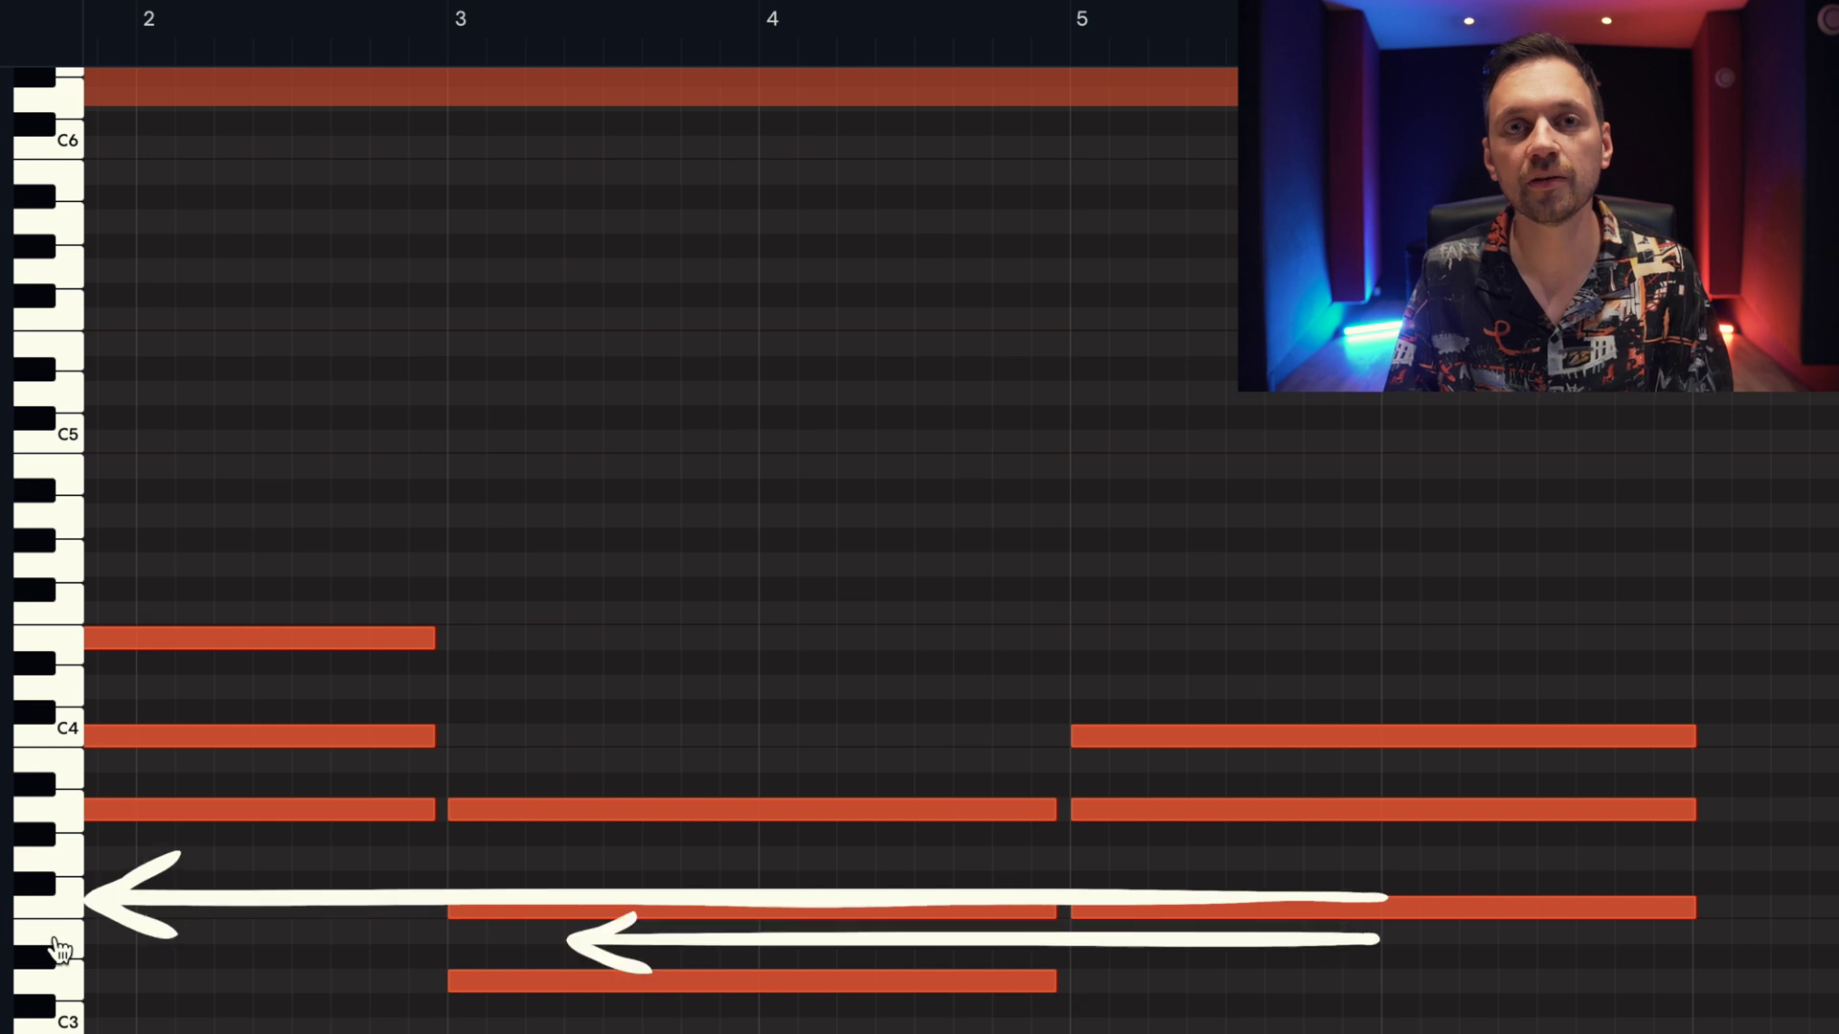
{"action": "left_click", "coordinate": [1701, 936]}
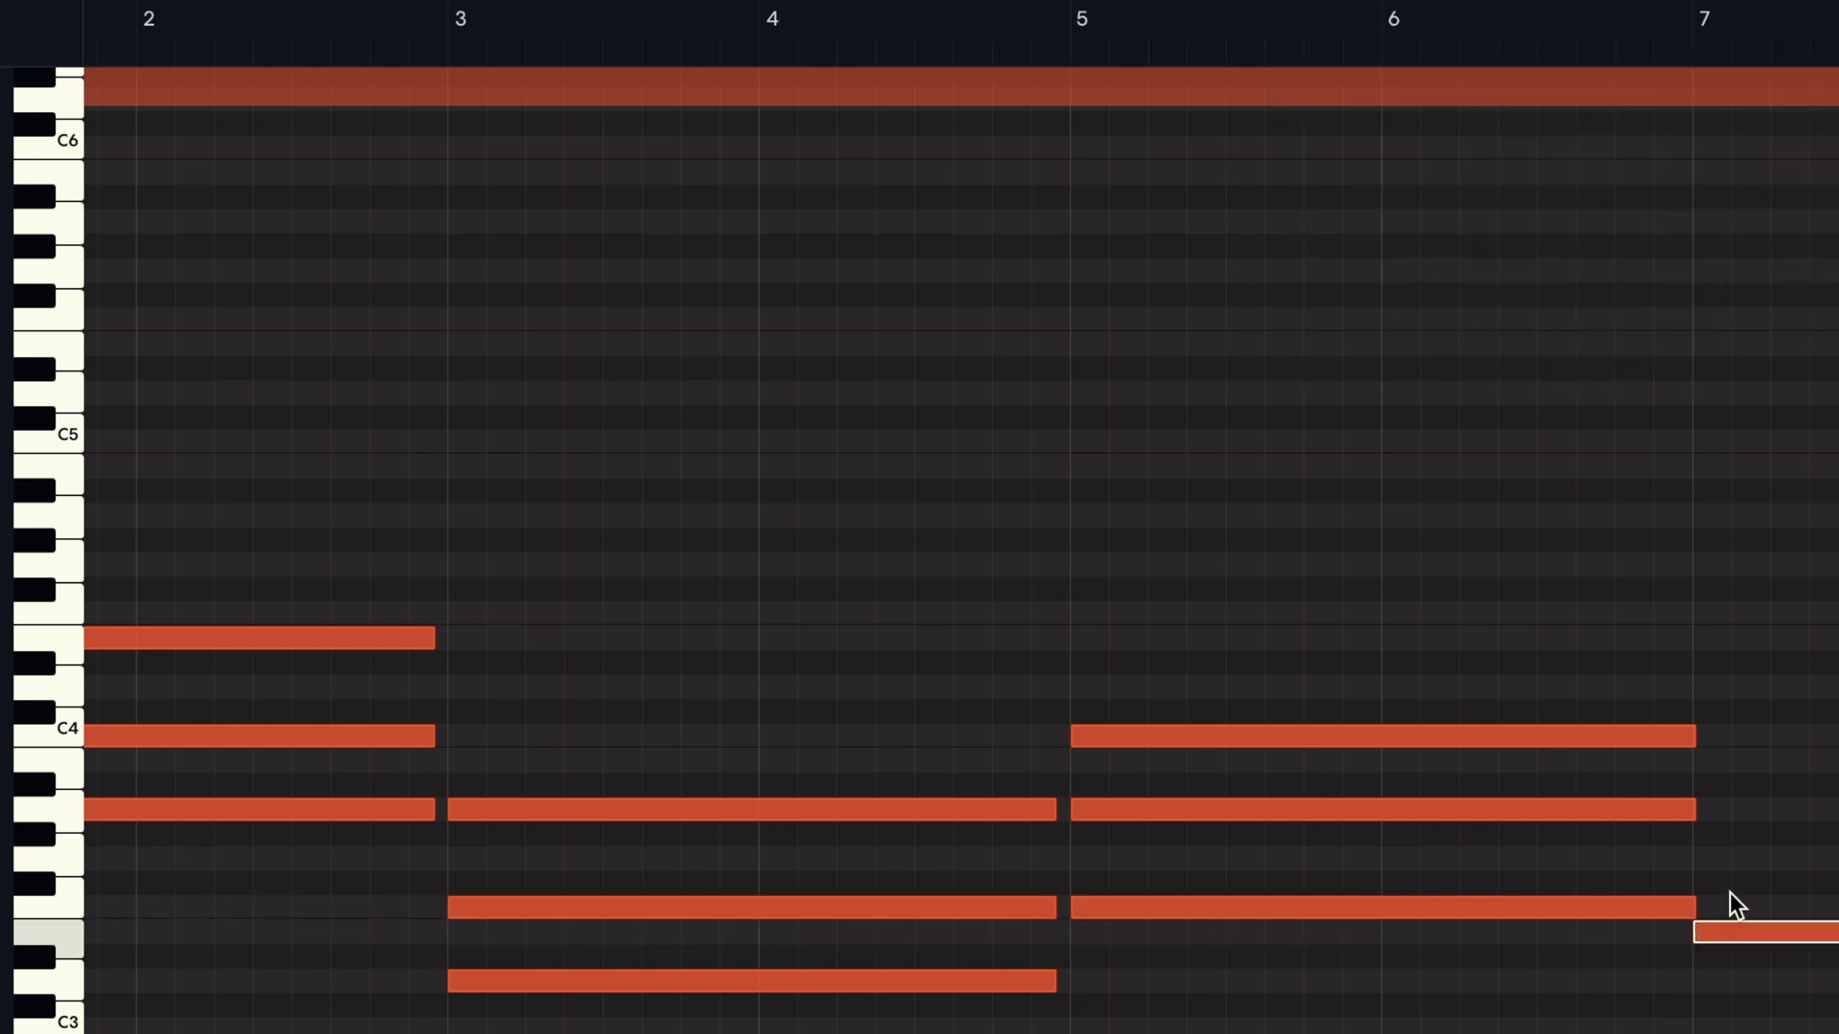
{"action": "left_click", "coordinate": [1704, 838]}
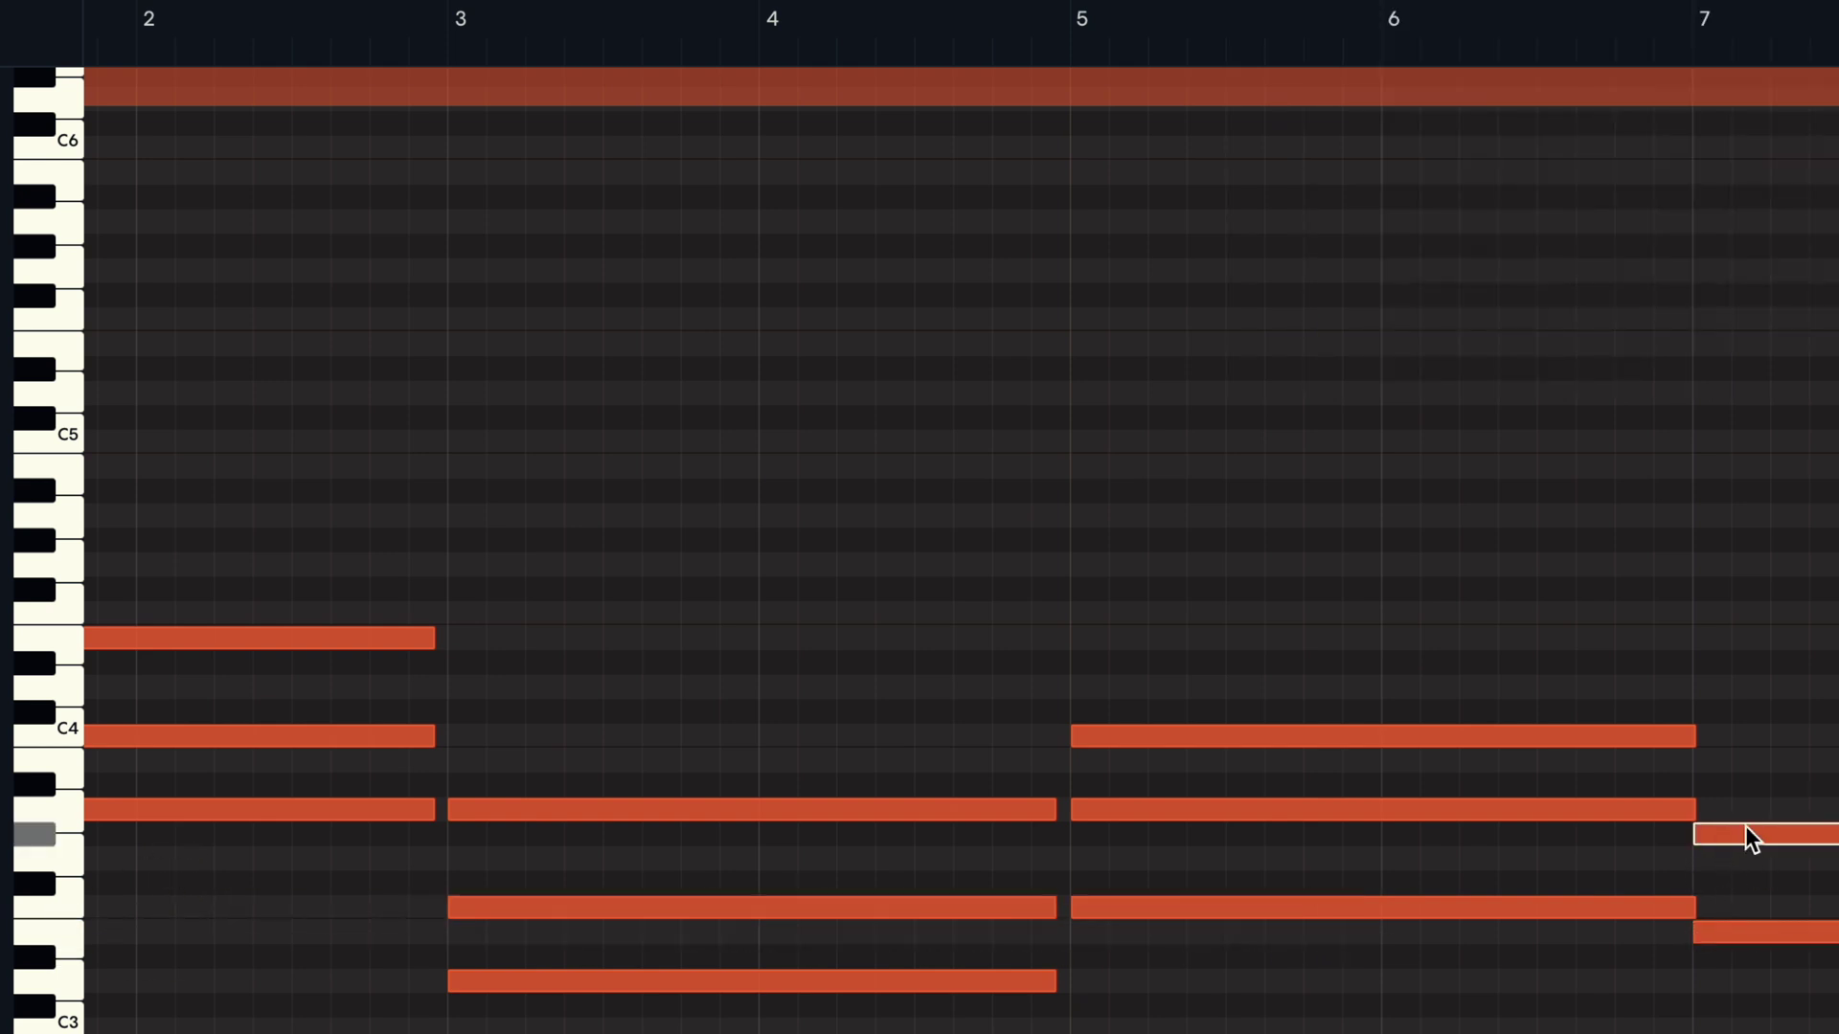
{"action": "left_click", "coordinate": [1711, 760]}
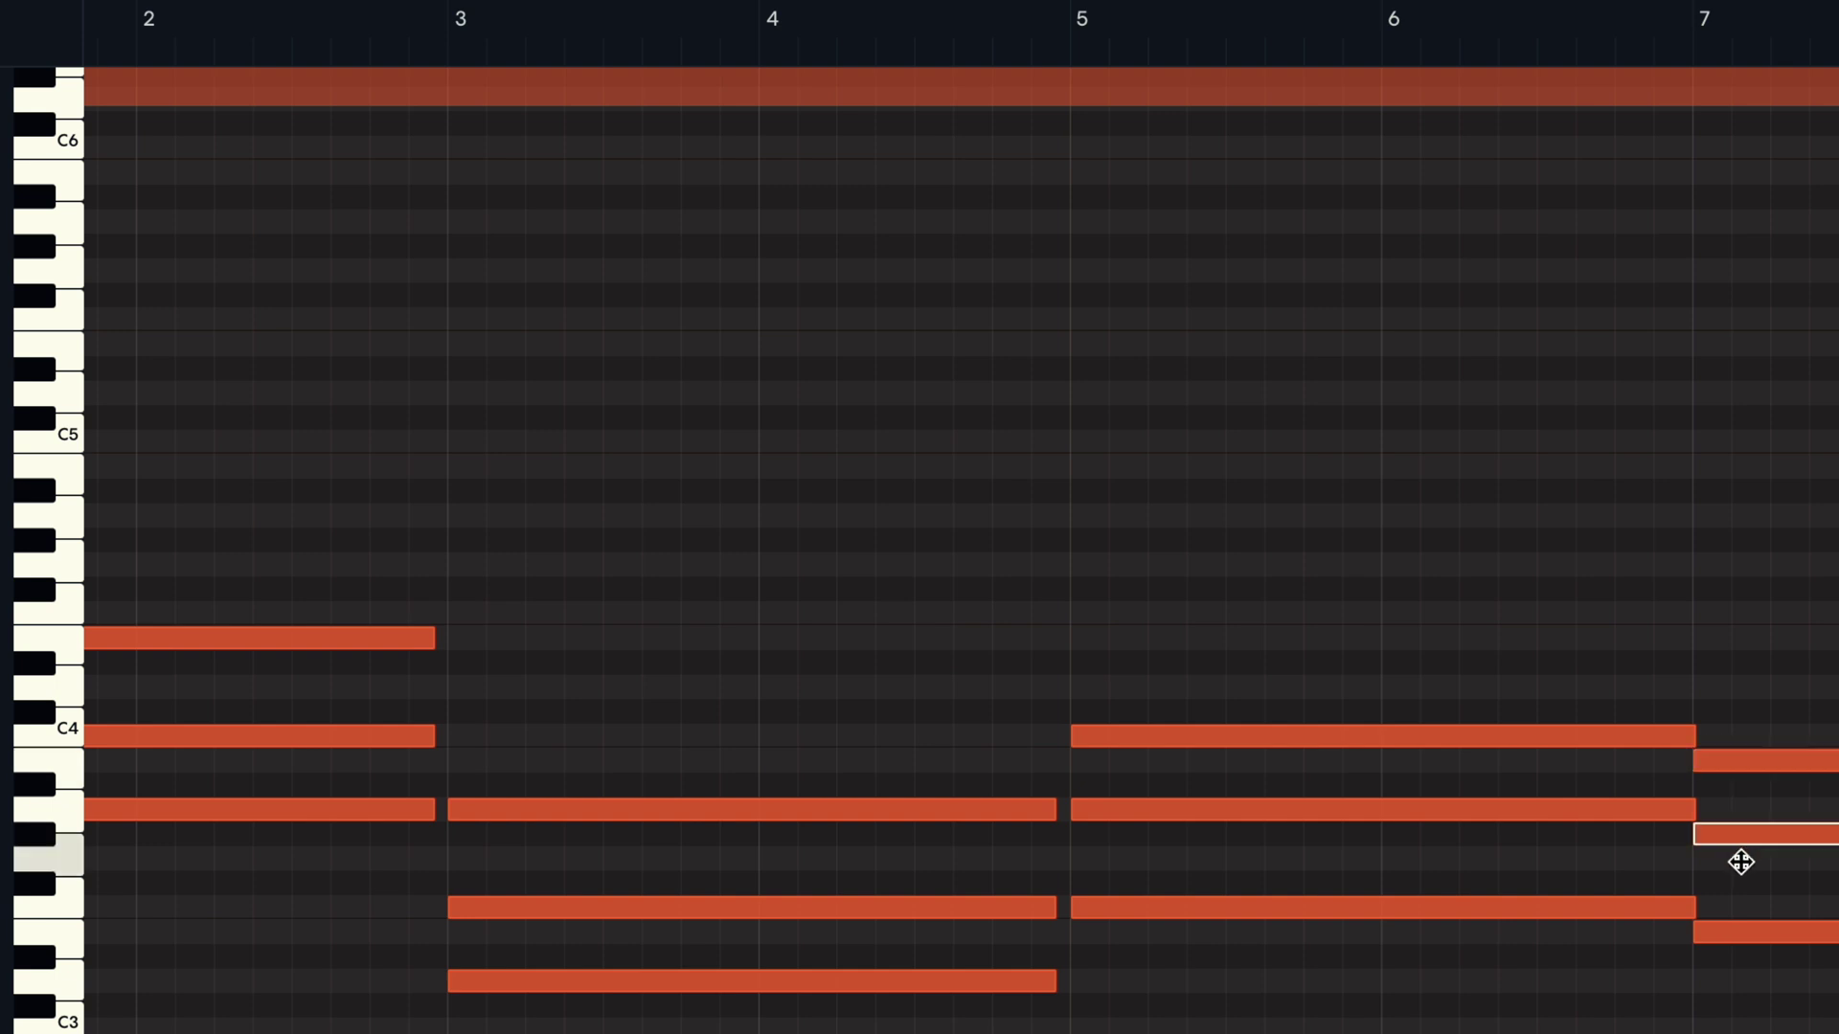
{"action": "left_click_drag", "start_coordinate": [1740, 862], "coordinate": [1740, 864]}
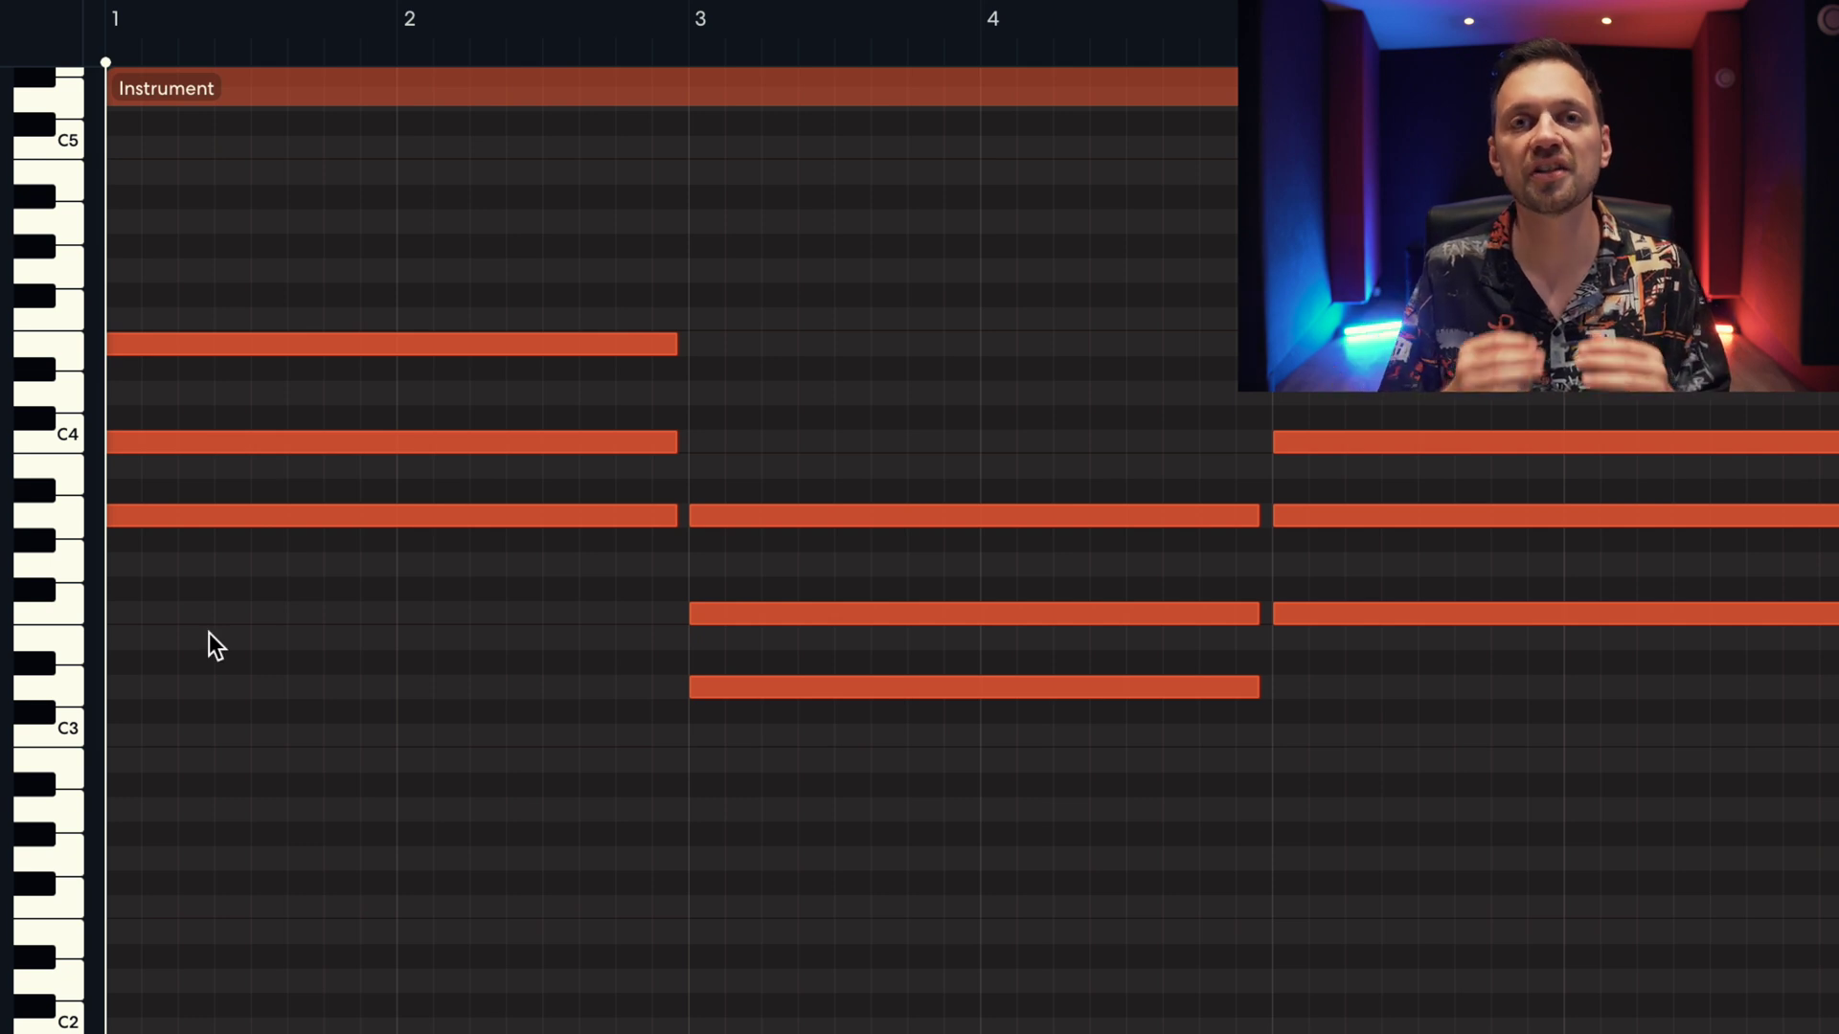
Step: Add a bass note one octave below each chord's root: A2, D2, F2 and E2, each as long as its chord
{"action": "left_click_drag", "start_coordinate": [175, 517], "coordinate": [170, 548]}
{"action": "left_click_drag", "start_coordinate": [172, 551], "coordinate": [153, 837]}
{"action": "left_click_drag", "start_coordinate": [828, 699], "coordinate": [840, 993]}
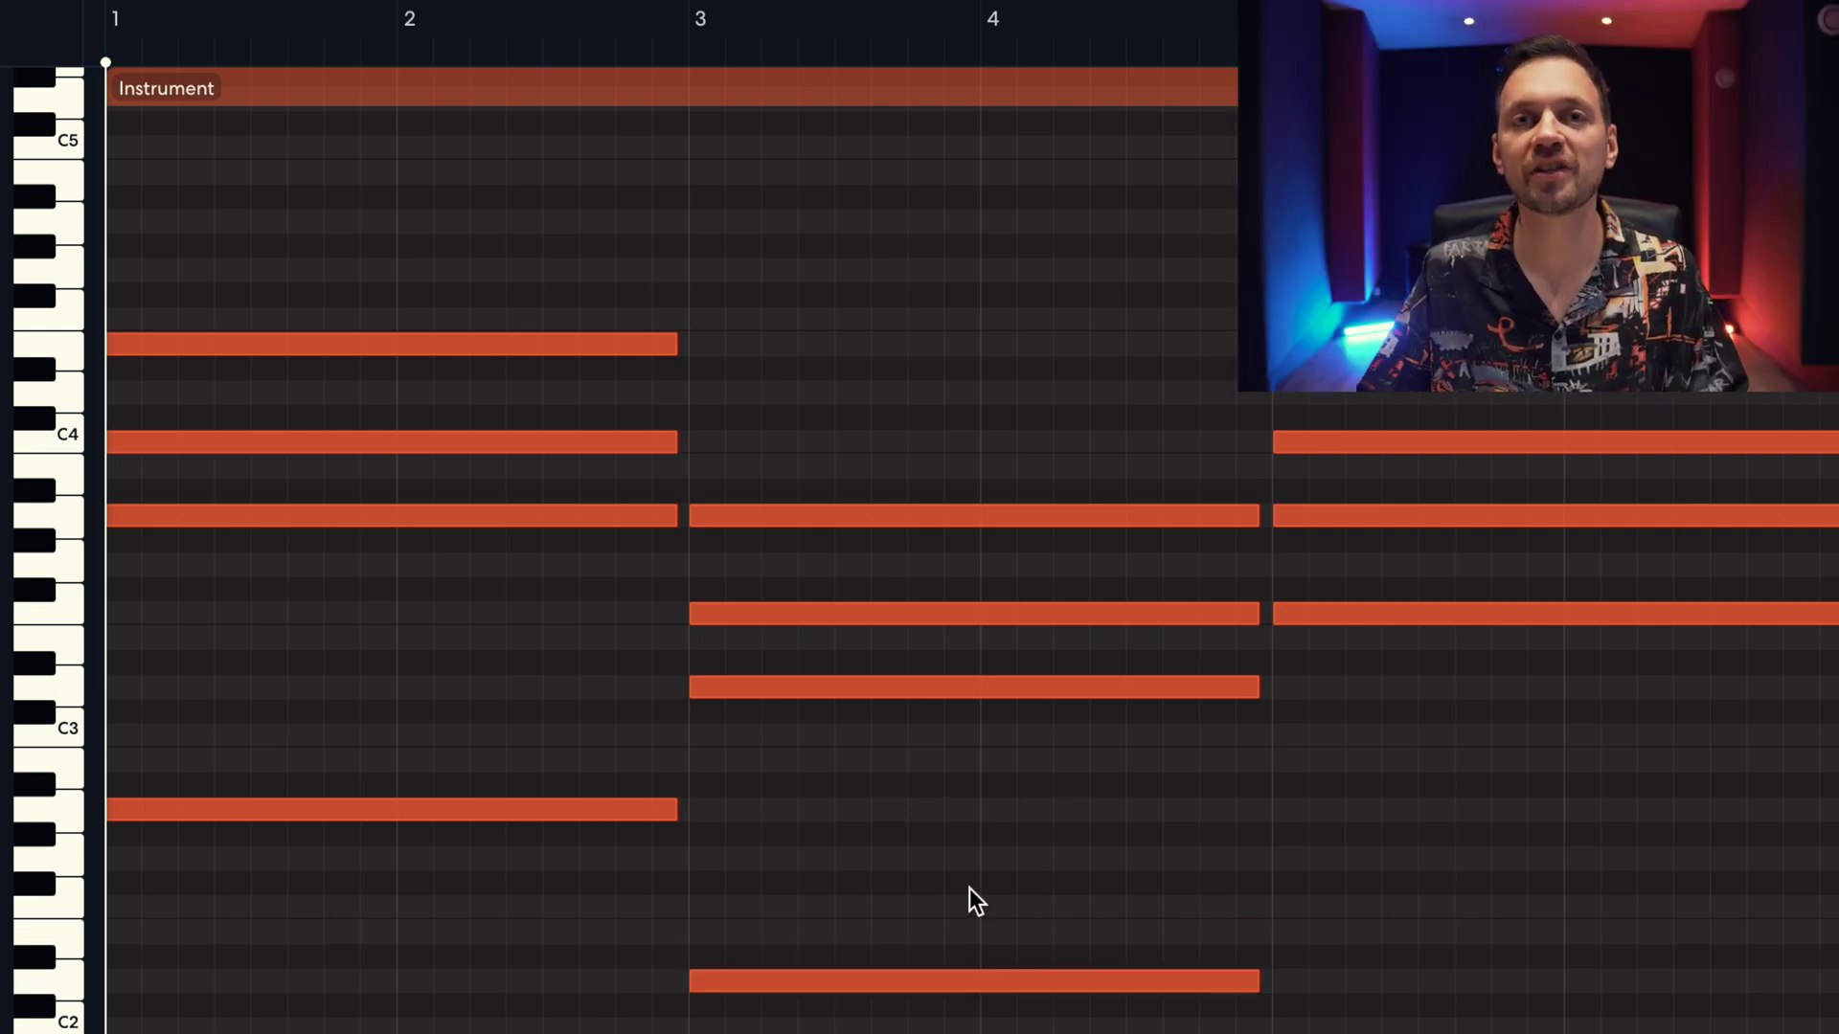
{"action": "left_click_drag", "start_coordinate": [1341, 613], "coordinate": [1358, 946]}
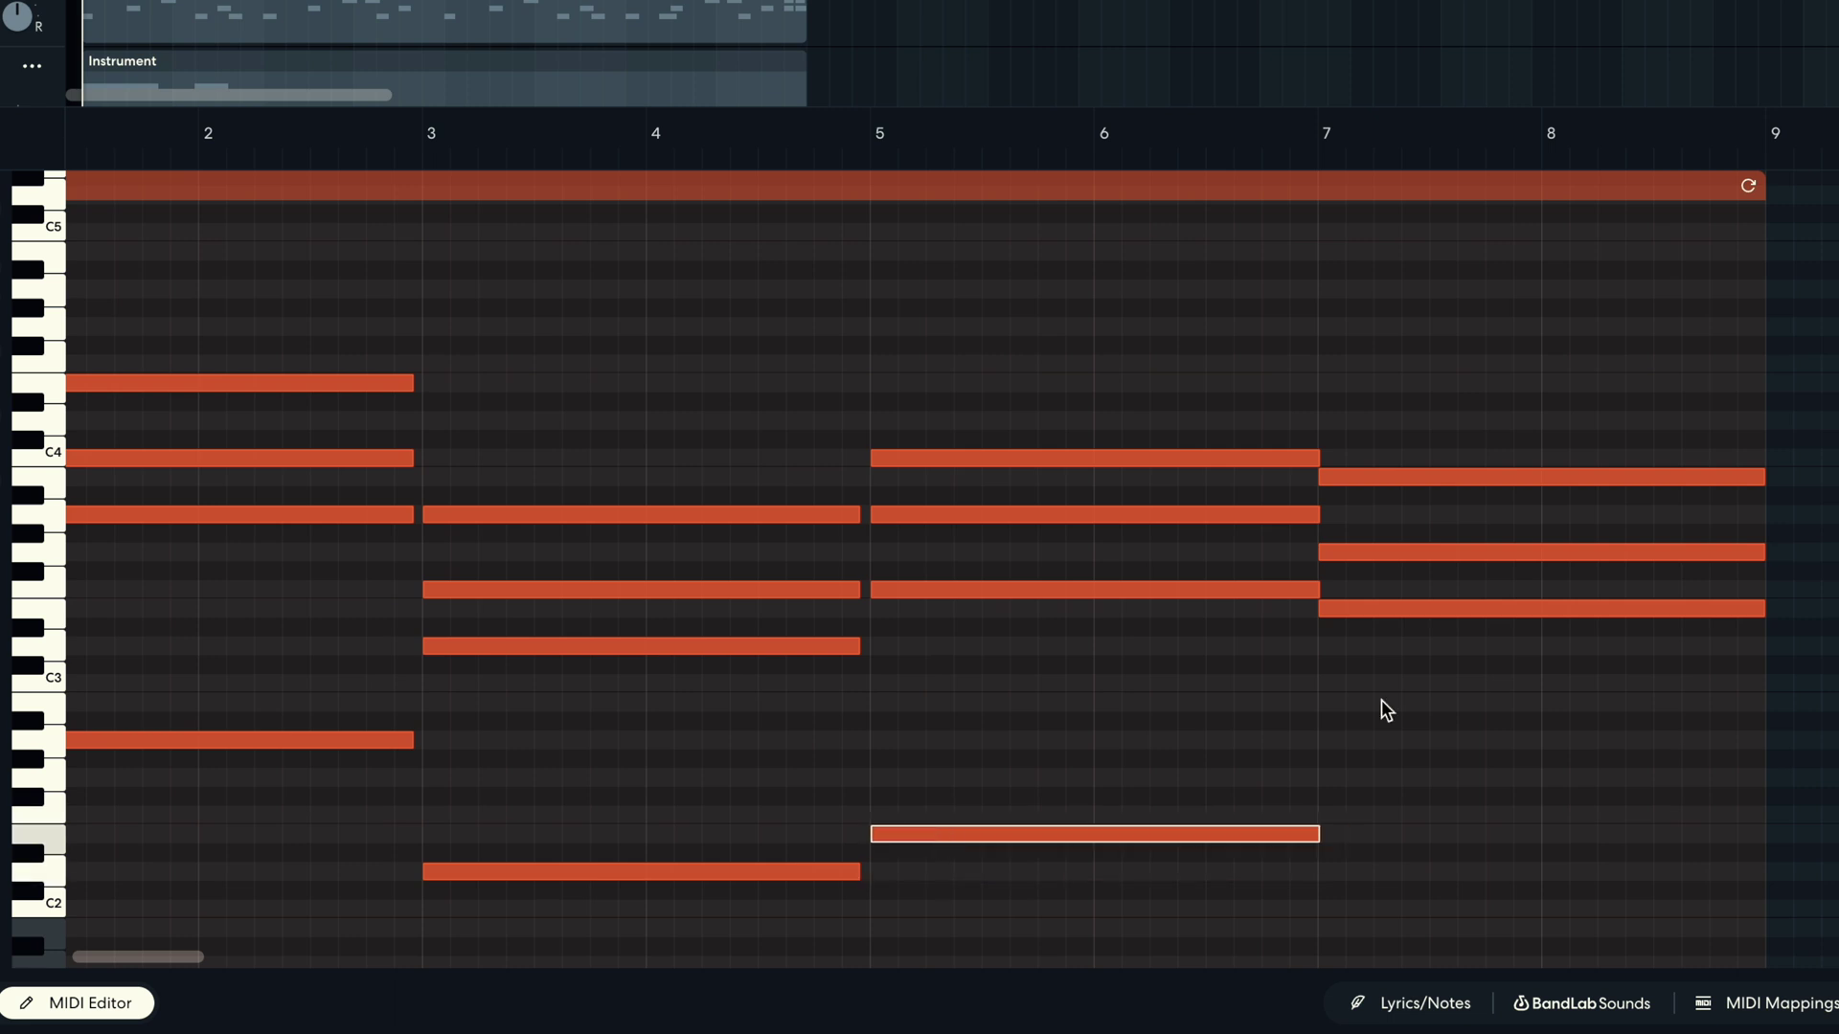
{"action": "left_click_drag", "start_coordinate": [1405, 648], "coordinate": [1344, 835]}
{"action": "left_click", "coordinate": [1210, 835]}
{"action": "left_click_drag", "start_coordinate": [1210, 835], "coordinate": [1209, 817]}
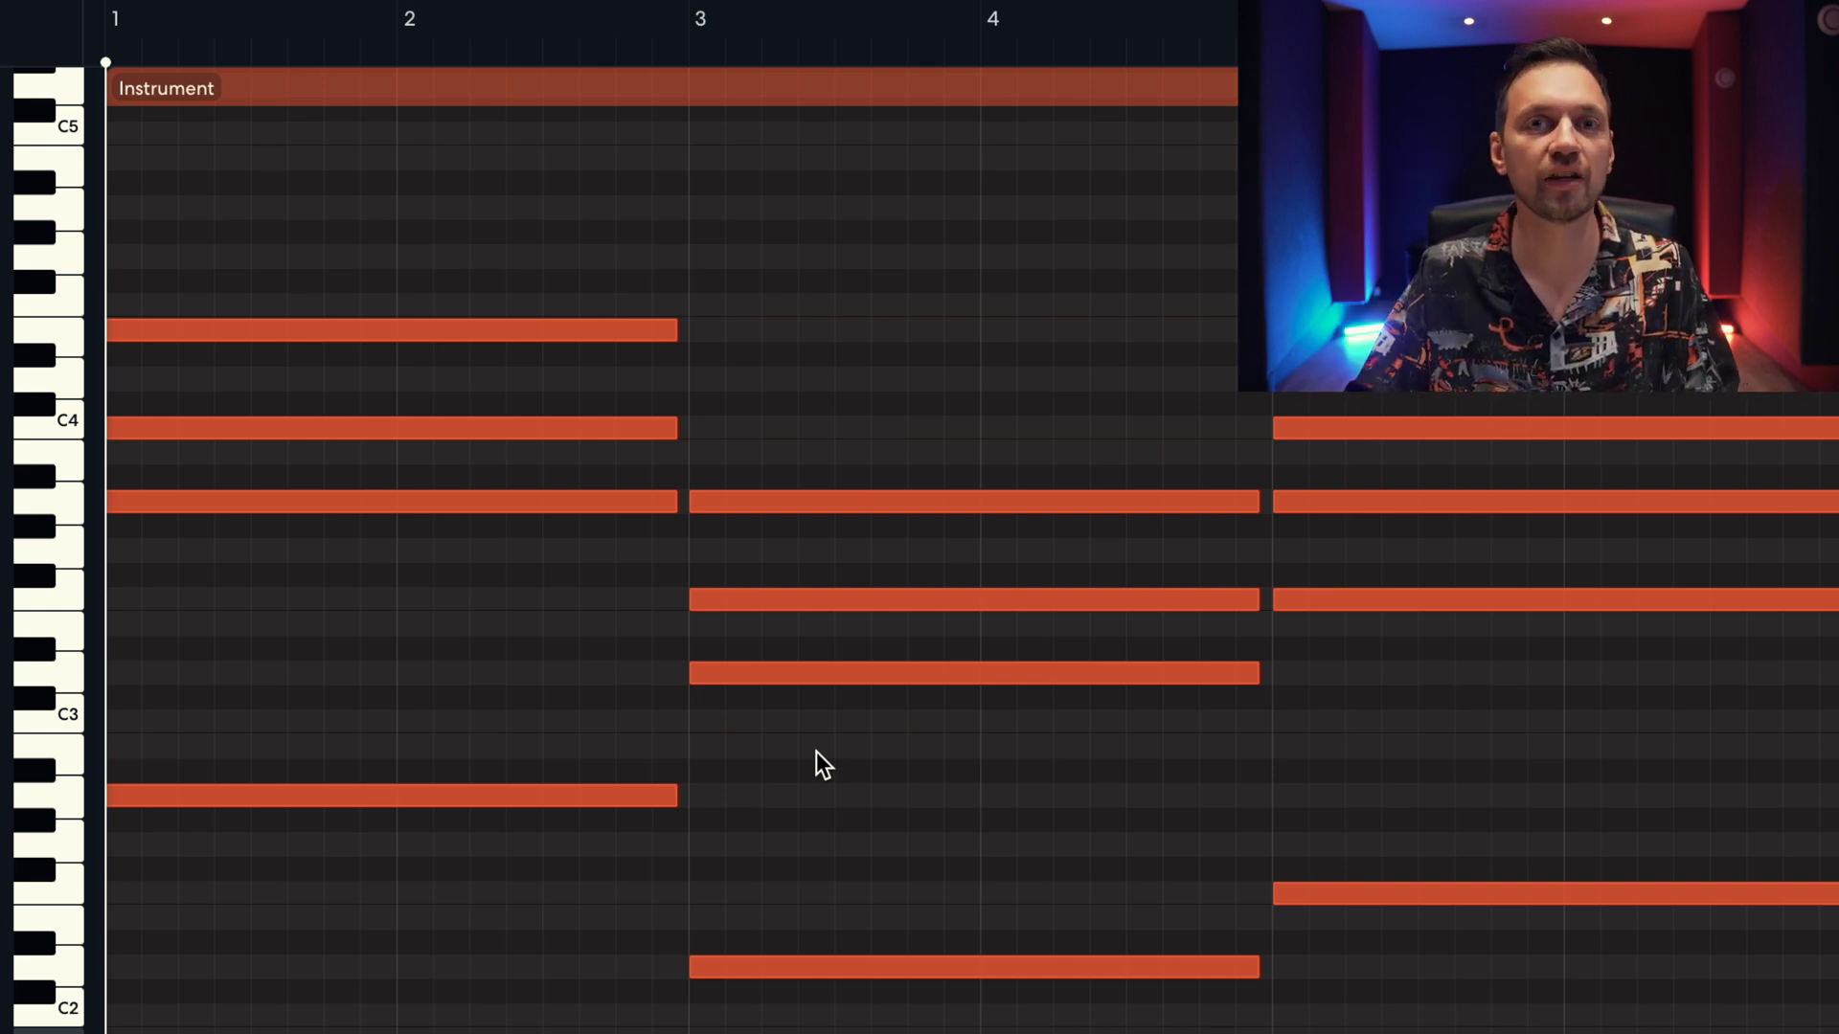
Step: Invert the D minor chord at bar 3 by raising D3 to D4 and F3 to F4
{"action": "left_click", "coordinate": [783, 675]}
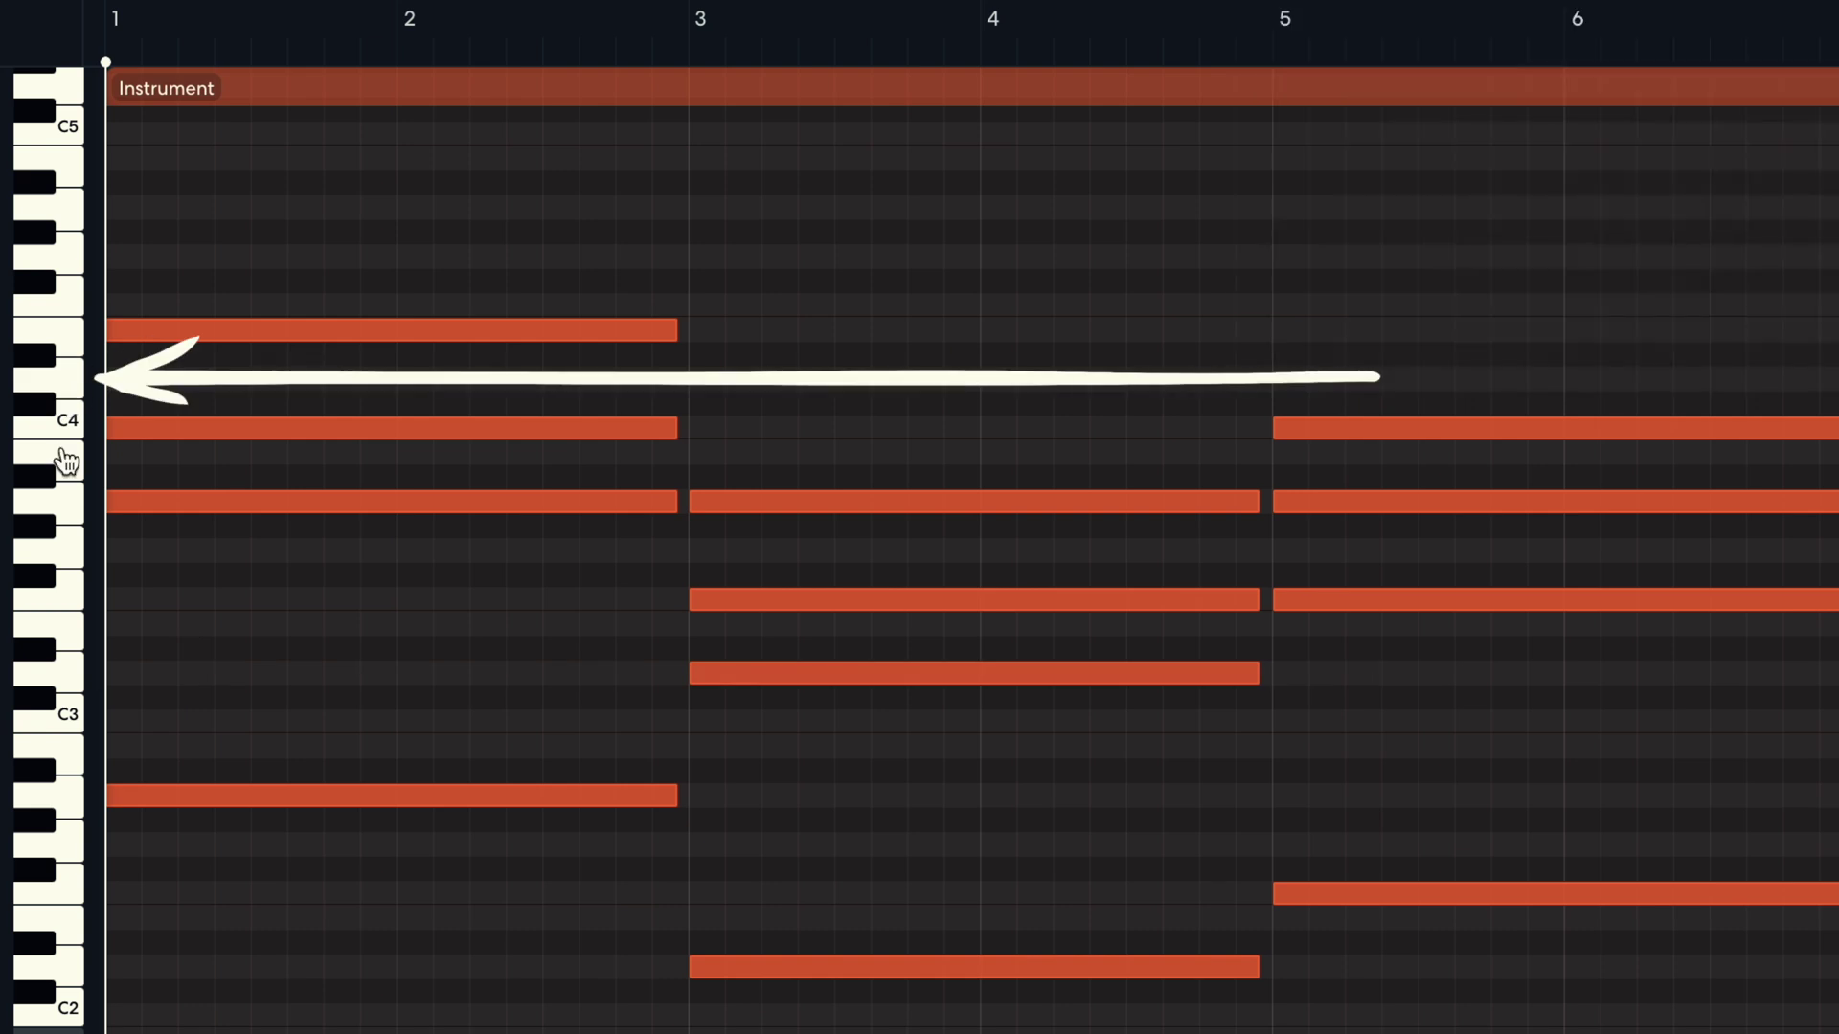
{"action": "left_click_drag", "start_coordinate": [765, 678], "coordinate": [768, 401]}
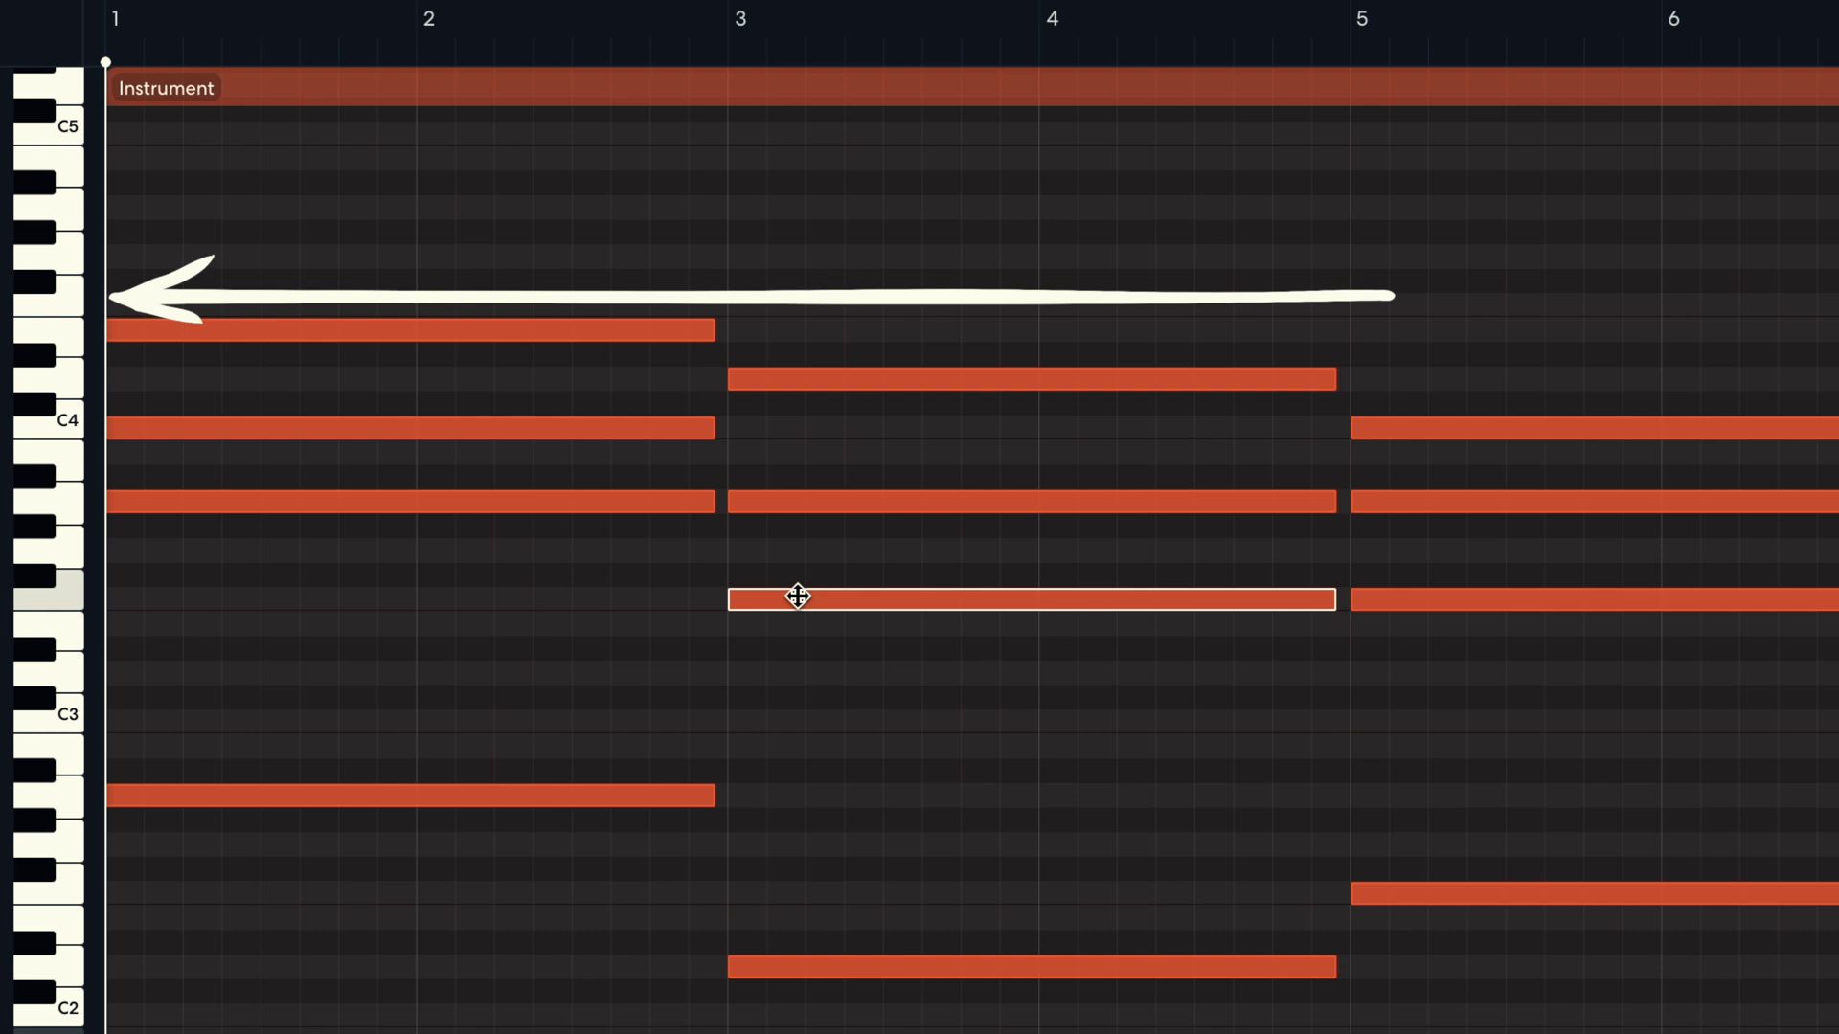
{"action": "left_click_drag", "start_coordinate": [798, 597], "coordinate": [801, 307]}
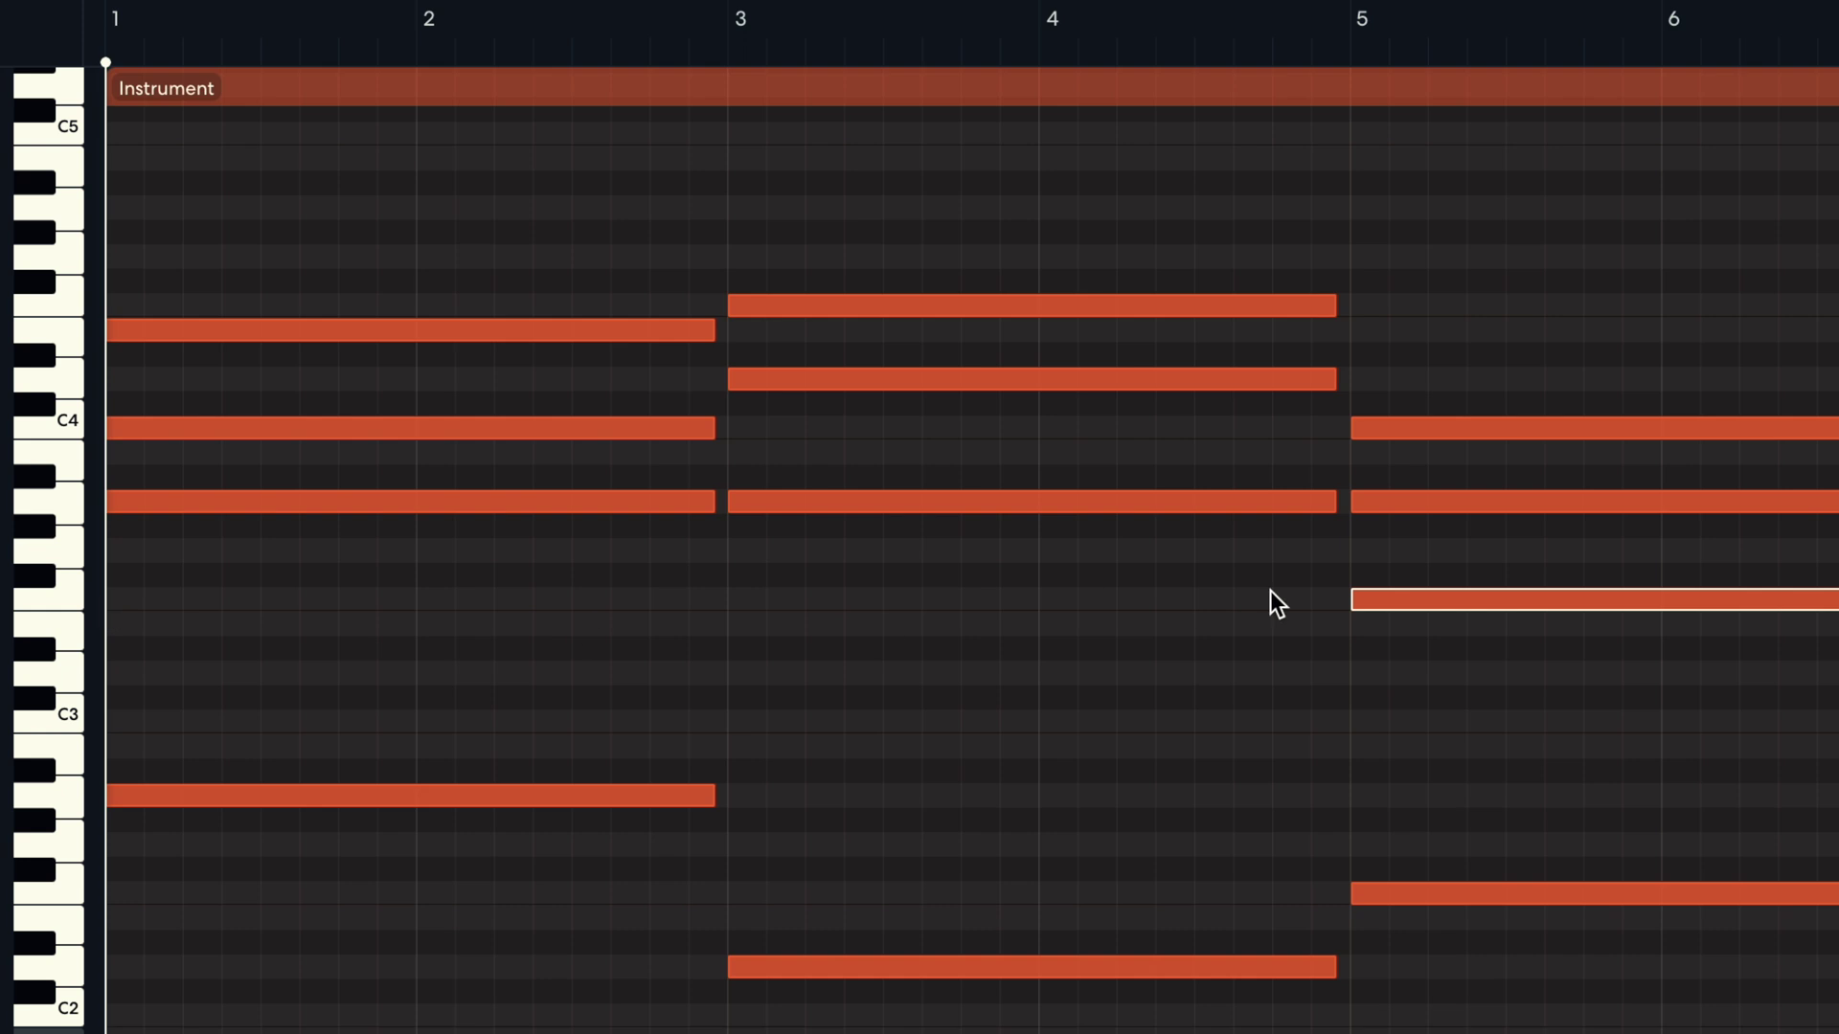
Step: Raise F3 to F4 in the bar 5 chord and E3 to E4 in the bar 7 chord, and play the progression
{"action": "left_click_drag", "start_coordinate": [1420, 600], "coordinate": [1424, 325]}
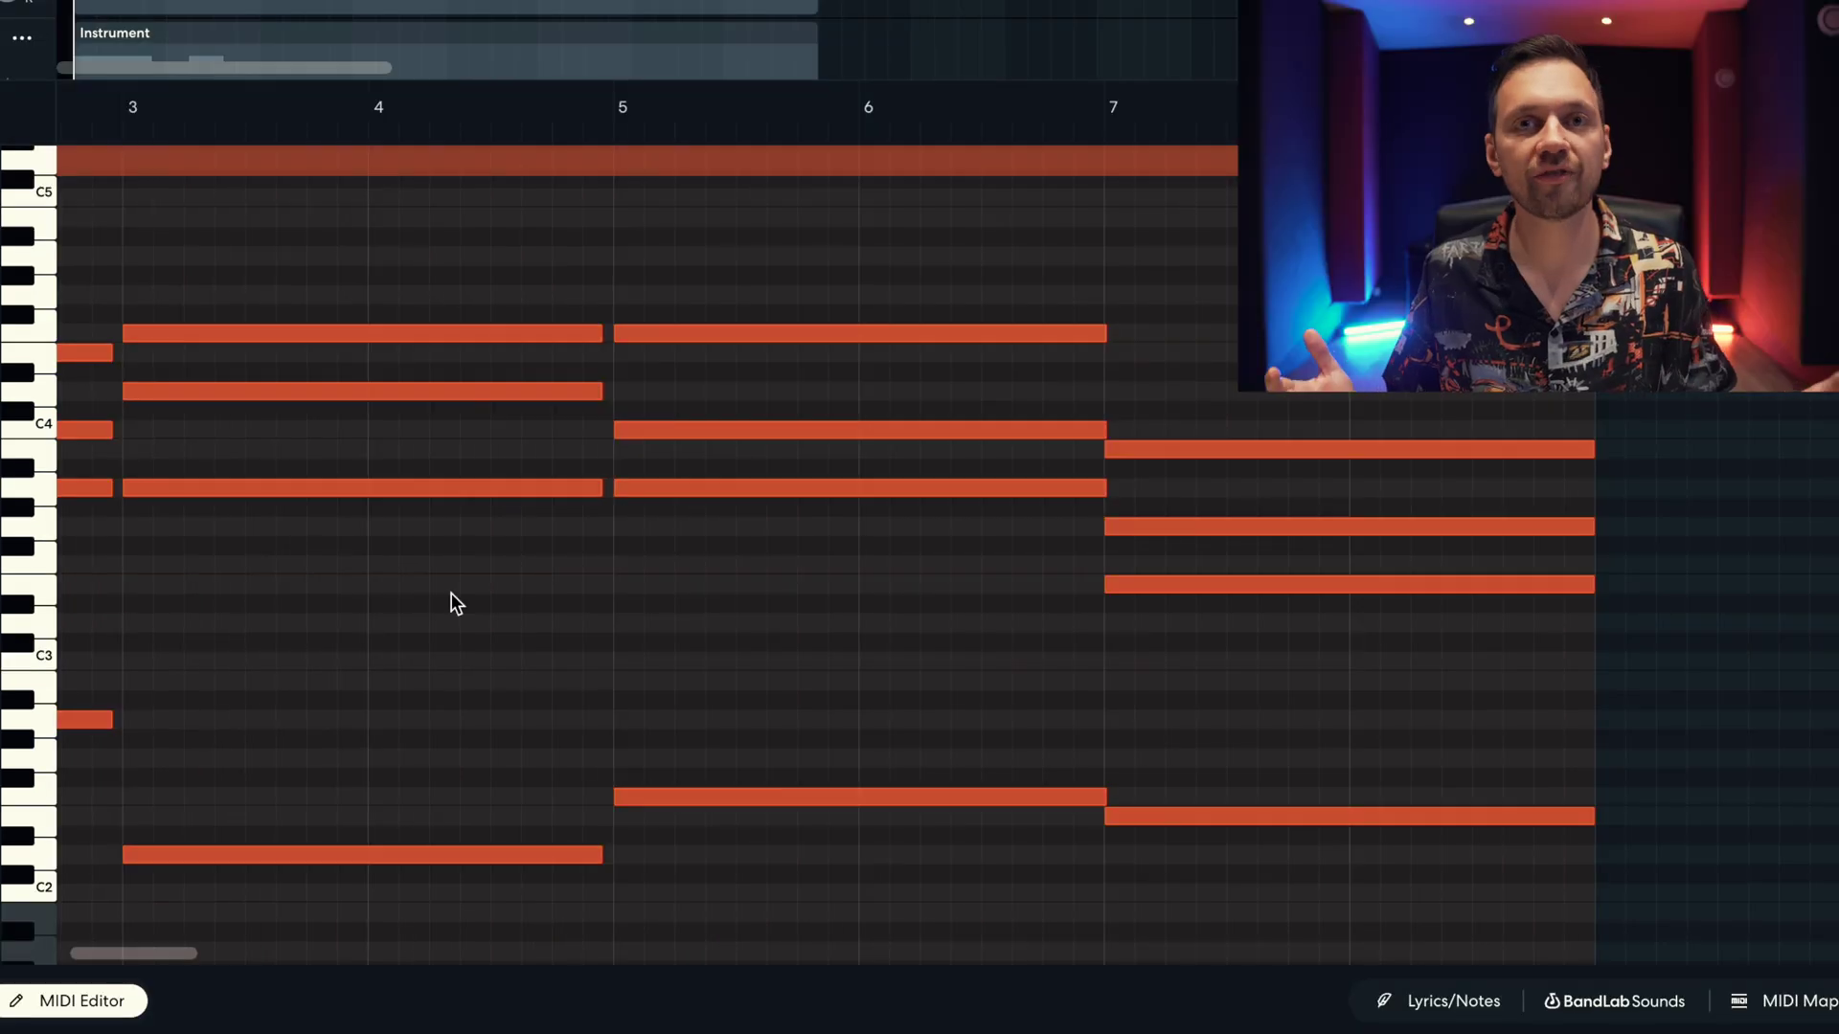
{"action": "left_click", "coordinate": [1160, 585]}
{"action": "left_click_drag", "start_coordinate": [1297, 596], "coordinate": [1284, 344]}
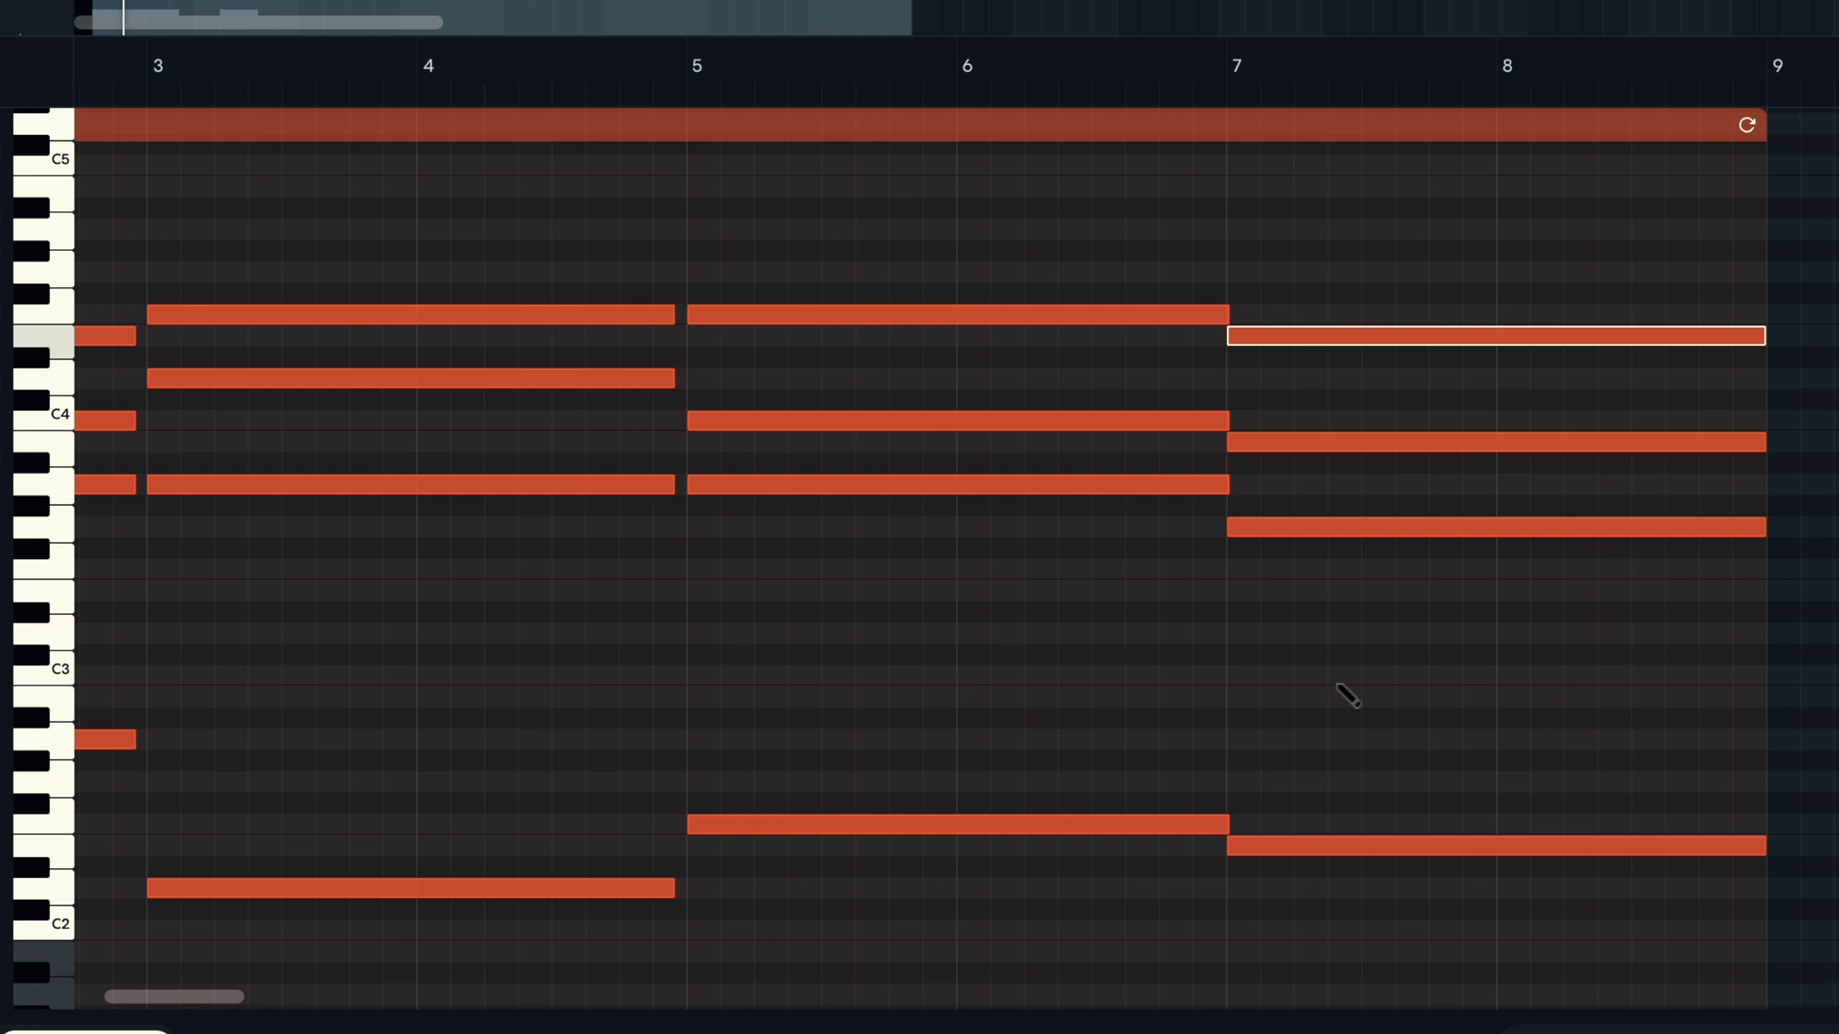
{"action": "left_click", "coordinate": [1352, 677]}
{"action": "key", "text": "space"}
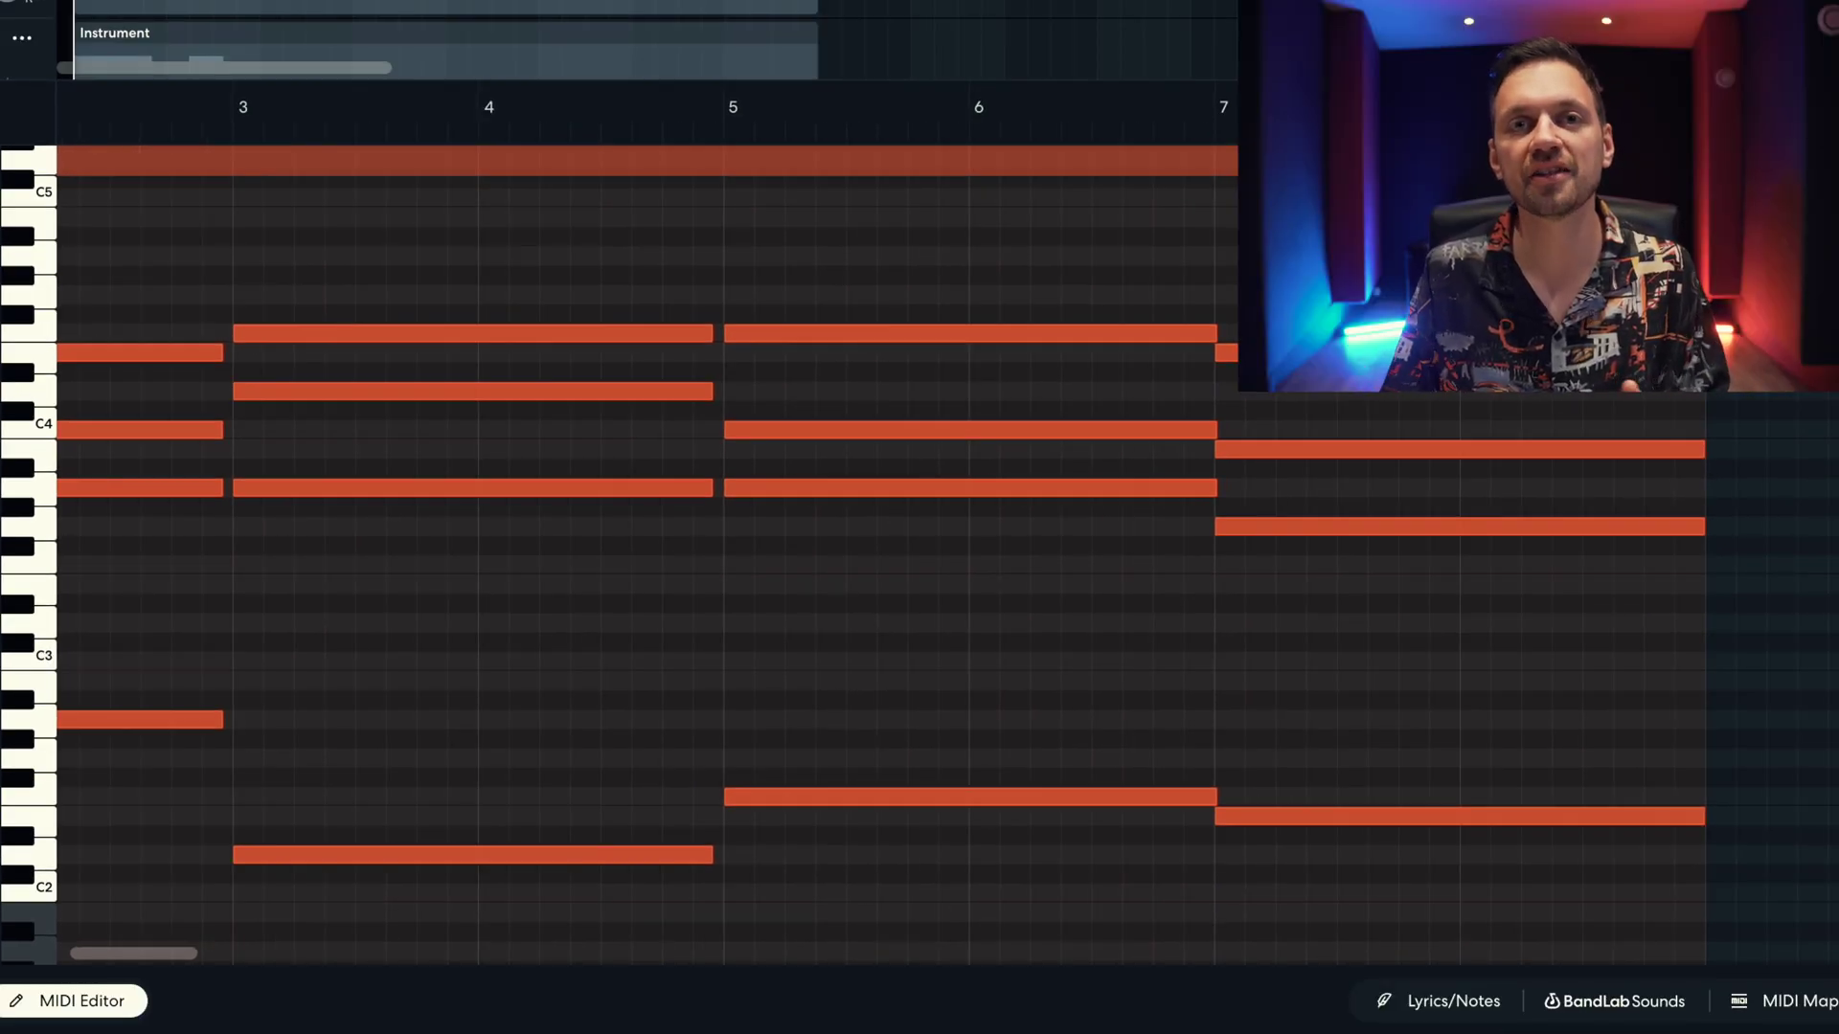
Step: Place the melody notes A4 and G4 above the E minor chord at bar 7 and reduce their velocity
{"action": "mouse_move", "coordinate": [1257, 240]}
{"action": "left_mouse_down"}
{"action": "mouse_move", "coordinate": [1253, 224]}
{"action": "mouse_move", "coordinate": [1250, 267]}
{"action": "left_mouse_up"}
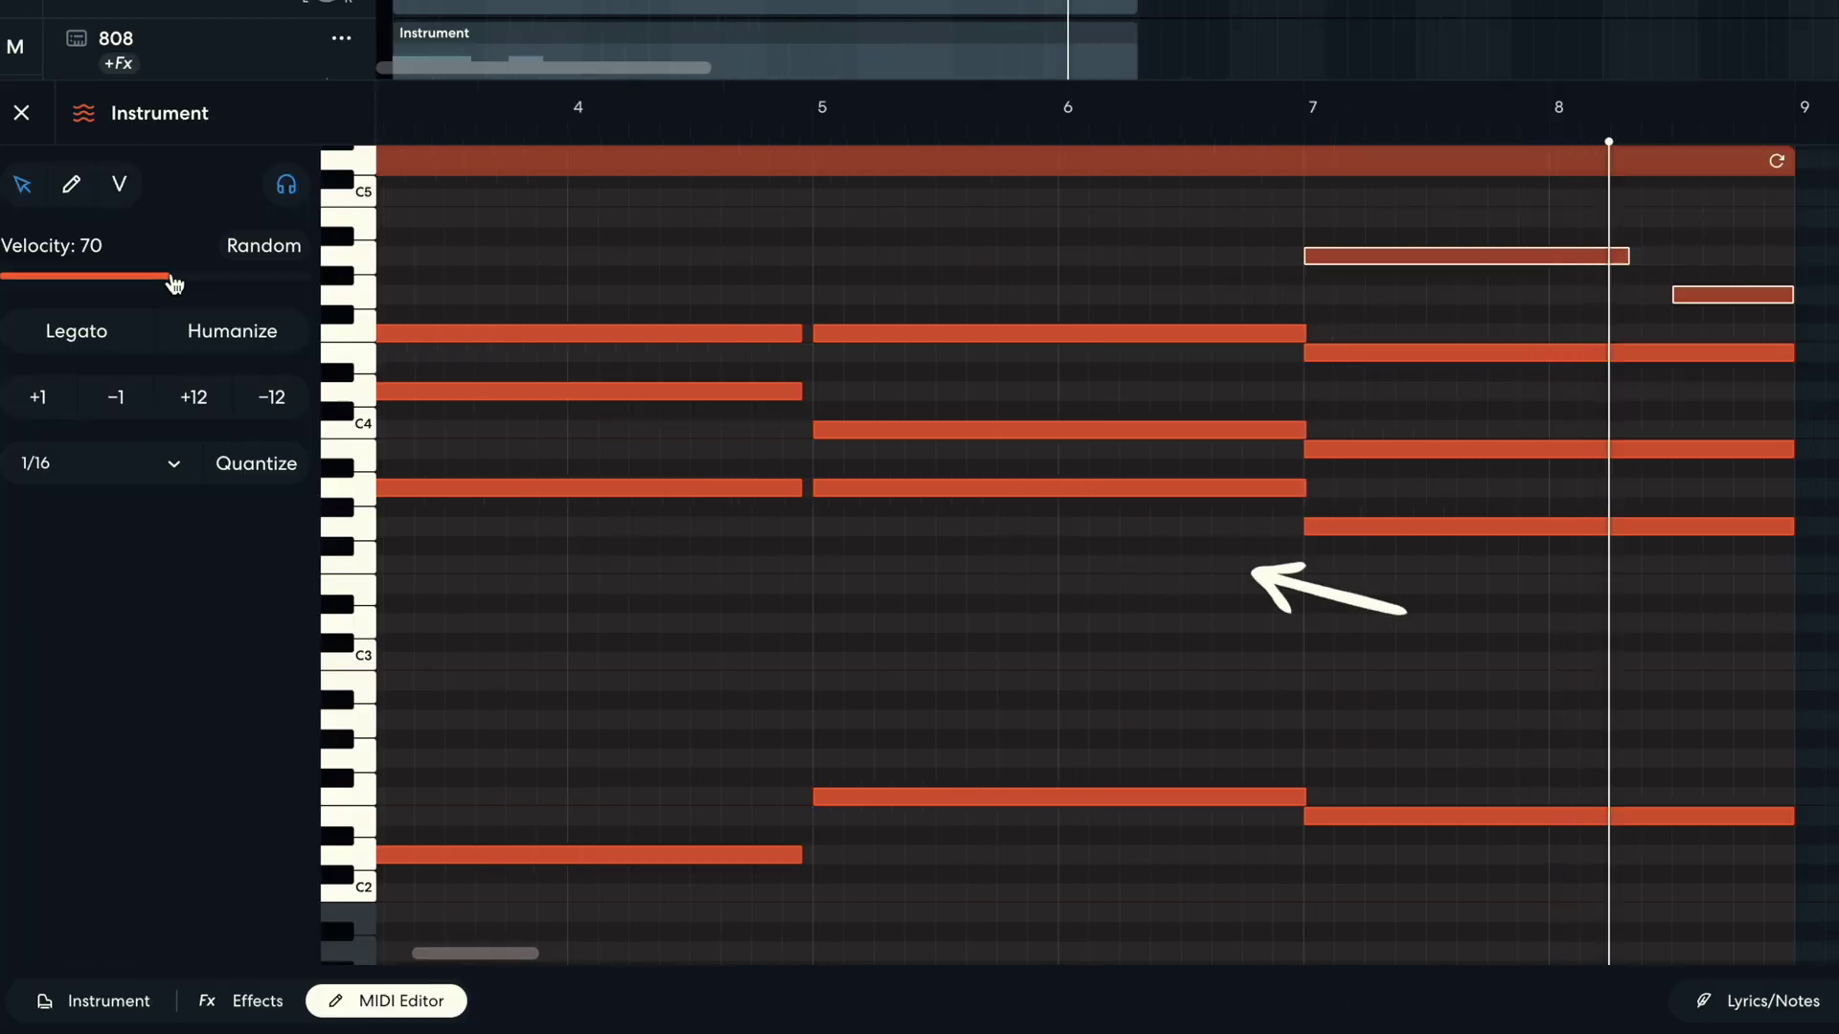
{"action": "left_click_drag", "start_coordinate": [174, 283], "coordinate": [167, 288]}
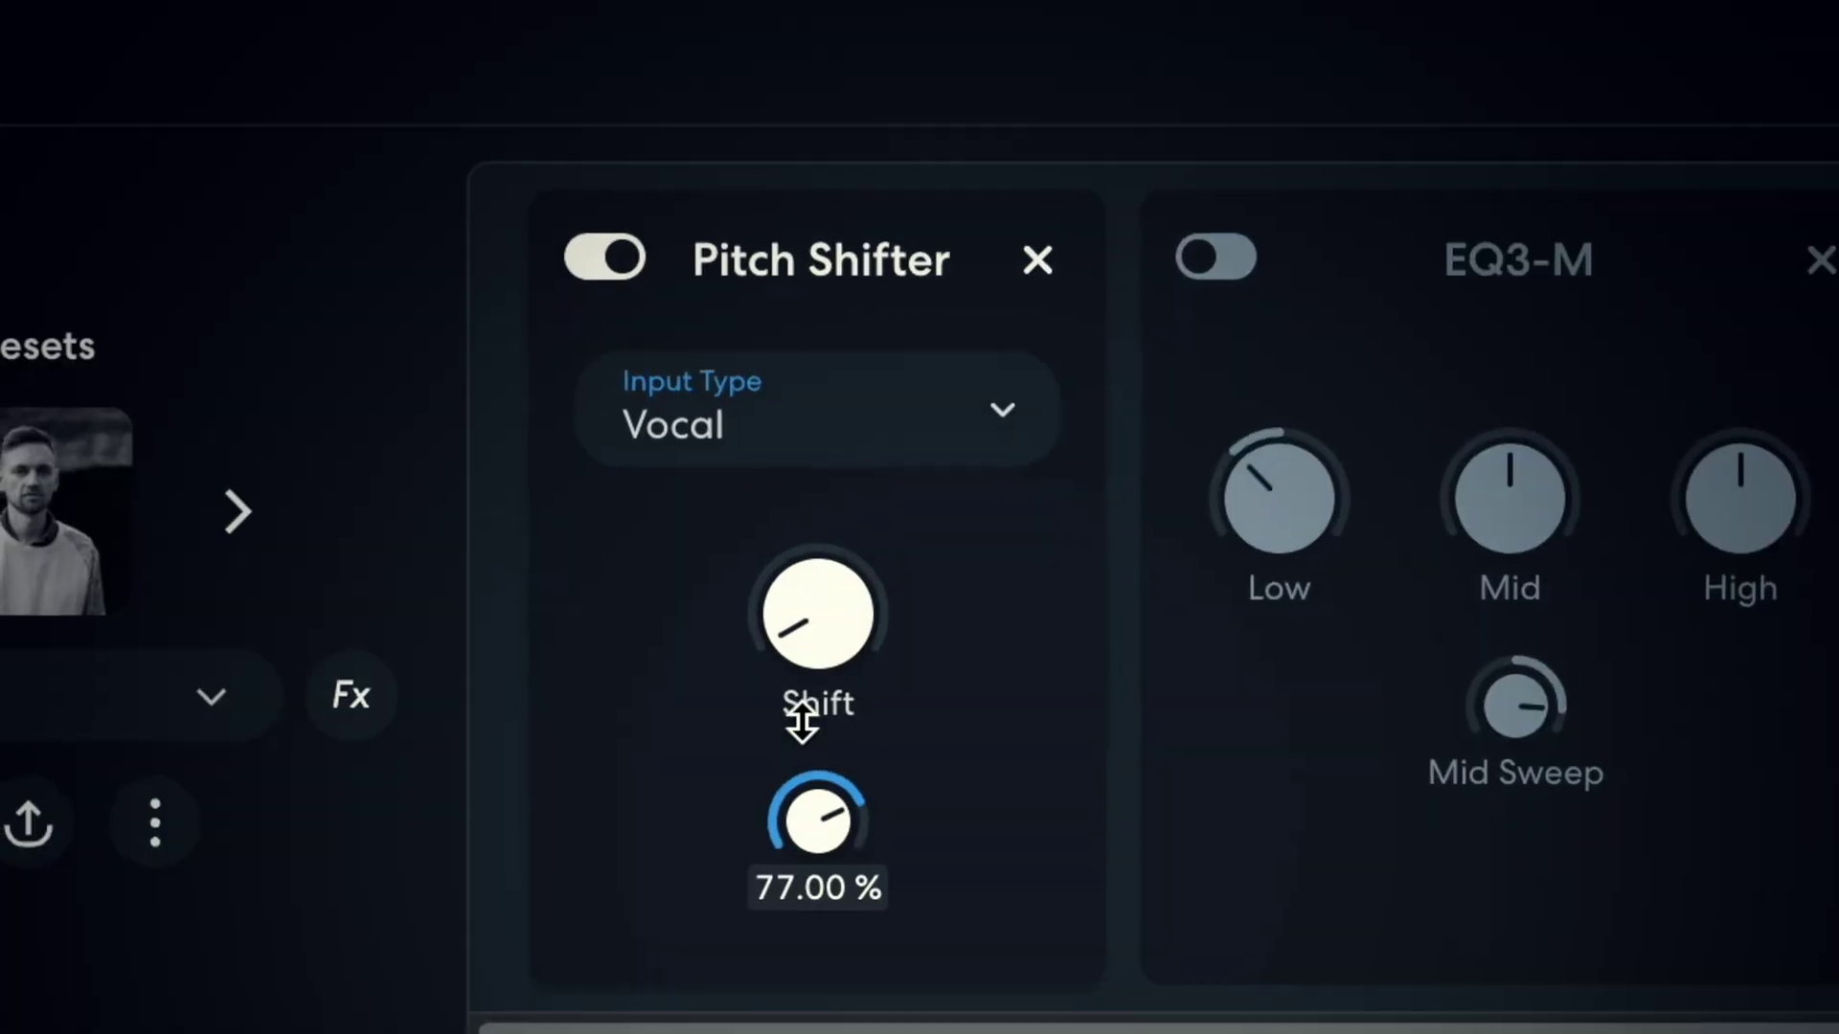
Step: Lower the Pitch Shifter's mix, and enable EQ3-M with its low band turned down further
{"action": "left_click_drag", "start_coordinate": [808, 862], "coordinate": [809, 1033]}
{"action": "left_click_drag", "start_coordinate": [813, 809], "coordinate": [816, 867]}
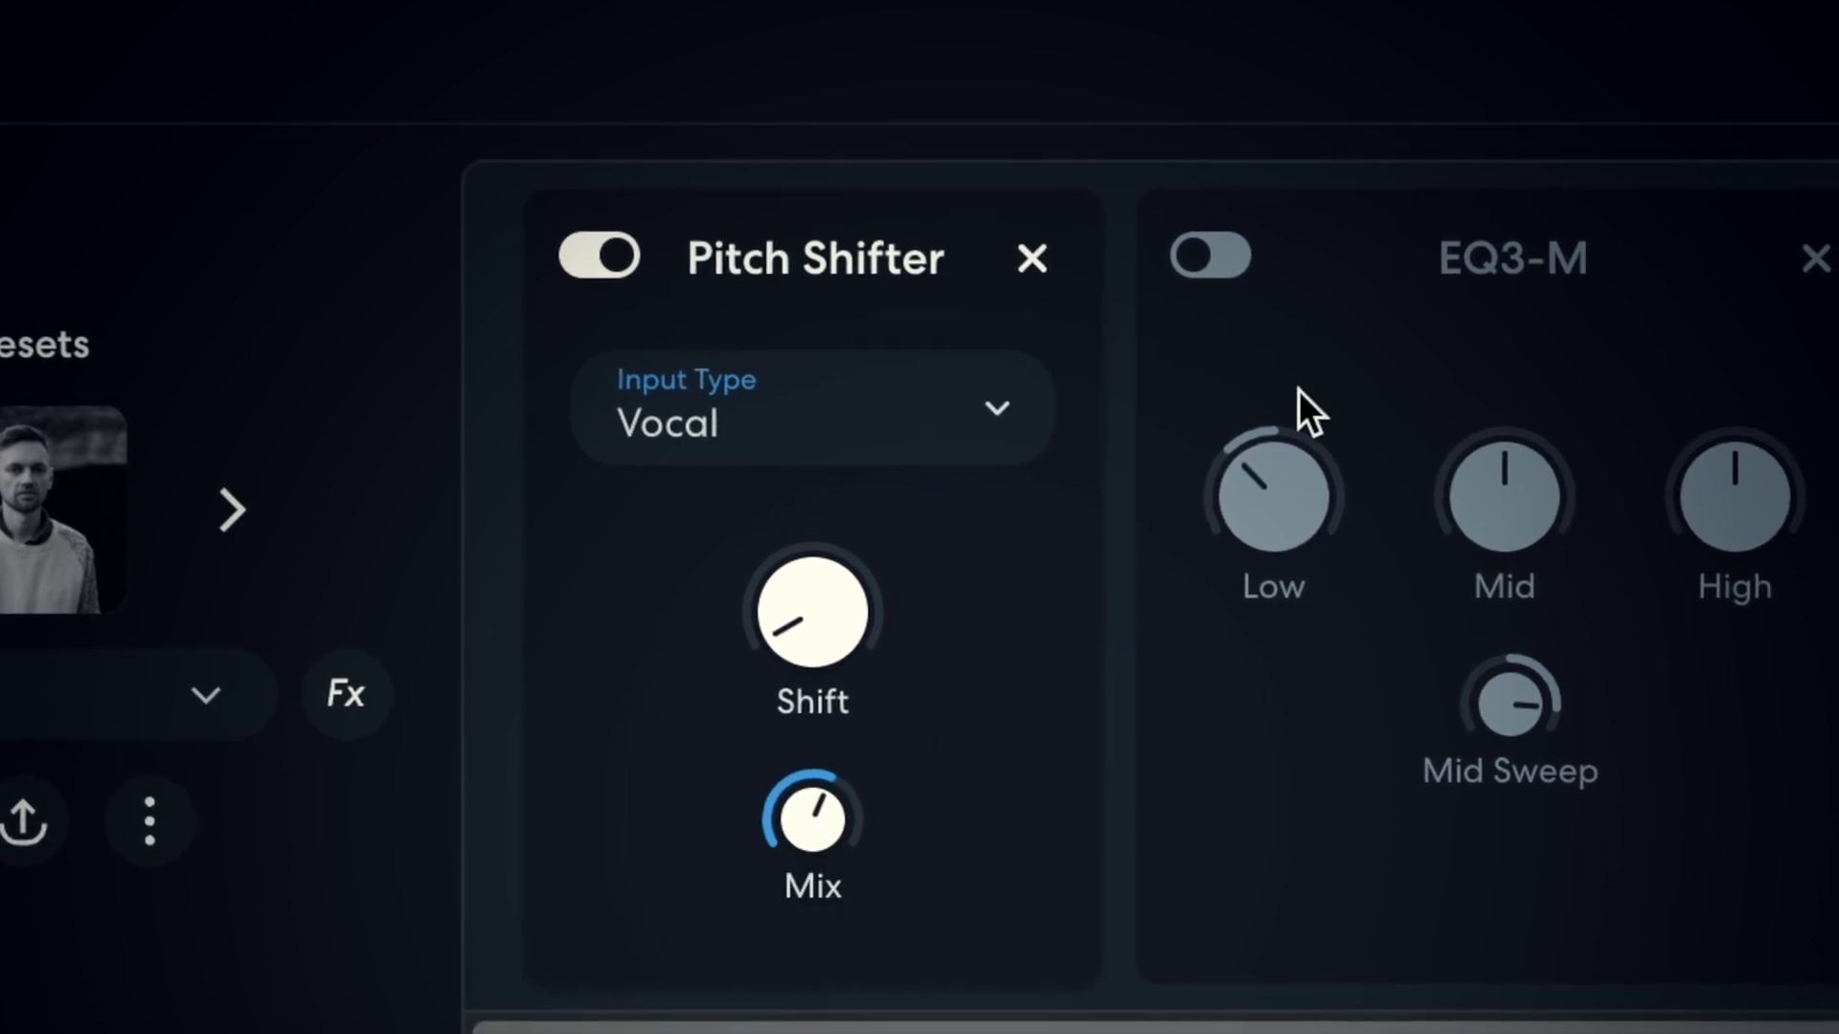
{"action": "left_click", "coordinate": [1210, 260]}
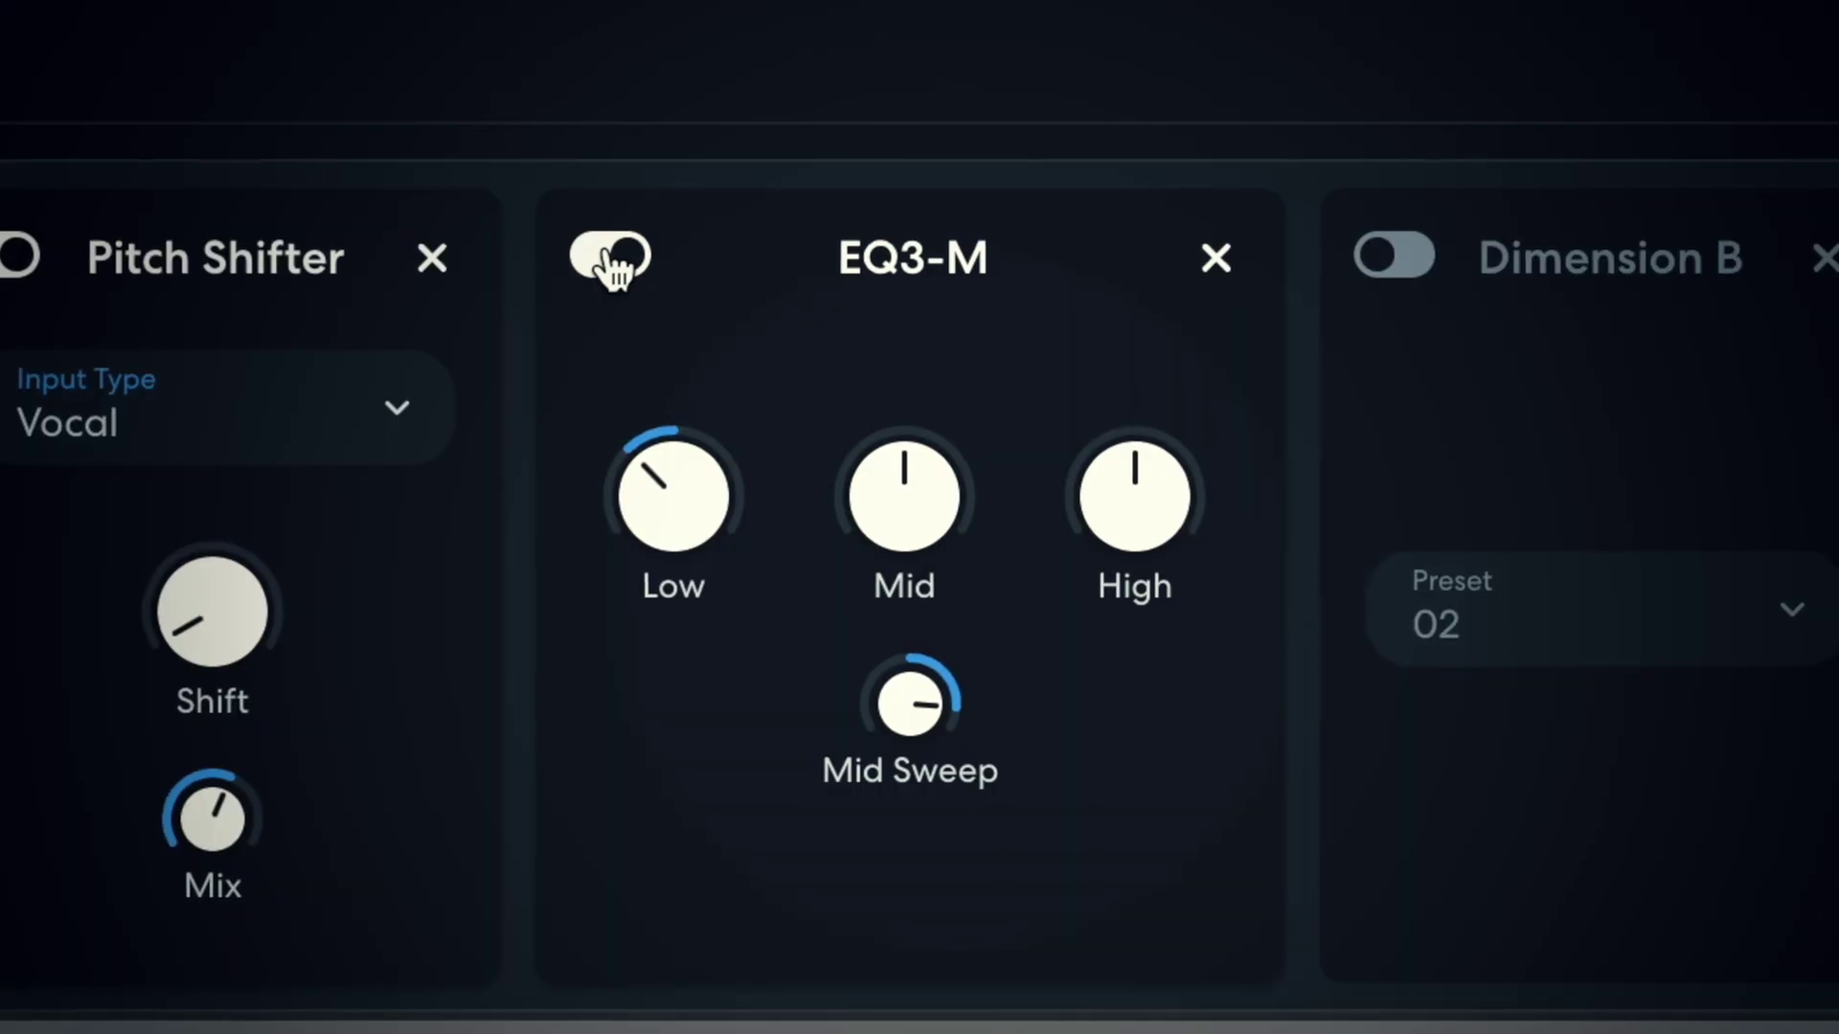
{"action": "left_click_drag", "start_coordinate": [468, 699], "coordinate": [382, 922]}
{"action": "left_click_drag", "start_coordinate": [503, 962], "coordinate": [488, 546]}
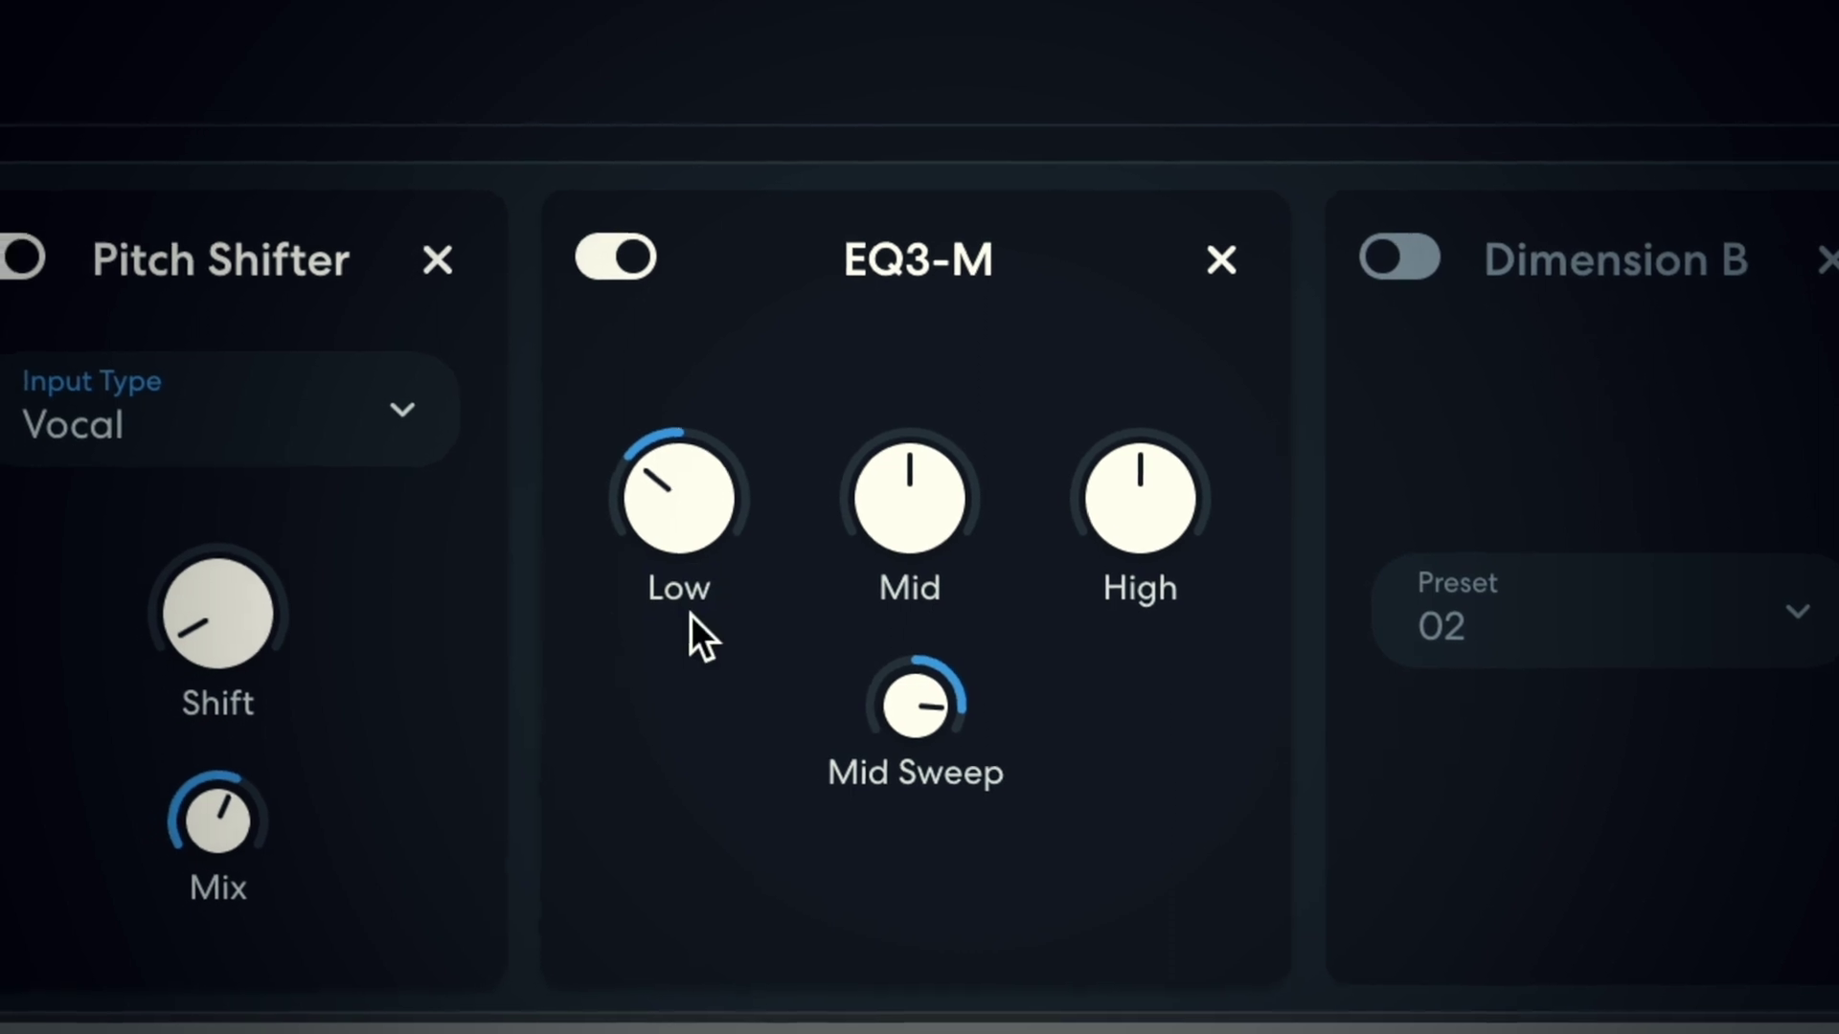
Step: Enable the Dimension B, VibeToo and Studio Reverb effects, trying out VibeToo's depth
{"action": "left_click", "coordinate": [1415, 264]}
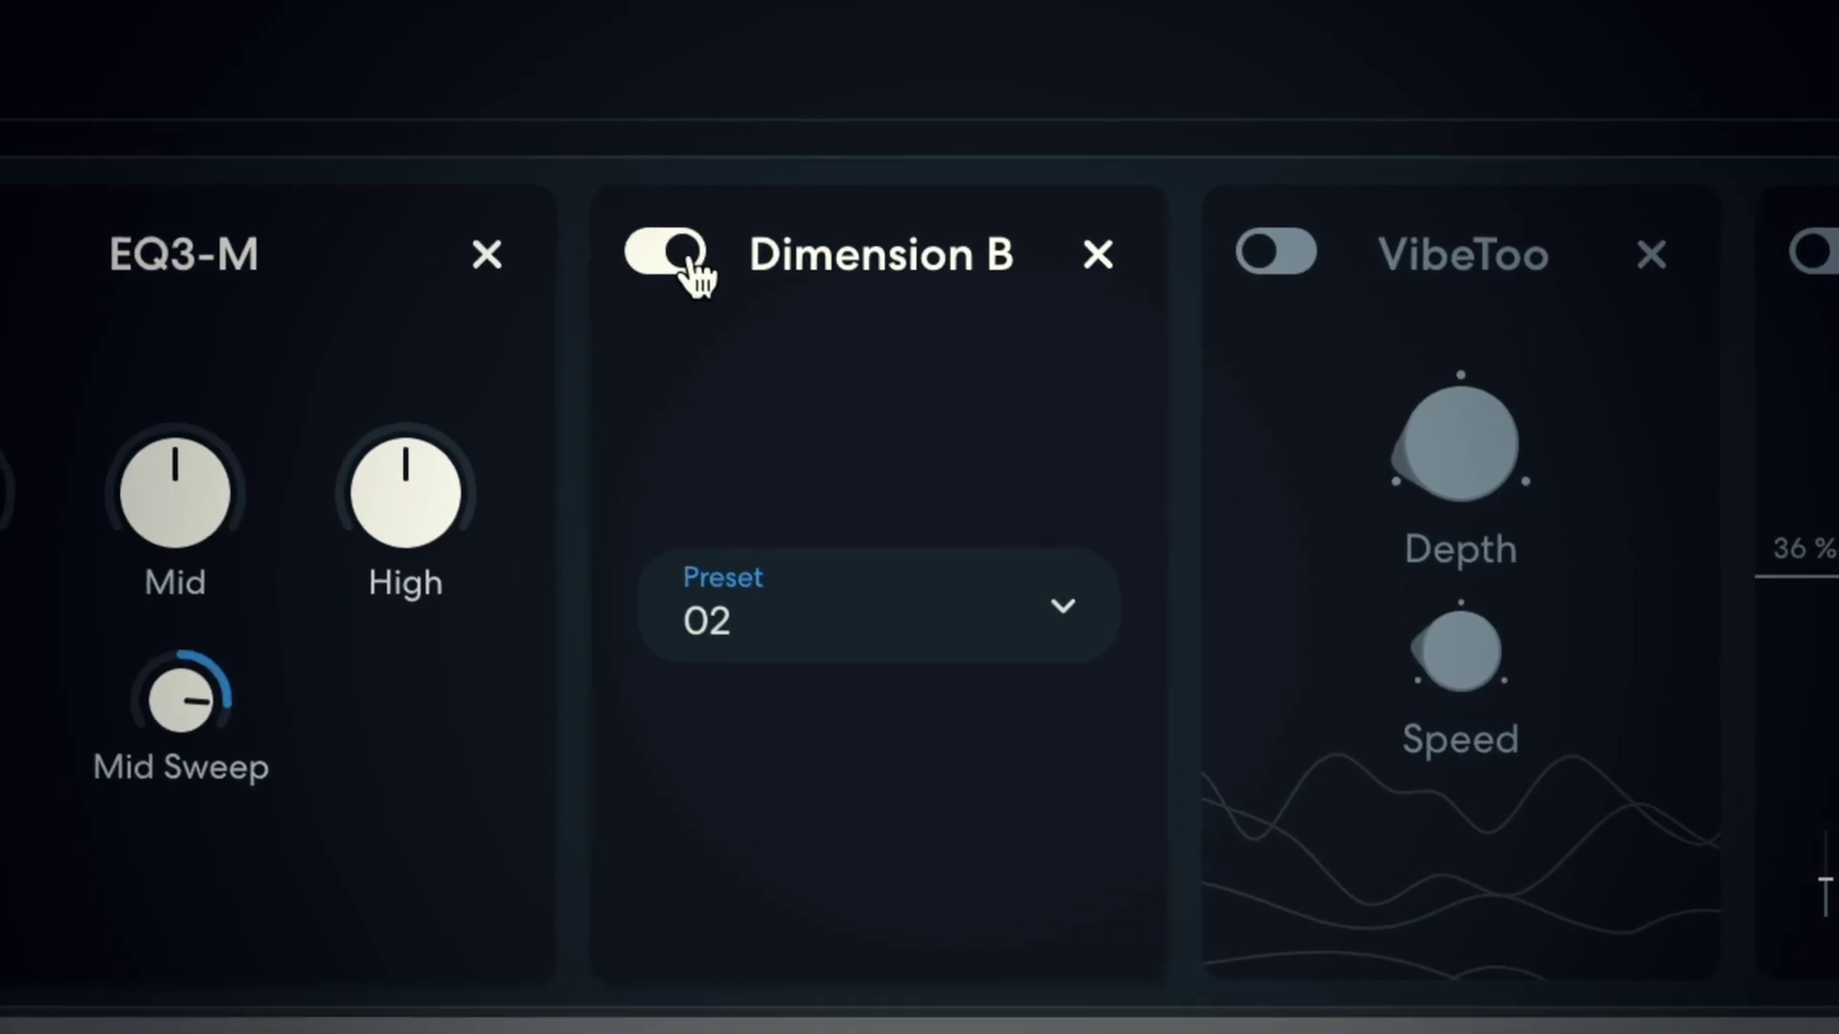
{"action": "left_click", "coordinate": [1281, 257]}
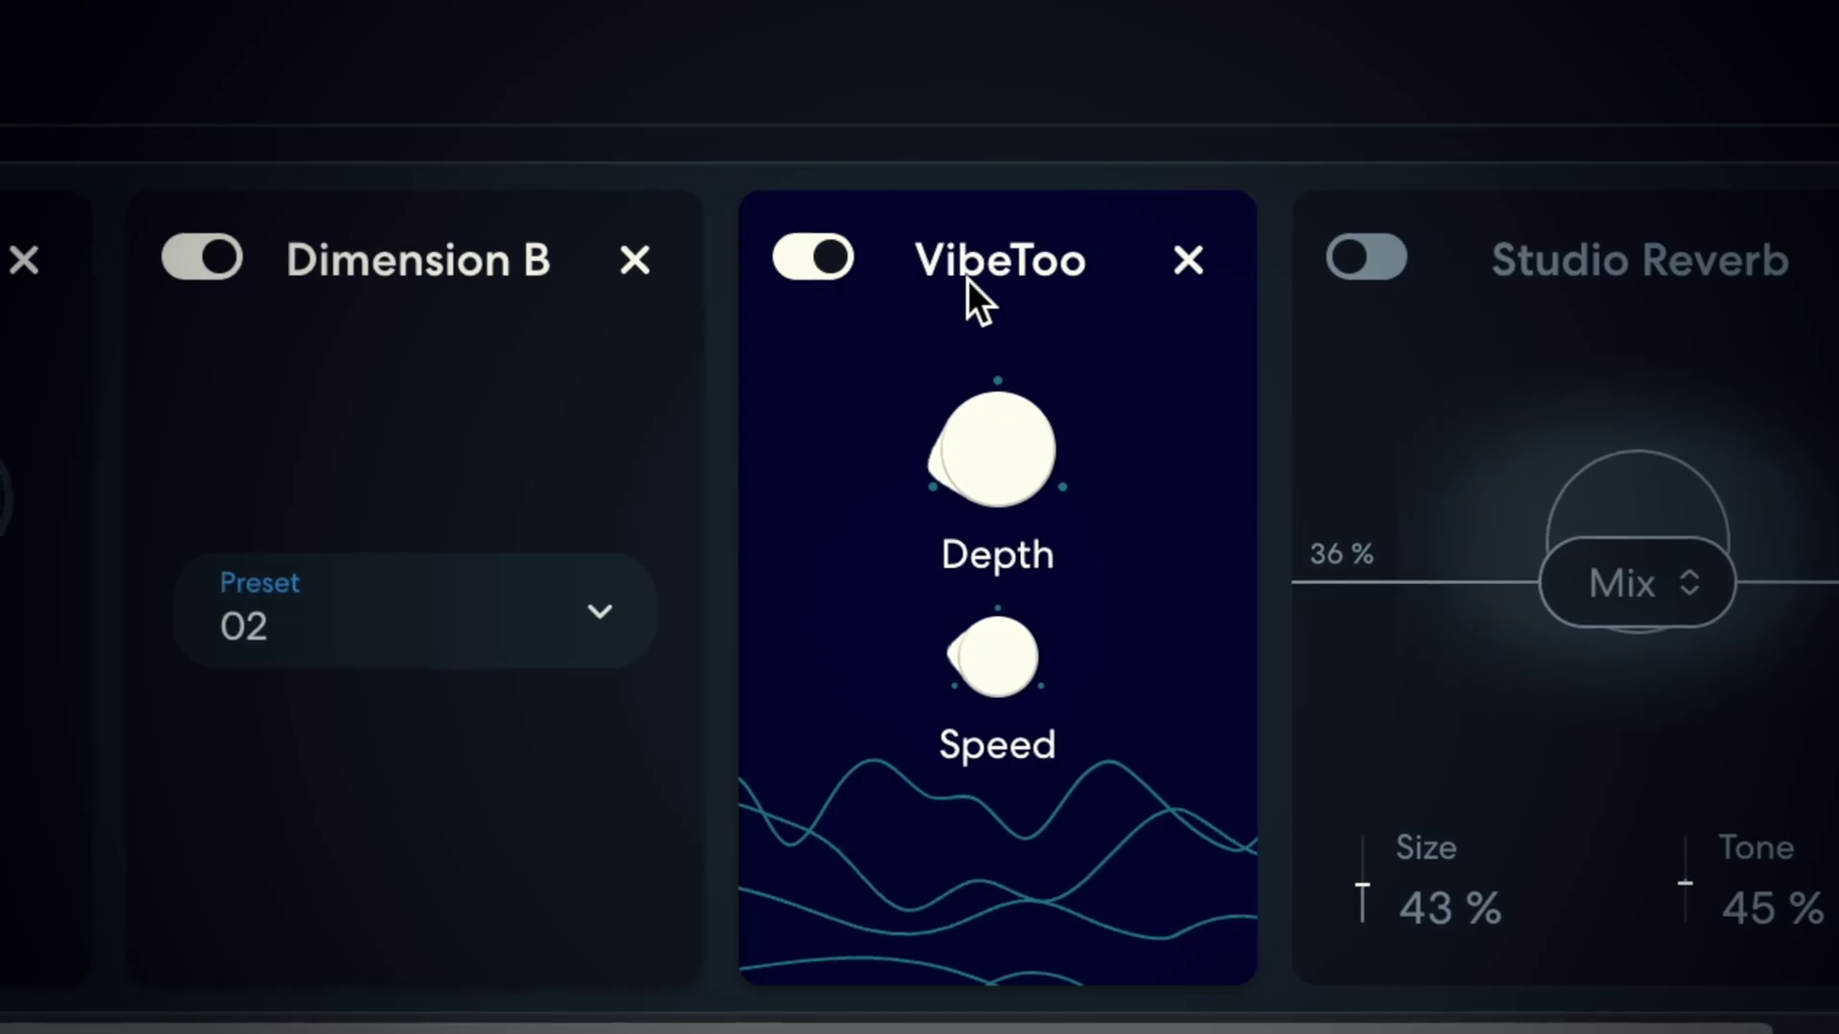
{"action": "left_click_drag", "start_coordinate": [1186, 657], "coordinate": [1185, 616]}
{"action": "left_click_drag", "start_coordinate": [984, 325], "coordinate": [997, 246]}
{"action": "left_click_drag", "start_coordinate": [993, 431], "coordinate": [1013, 502]}
{"action": "left_click", "coordinate": [1372, 263]}
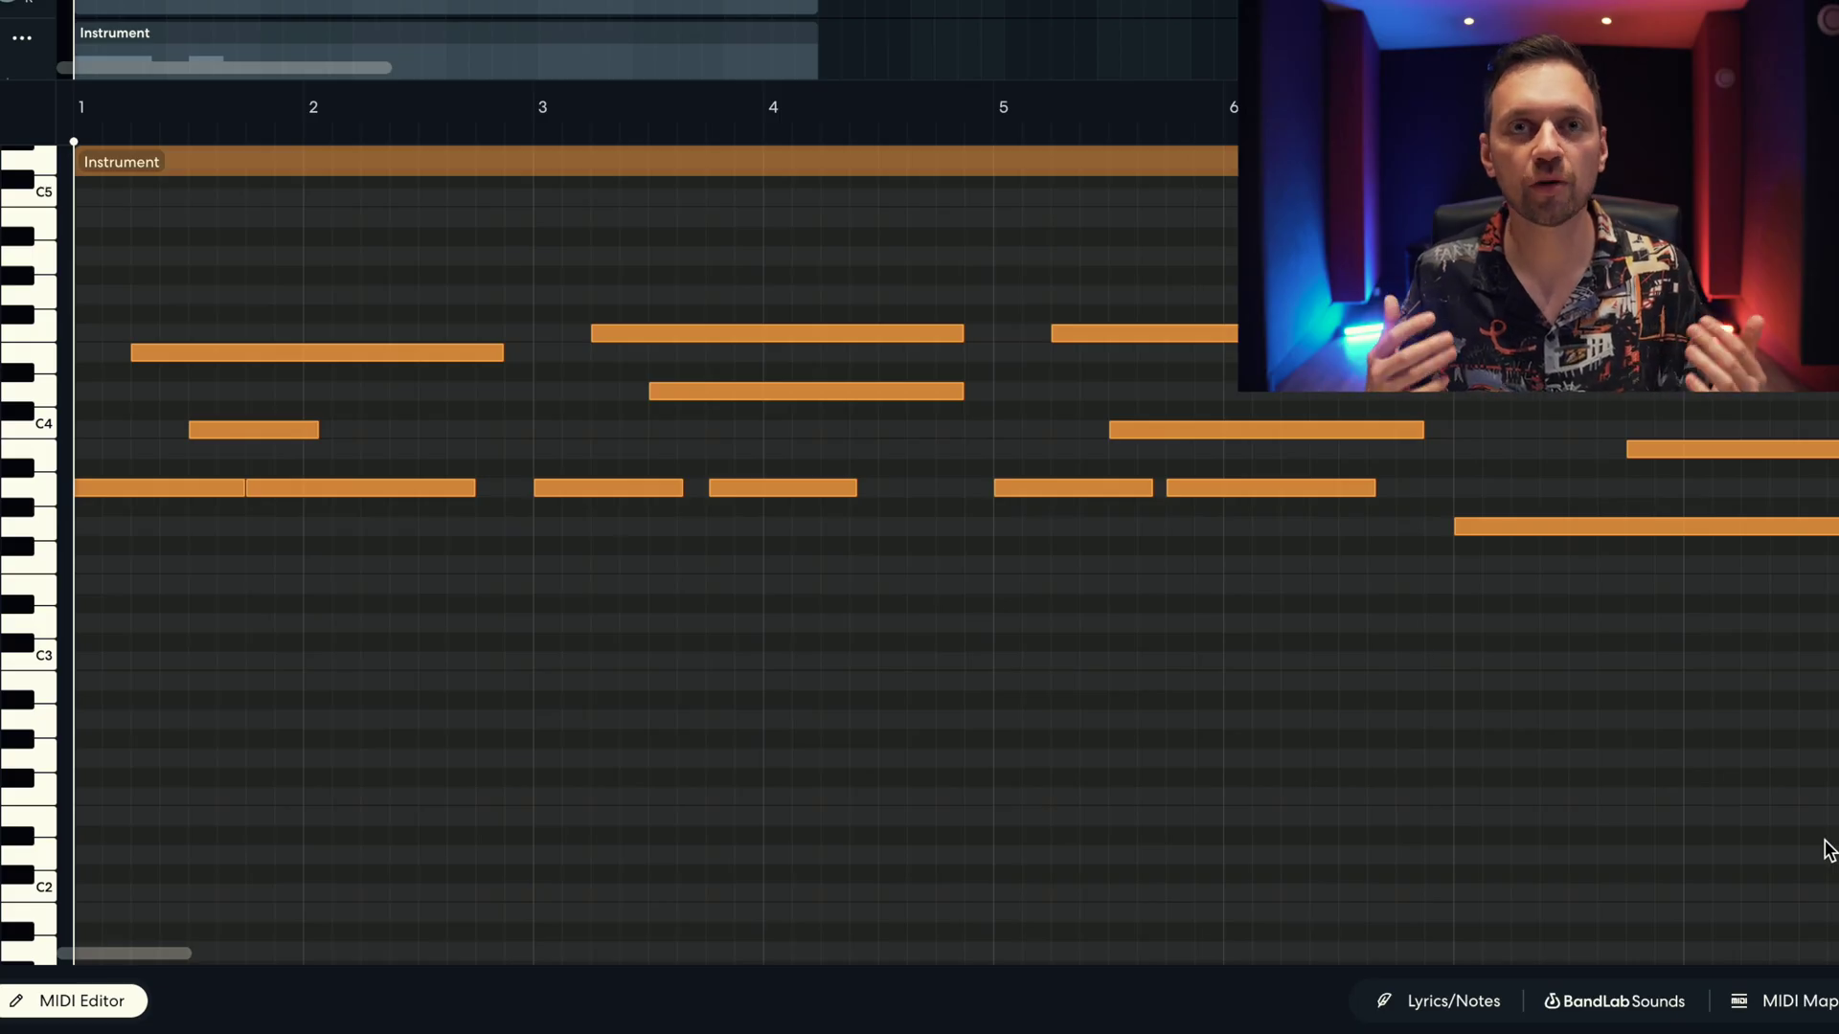
Step: Open the orange track's first chord region for note editing, delete its low bass notes and play it
{"action": "key", "text": "space"}
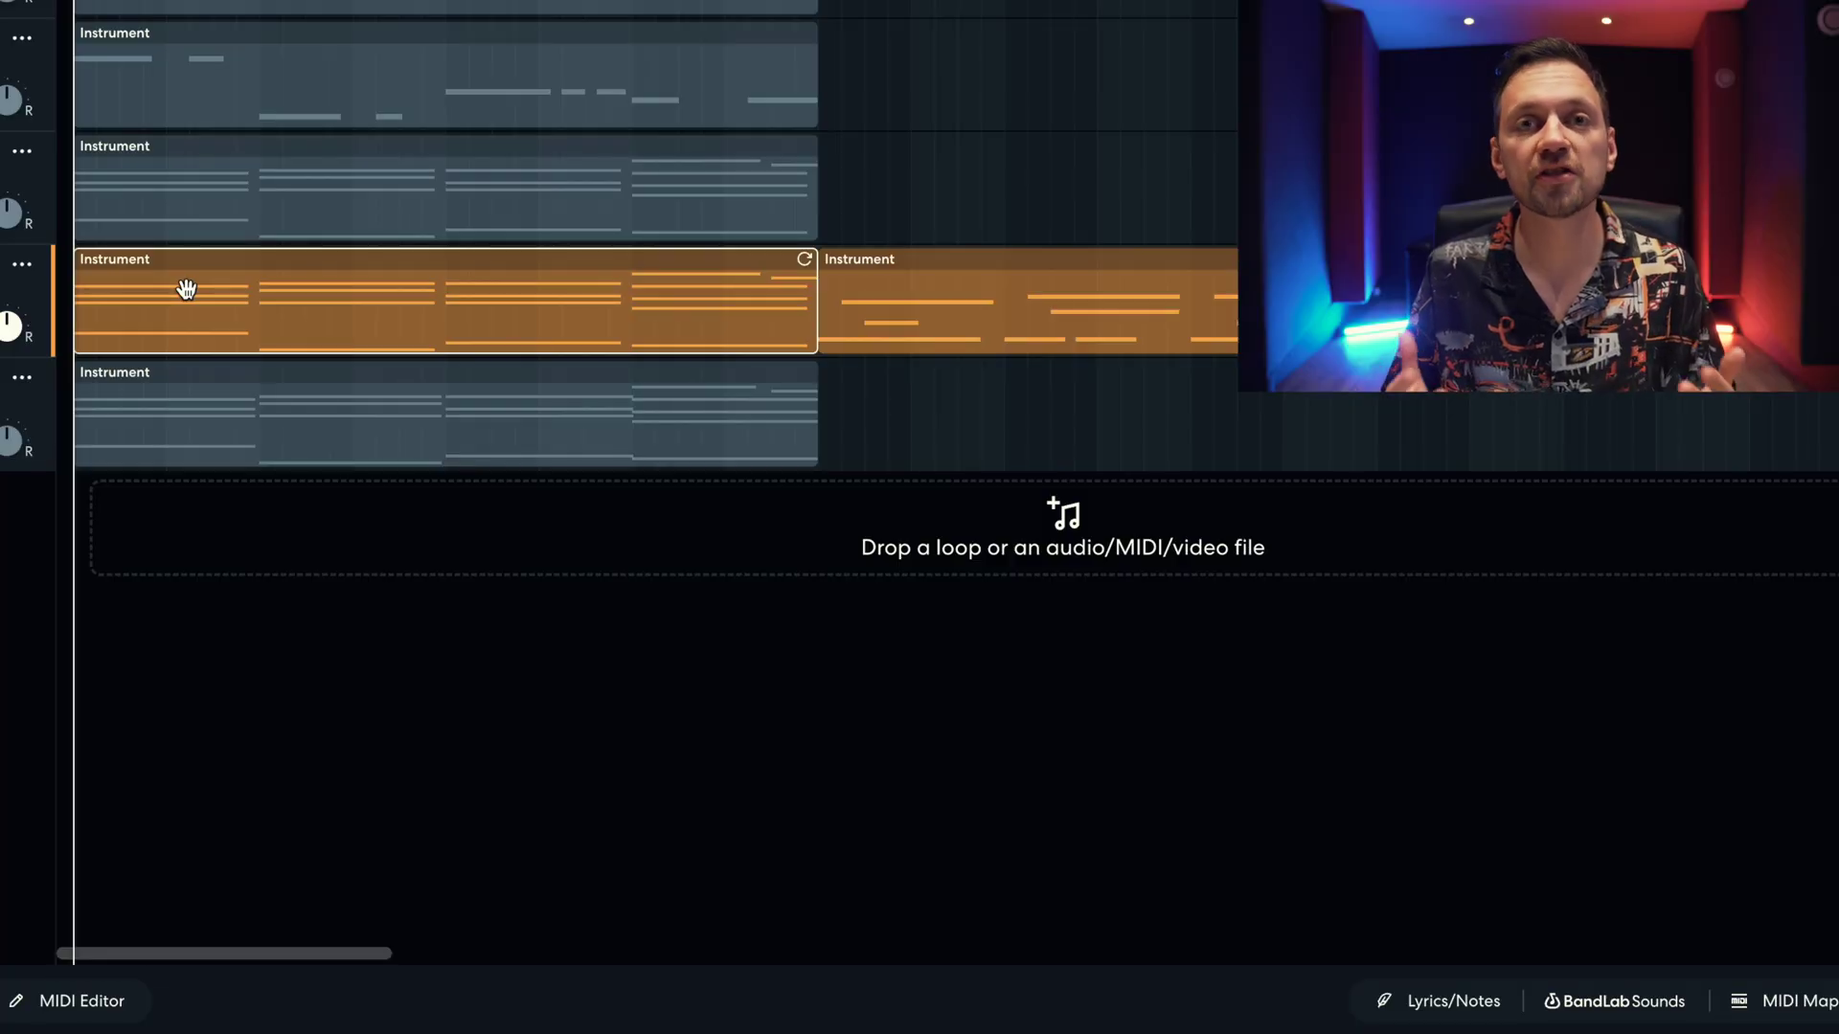
{"action": "double_click", "coordinate": [187, 289]}
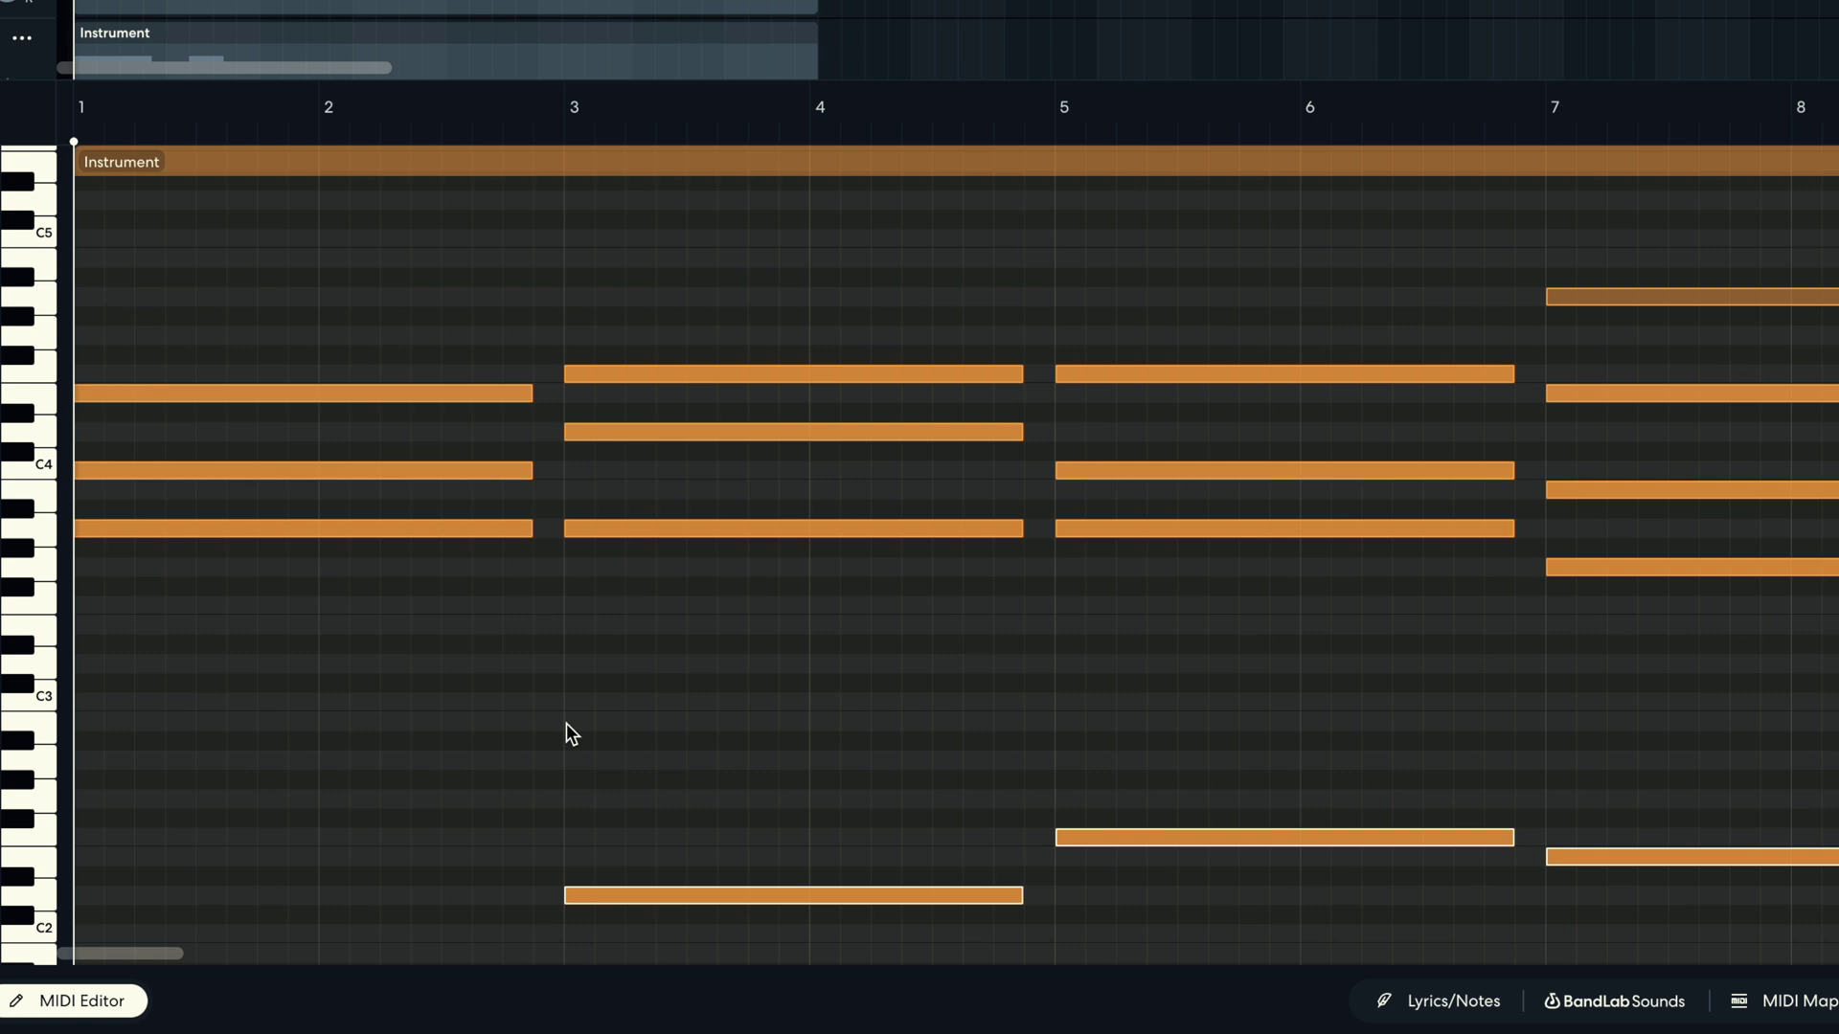
{"action": "key", "text": "Delete"}
{"action": "key", "text": "space"}
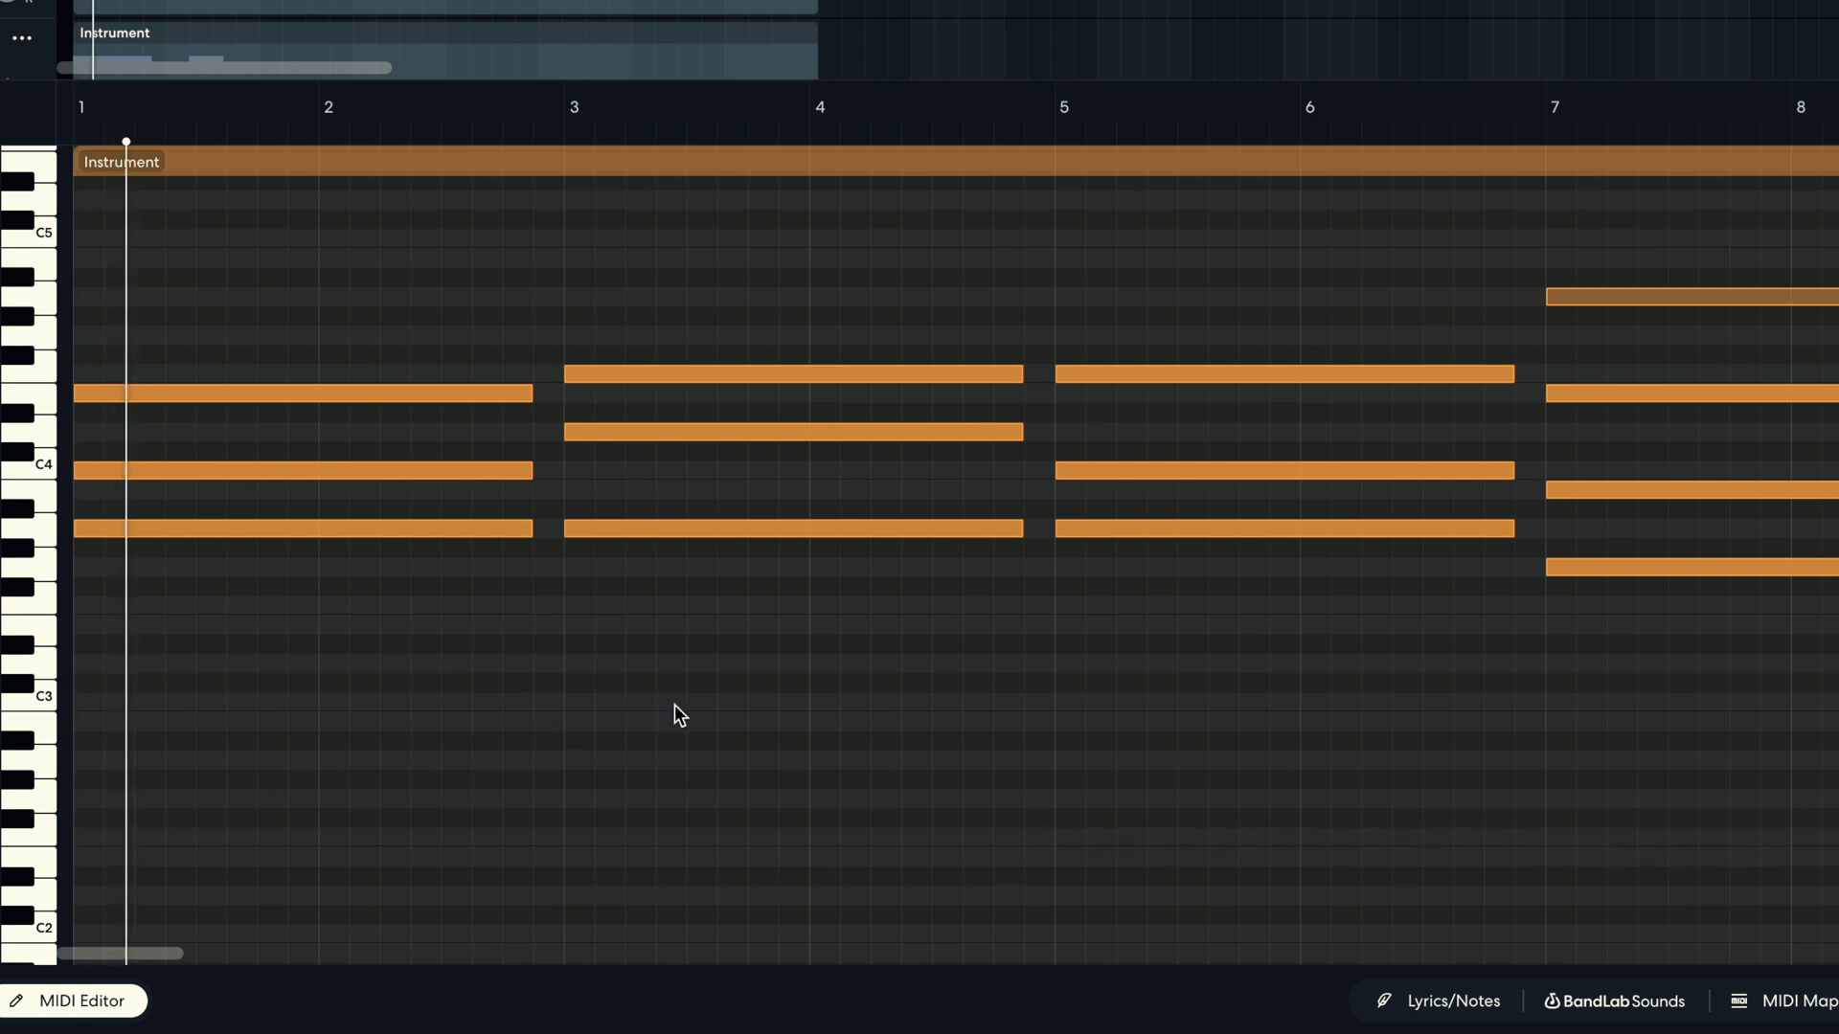
Step: Stagger the A minor chord at bar 1 by starting E4 one beat later and C4 two beats later
{"action": "left_click", "coordinate": [118, 528]}
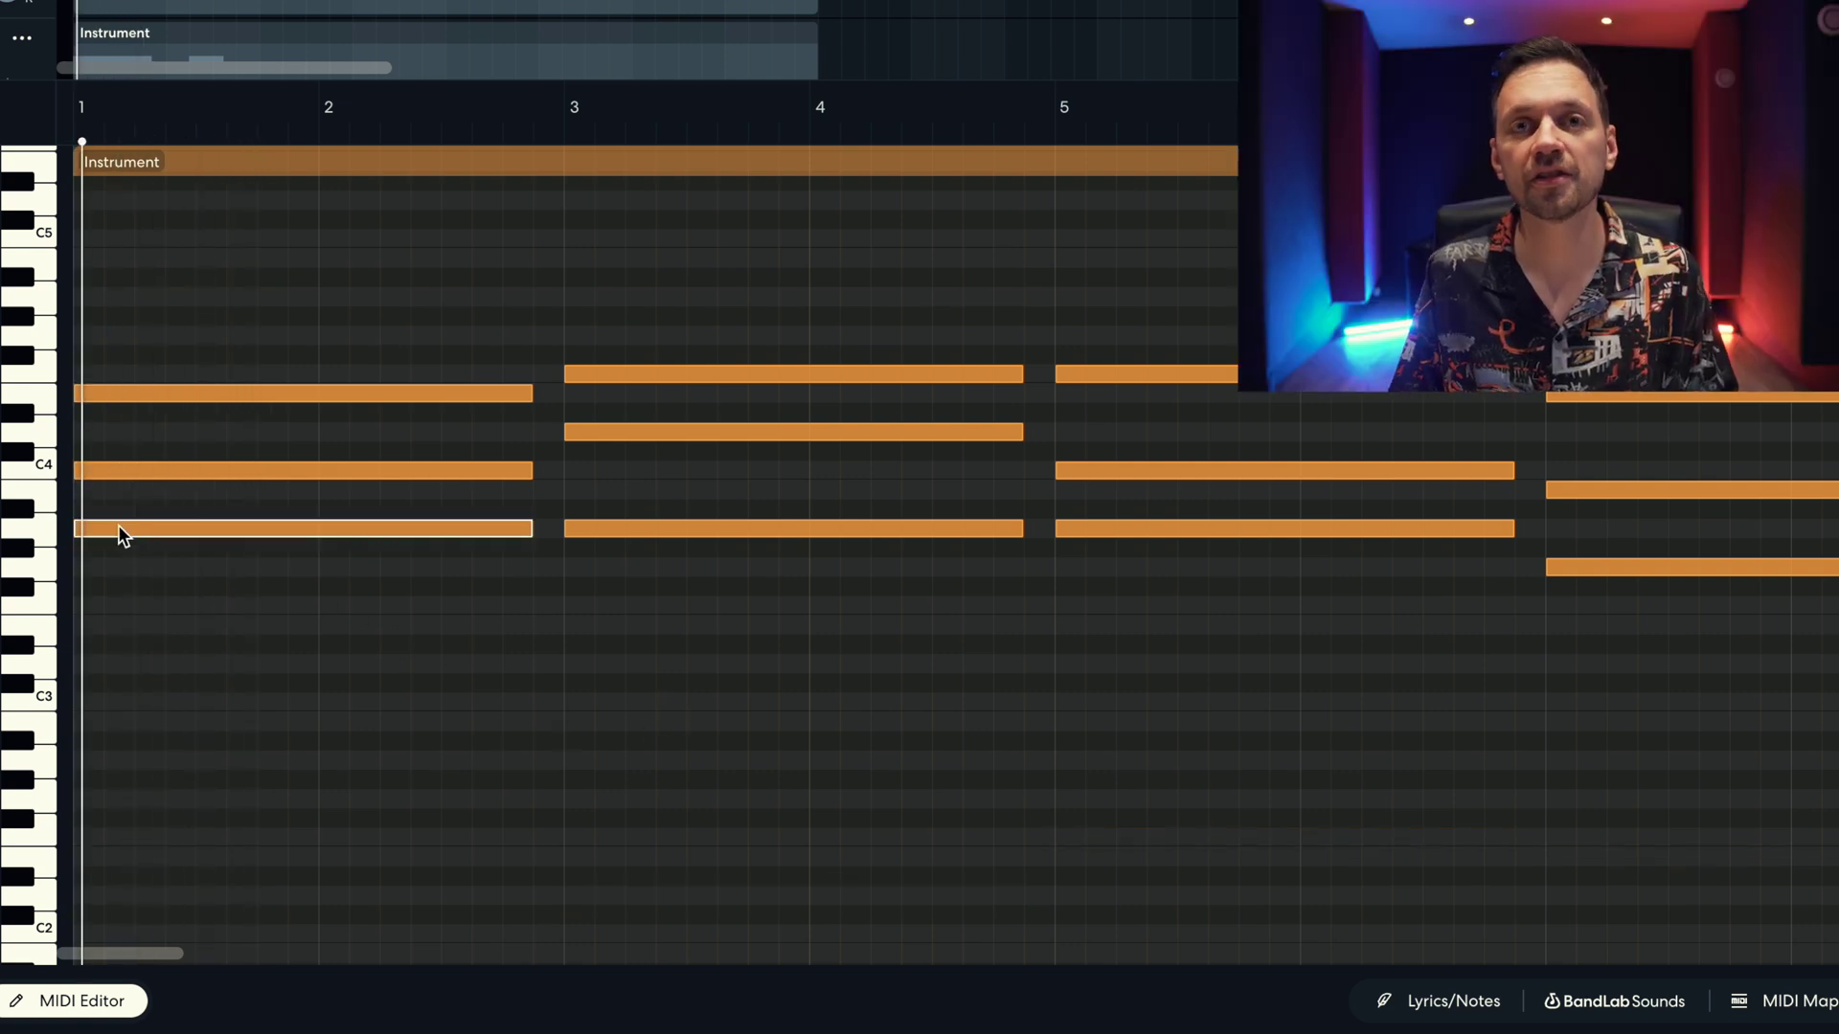
{"action": "left_click", "coordinate": [170, 394]}
{"action": "left_click", "coordinate": [172, 532]}
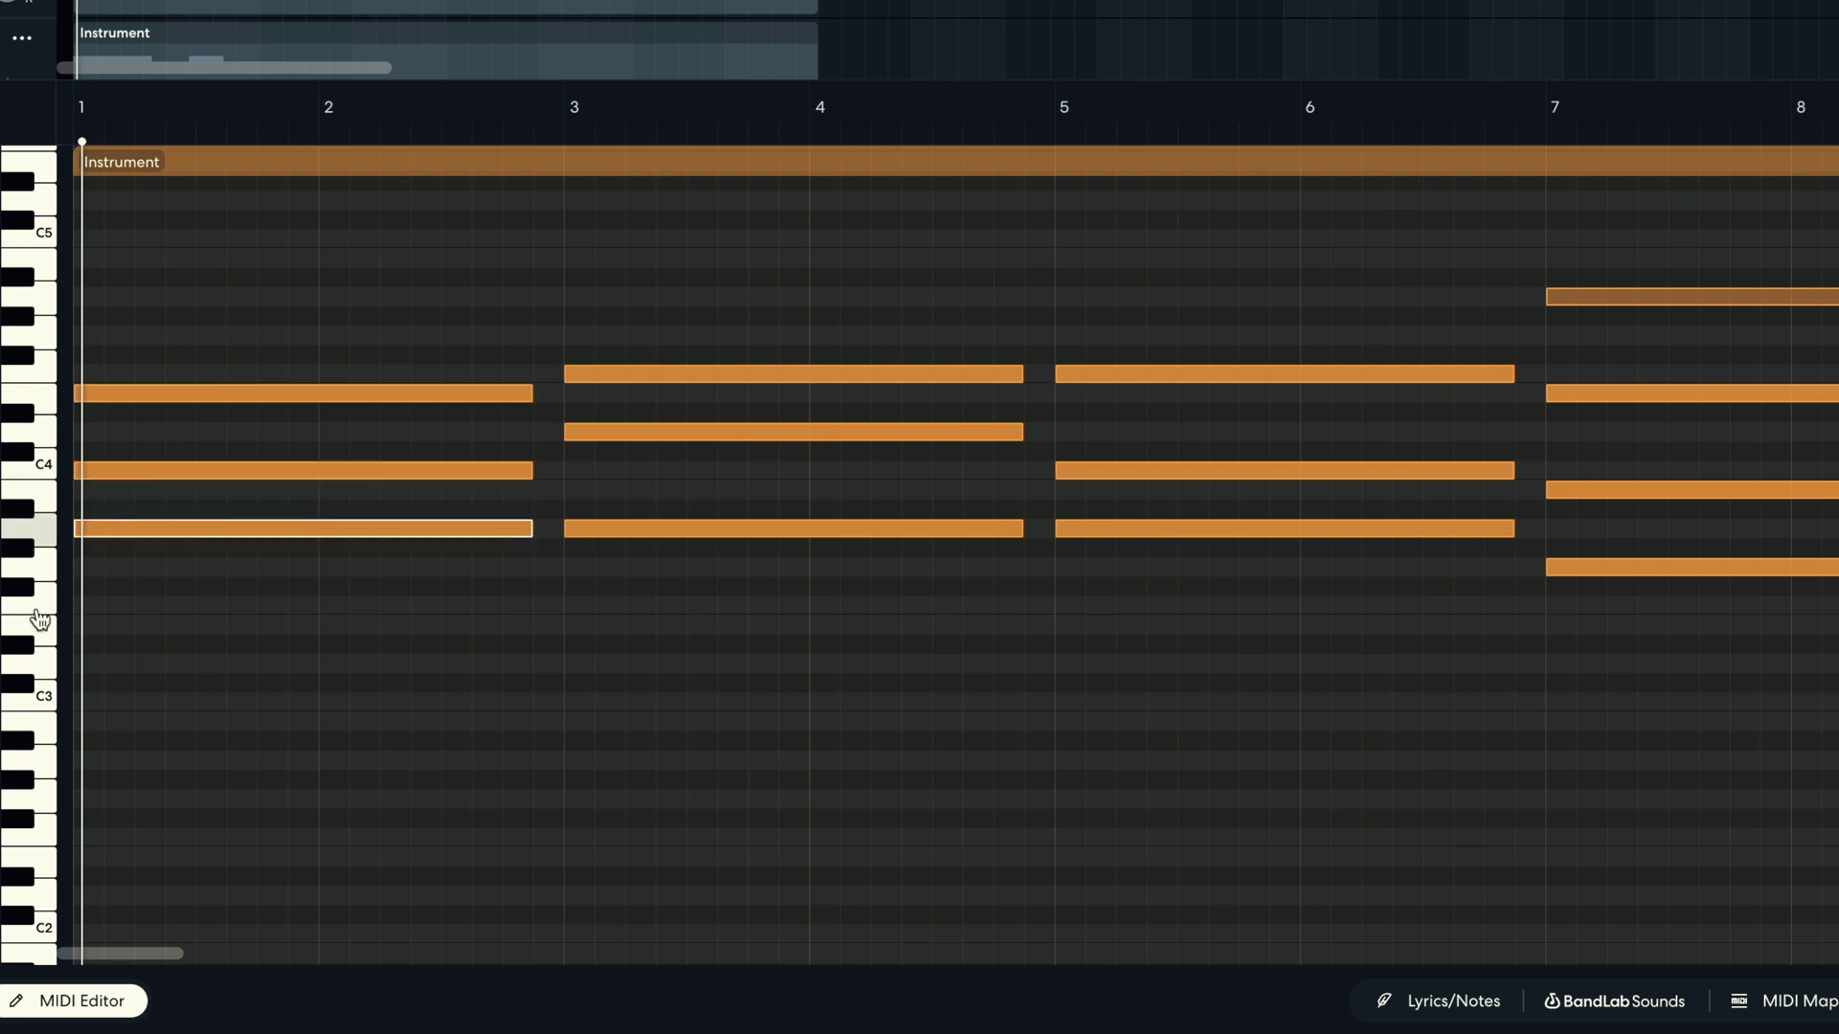
{"action": "left_click", "coordinate": [76, 471]}
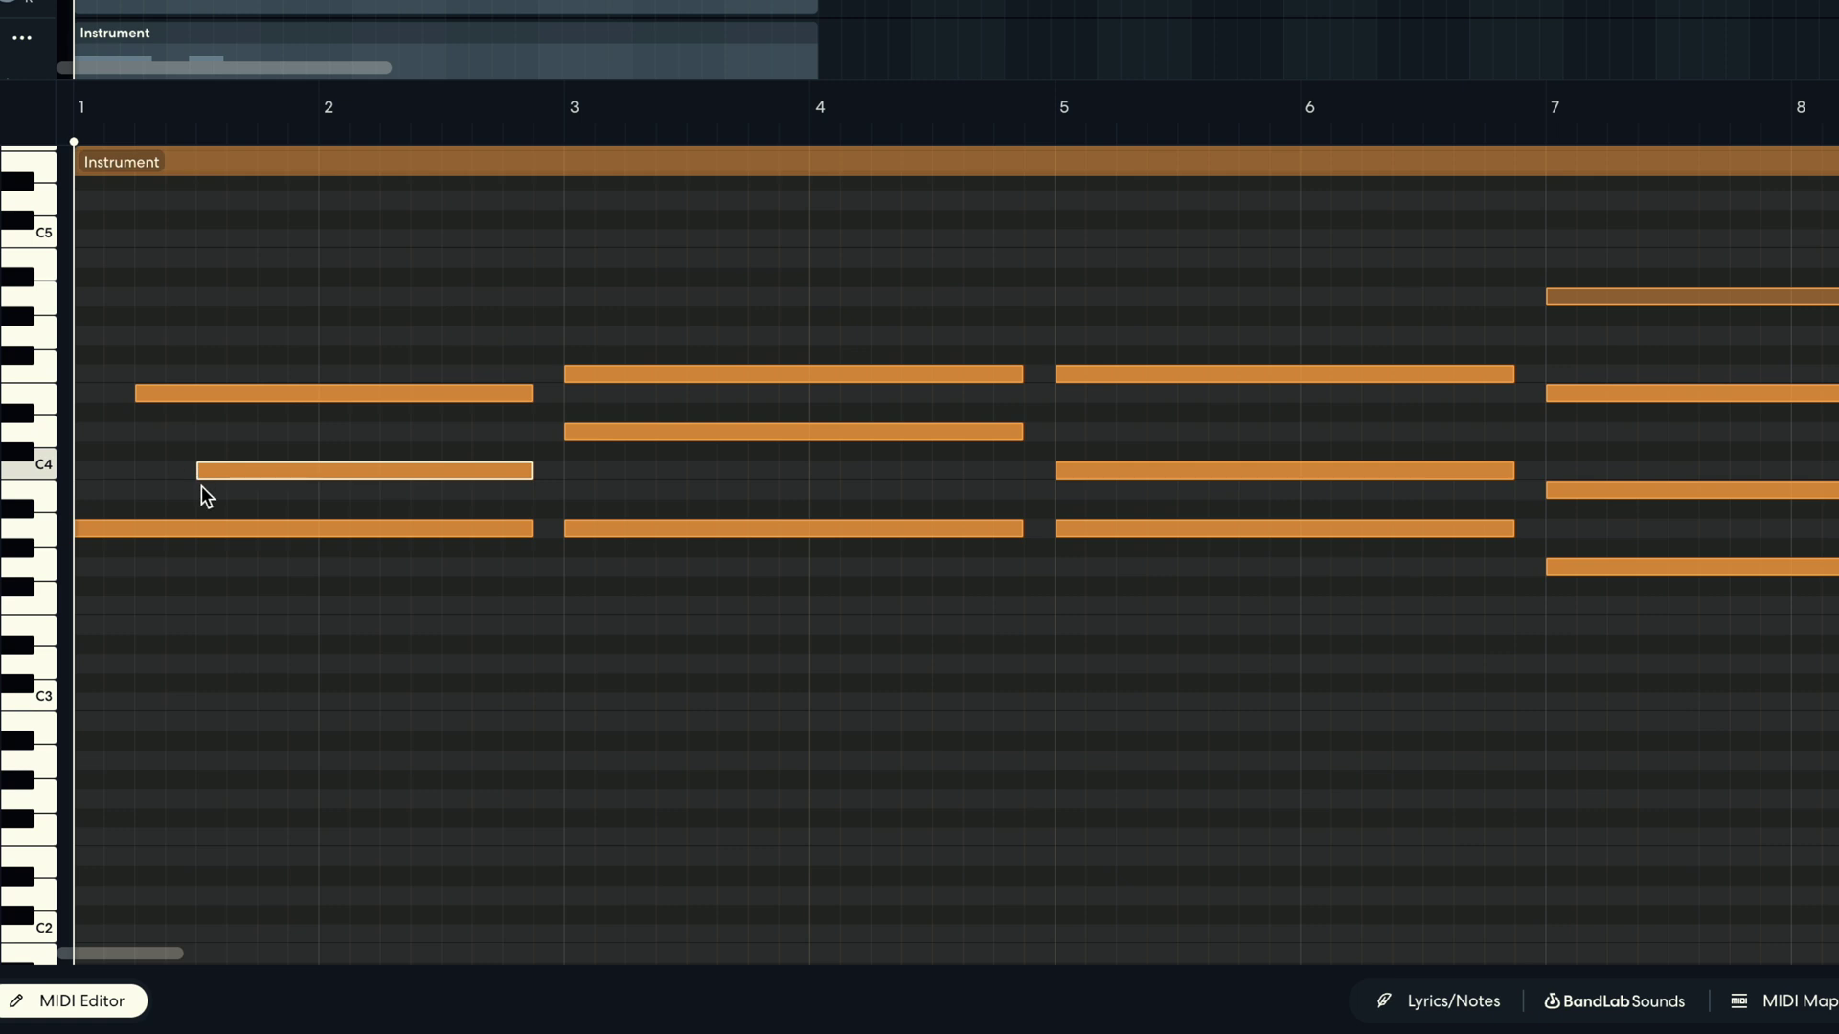
Step: Shorten A3 at bar 1 to half a bar, repeat it on beat 4, and play the pattern
{"action": "left_click_drag", "start_coordinate": [533, 529], "coordinate": [267, 529]}
{"action": "left_click", "coordinate": [254, 529]}
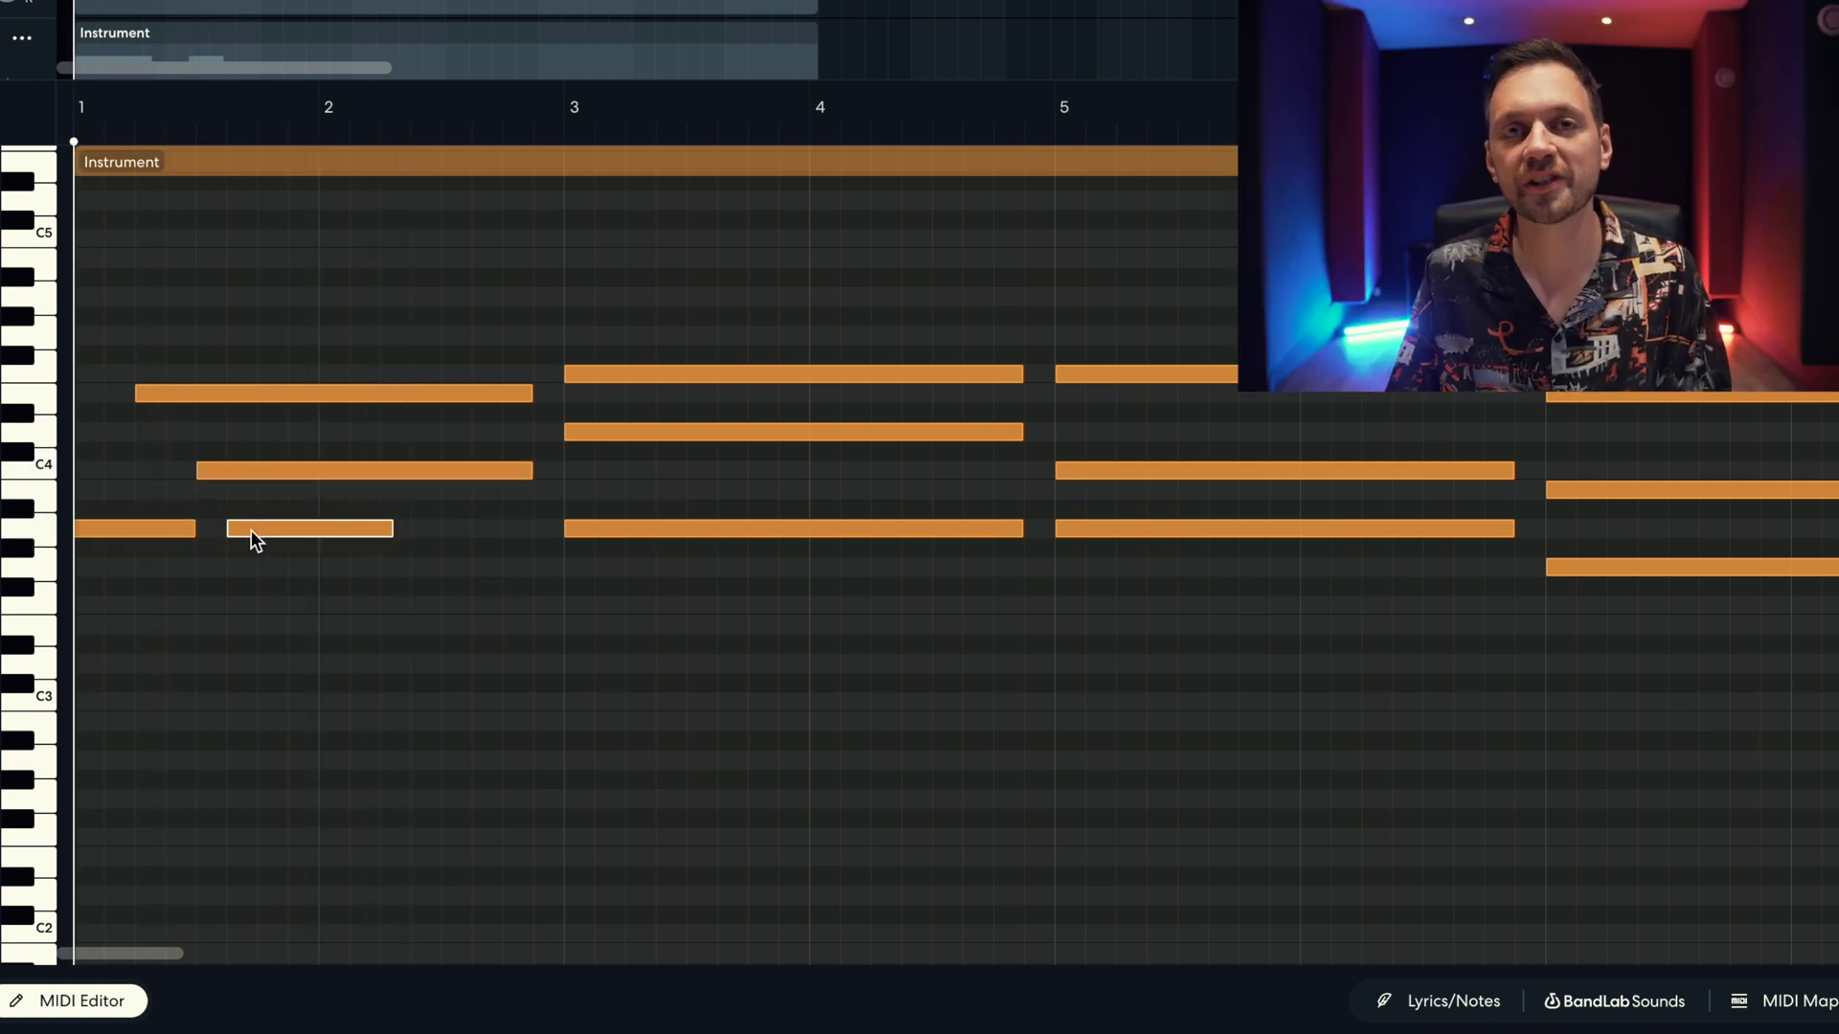
{"action": "key", "text": "space"}
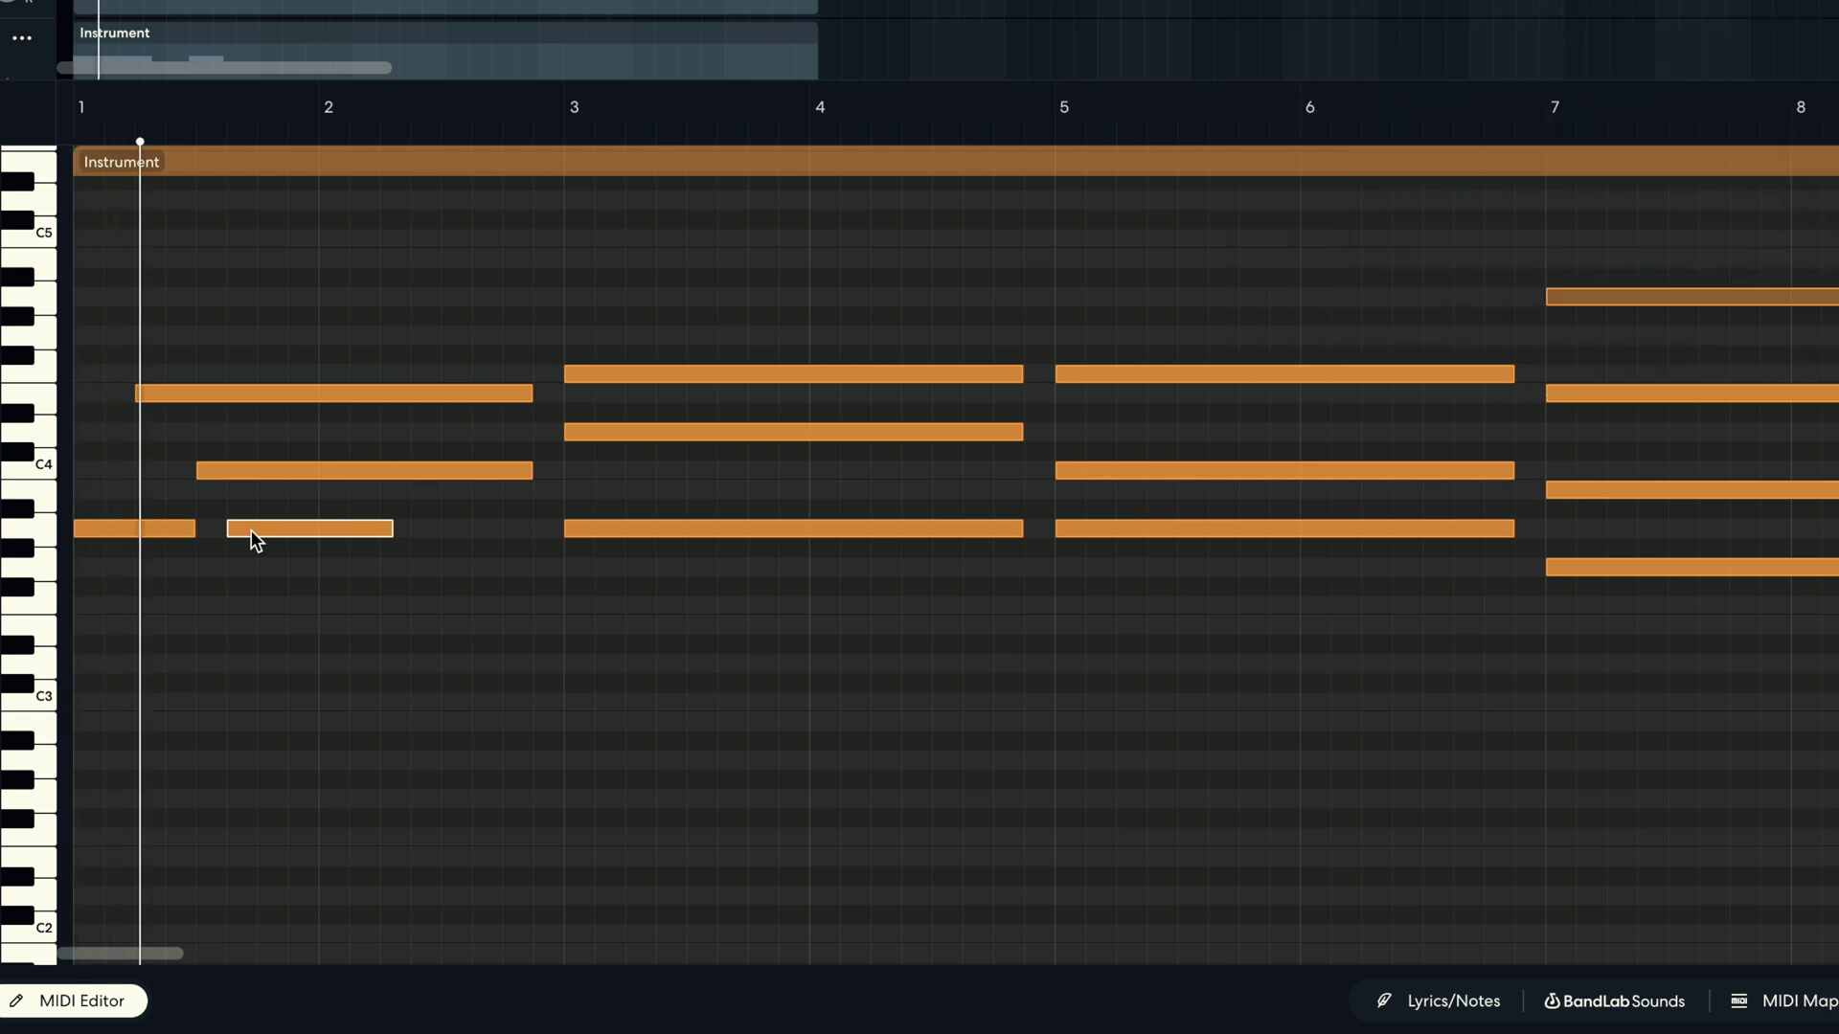
{"action": "key", "text": "space"}
{"action": "left_click_drag", "start_coordinate": [251, 530], "coordinate": [284, 530]}
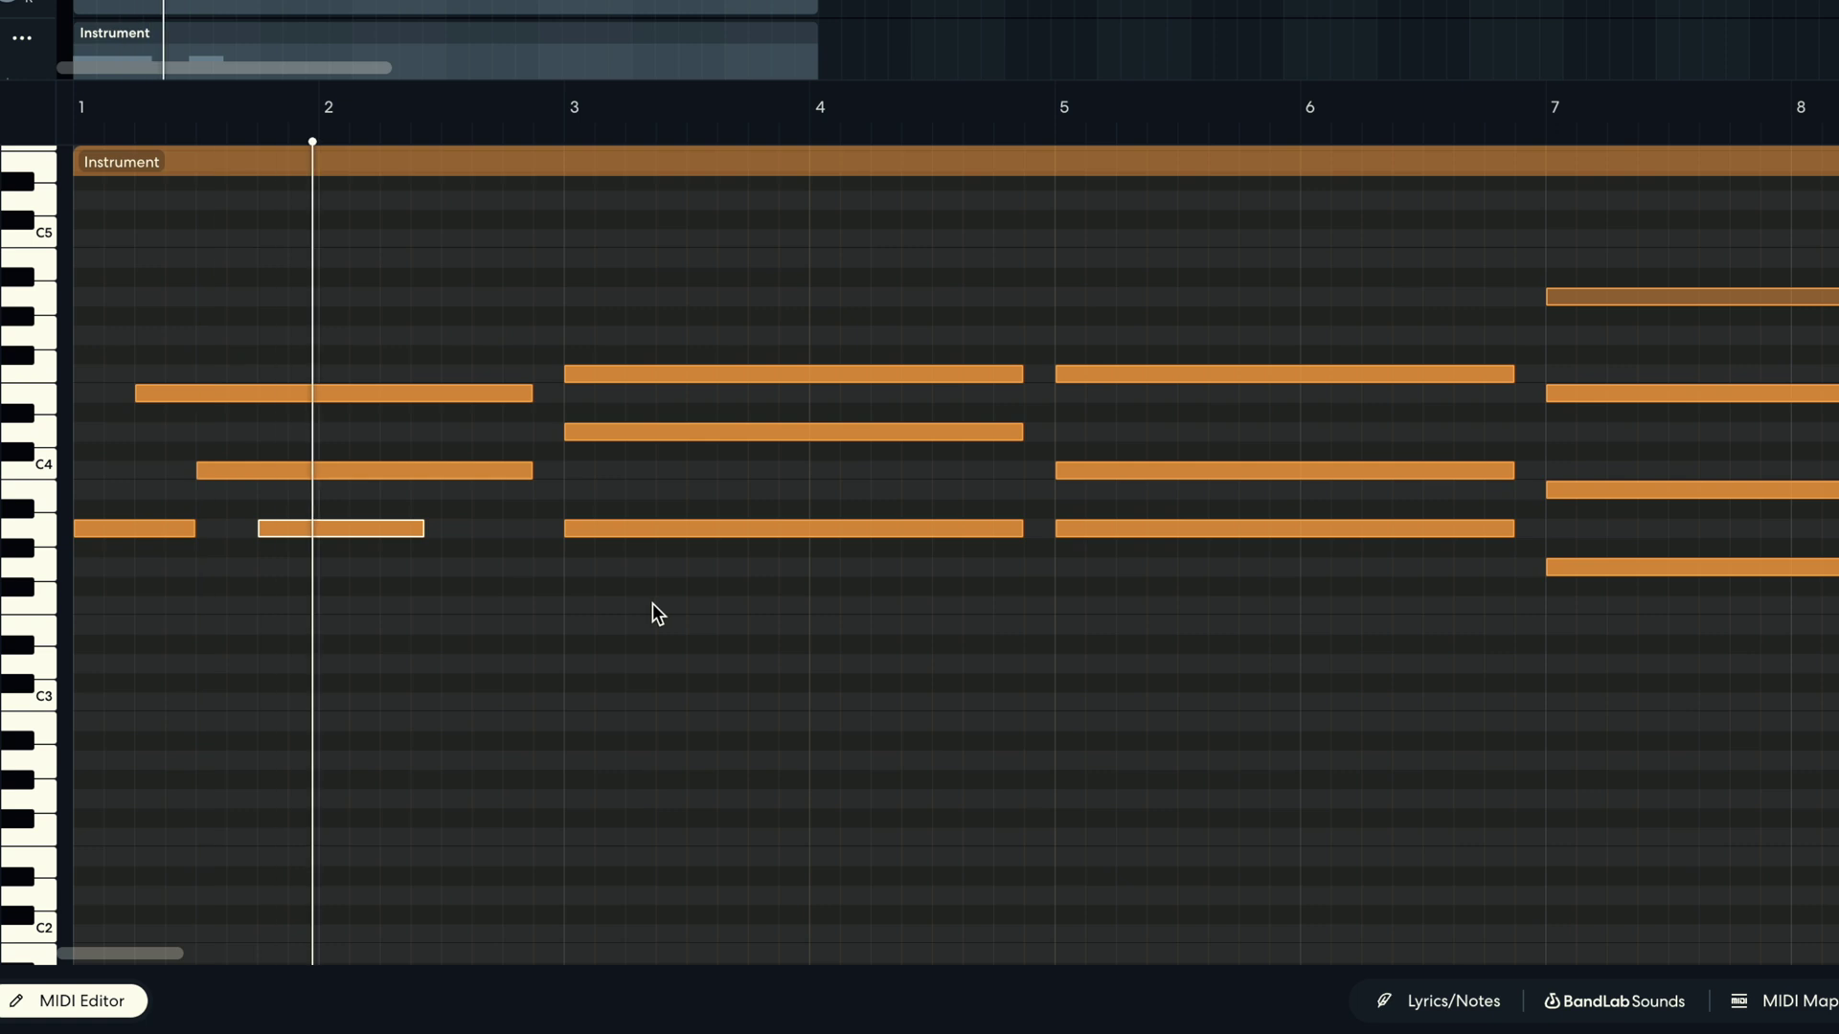
{"action": "key", "text": "space"}
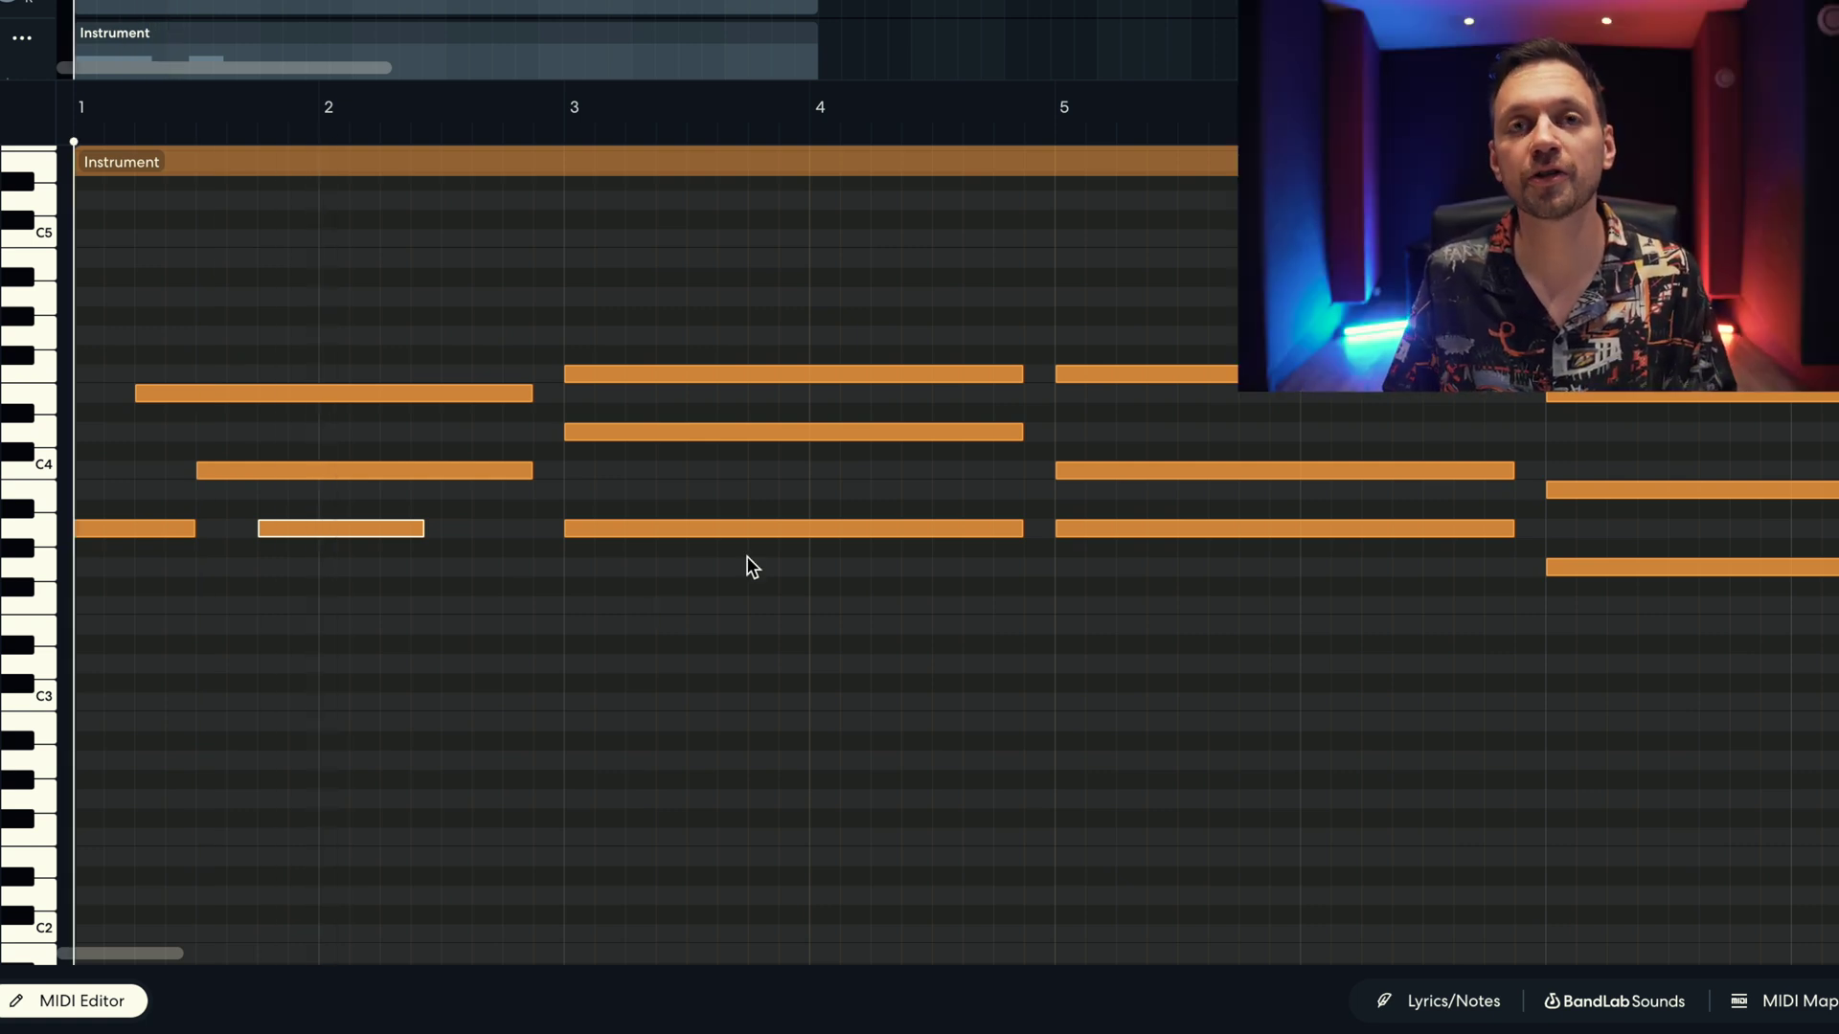
Step: In the D minor chord, start F4 one beat and D4 two beats later, and shorten A3 to half a bar with a repeat after it
{"action": "left_click_drag", "start_coordinate": [566, 432], "coordinate": [664, 432]}
{"action": "left_click_drag", "start_coordinate": [567, 373], "coordinate": [625, 373]}
{"action": "left_click_drag", "start_coordinate": [1021, 529], "coordinate": [686, 529]}
{"action": "left_click", "coordinate": [737, 528]}
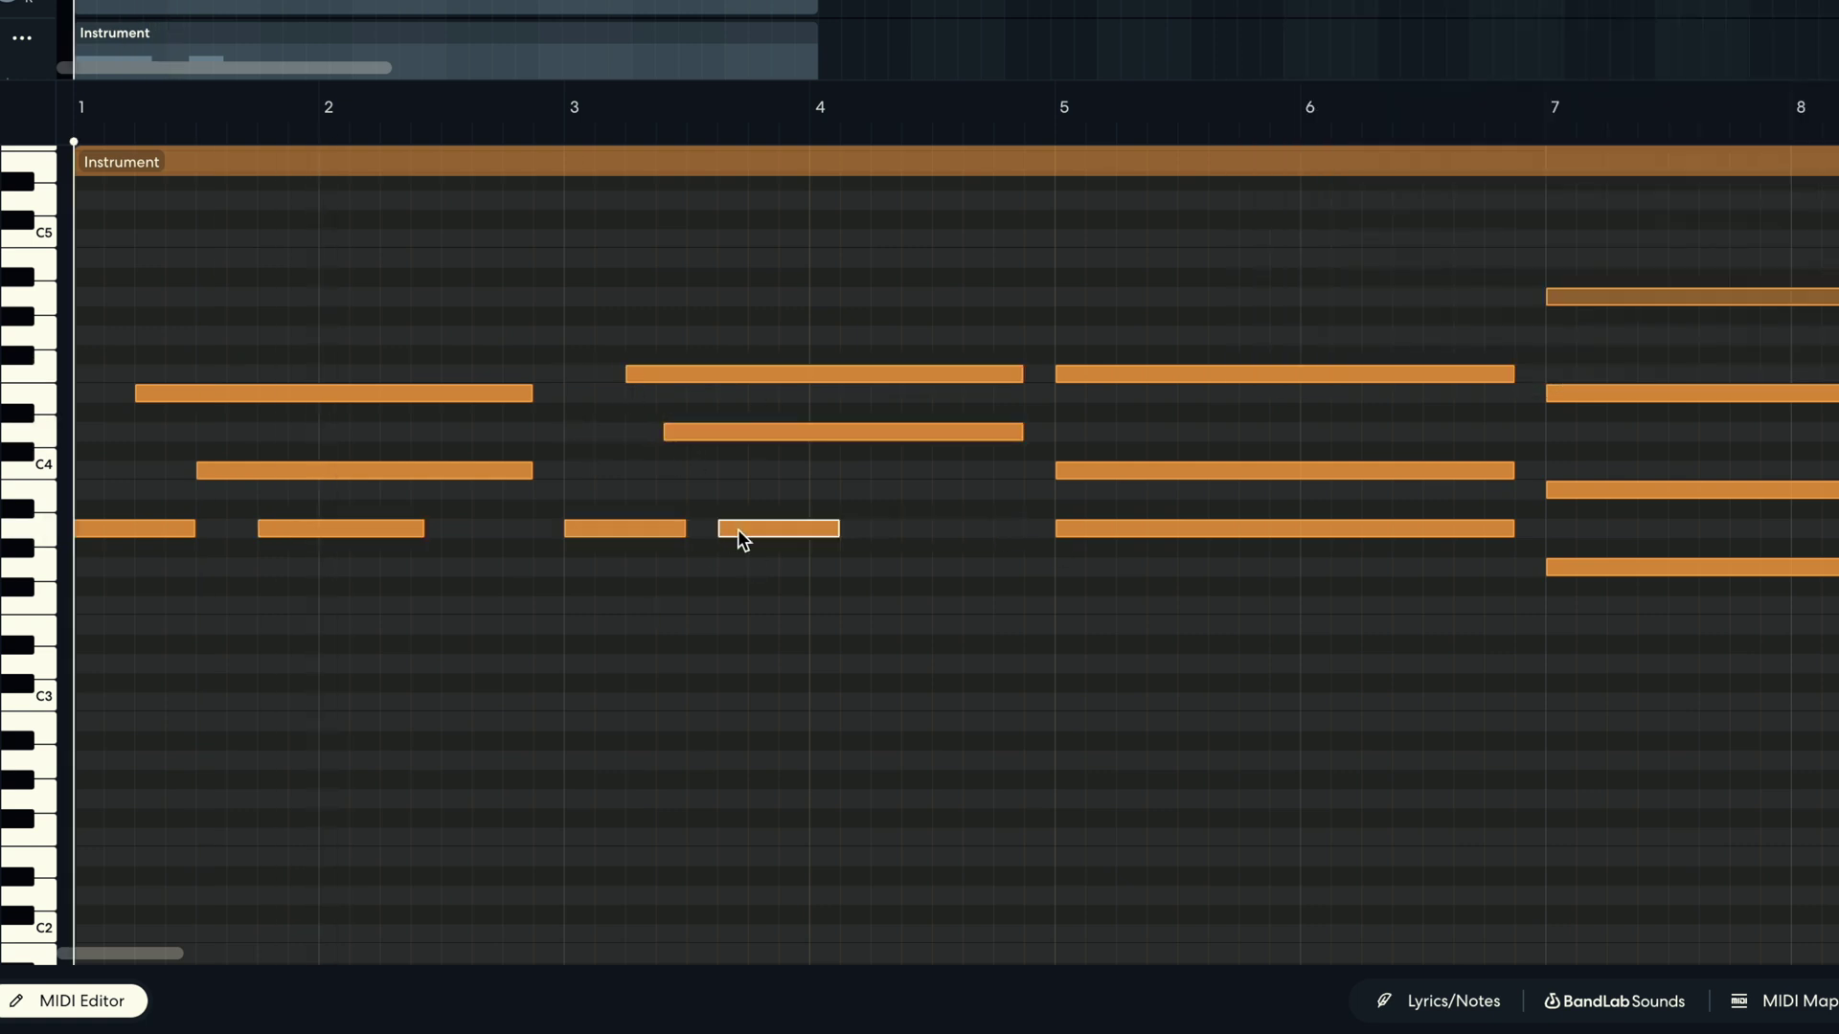
{"action": "left_click_drag", "start_coordinate": [674, 436], "coordinate": [697, 433]}
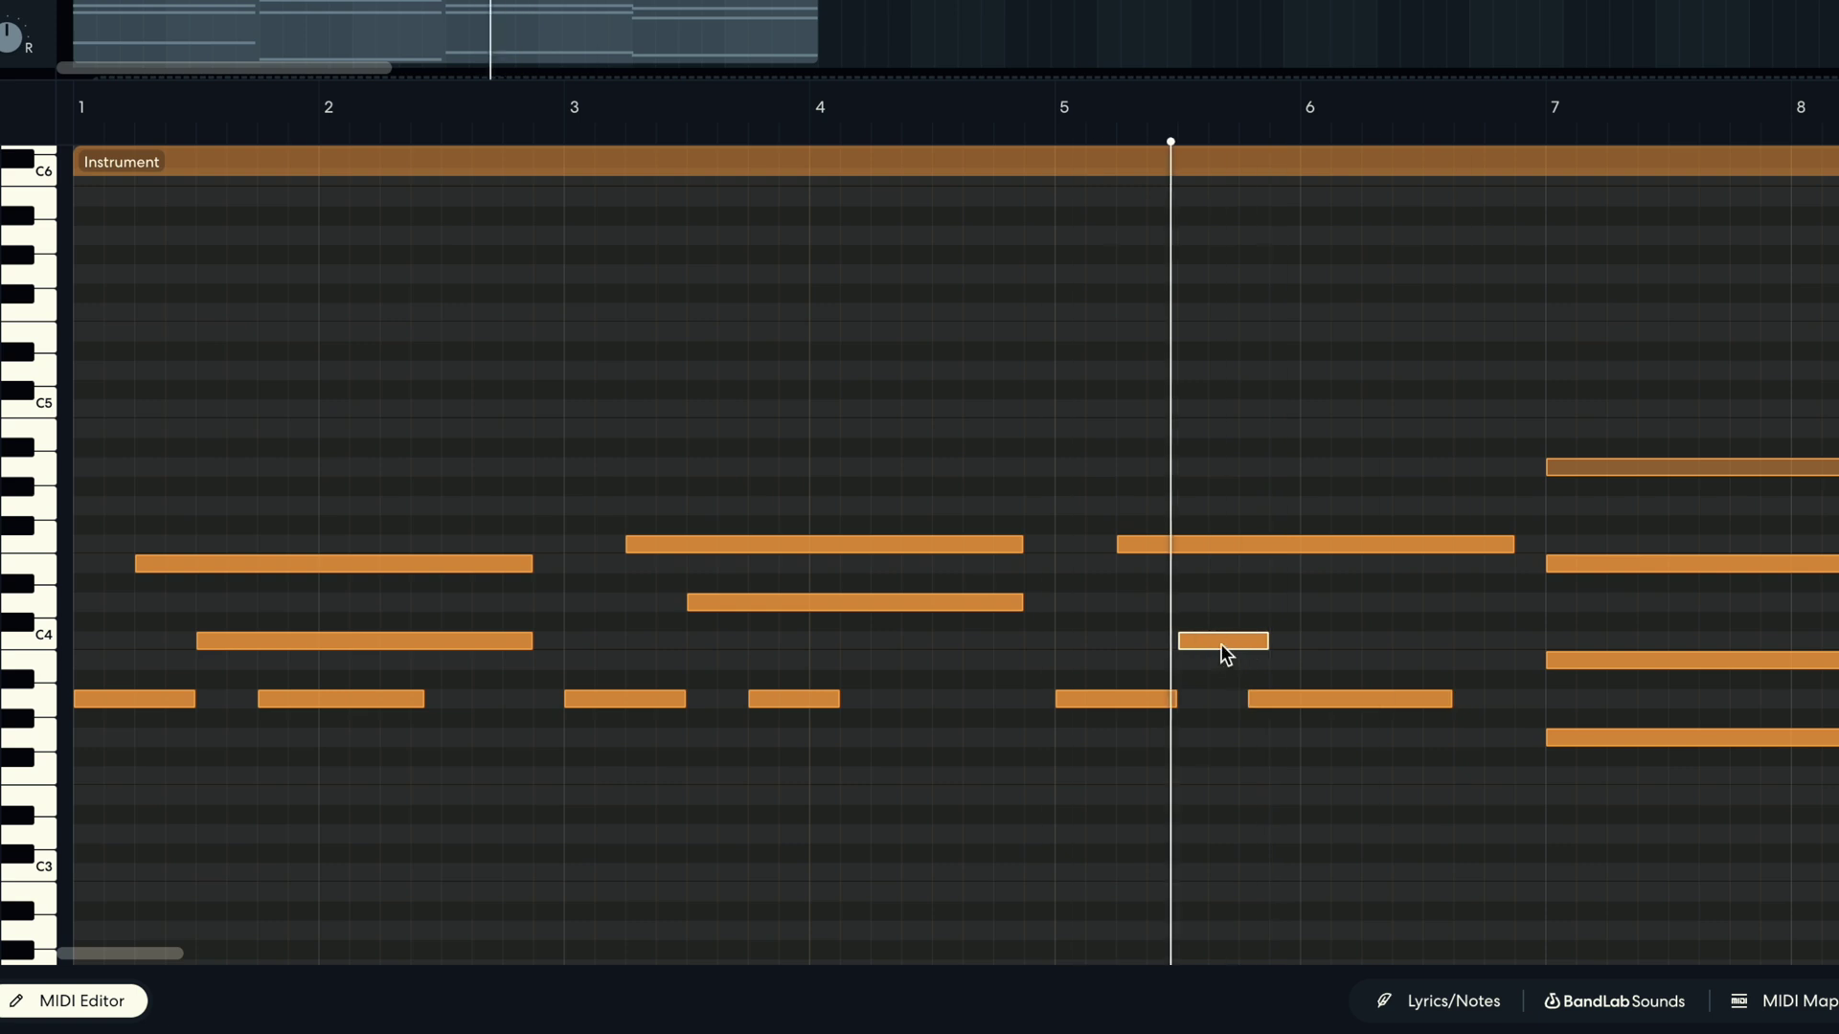
Step: Stagger the chord at bar 7 by starting B3 one beat, A4 two beats and E4 three beats later
{"action": "scroll", "coordinate": [1364, 744], "scroll_direction": "right", "scroll_amount": 3}
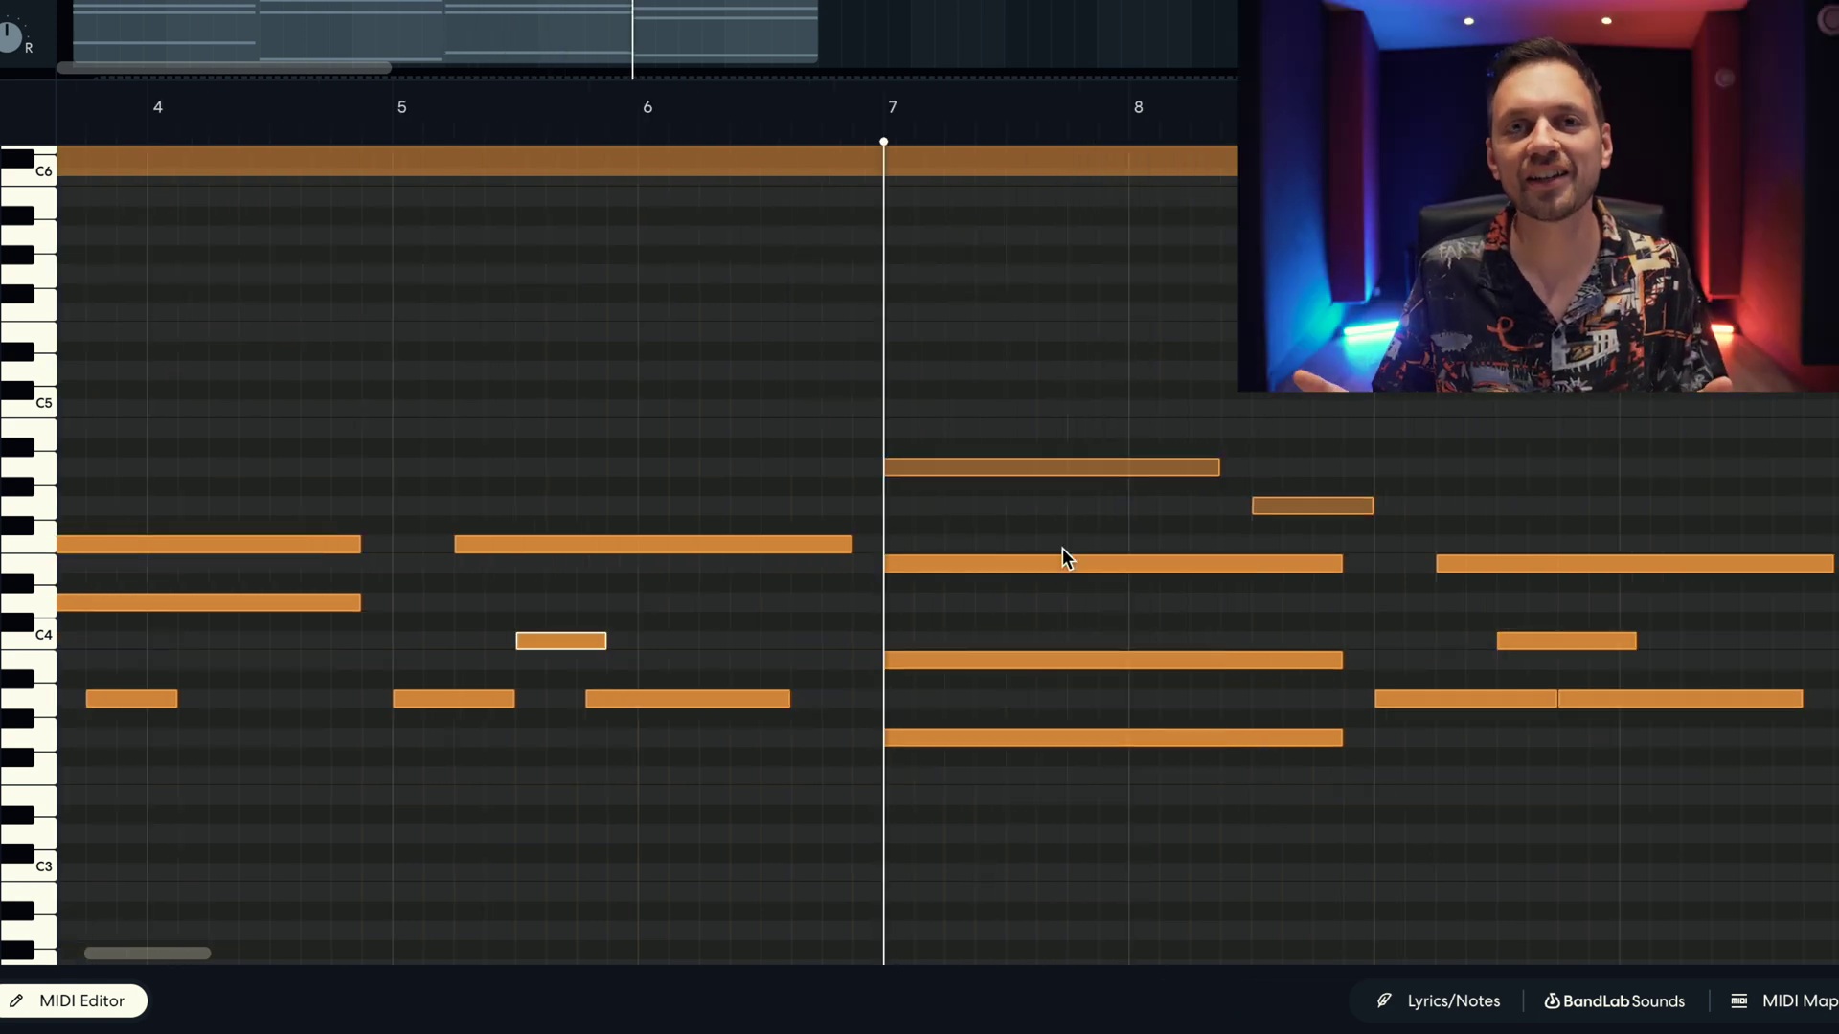
{"action": "left_click", "coordinate": [914, 736]}
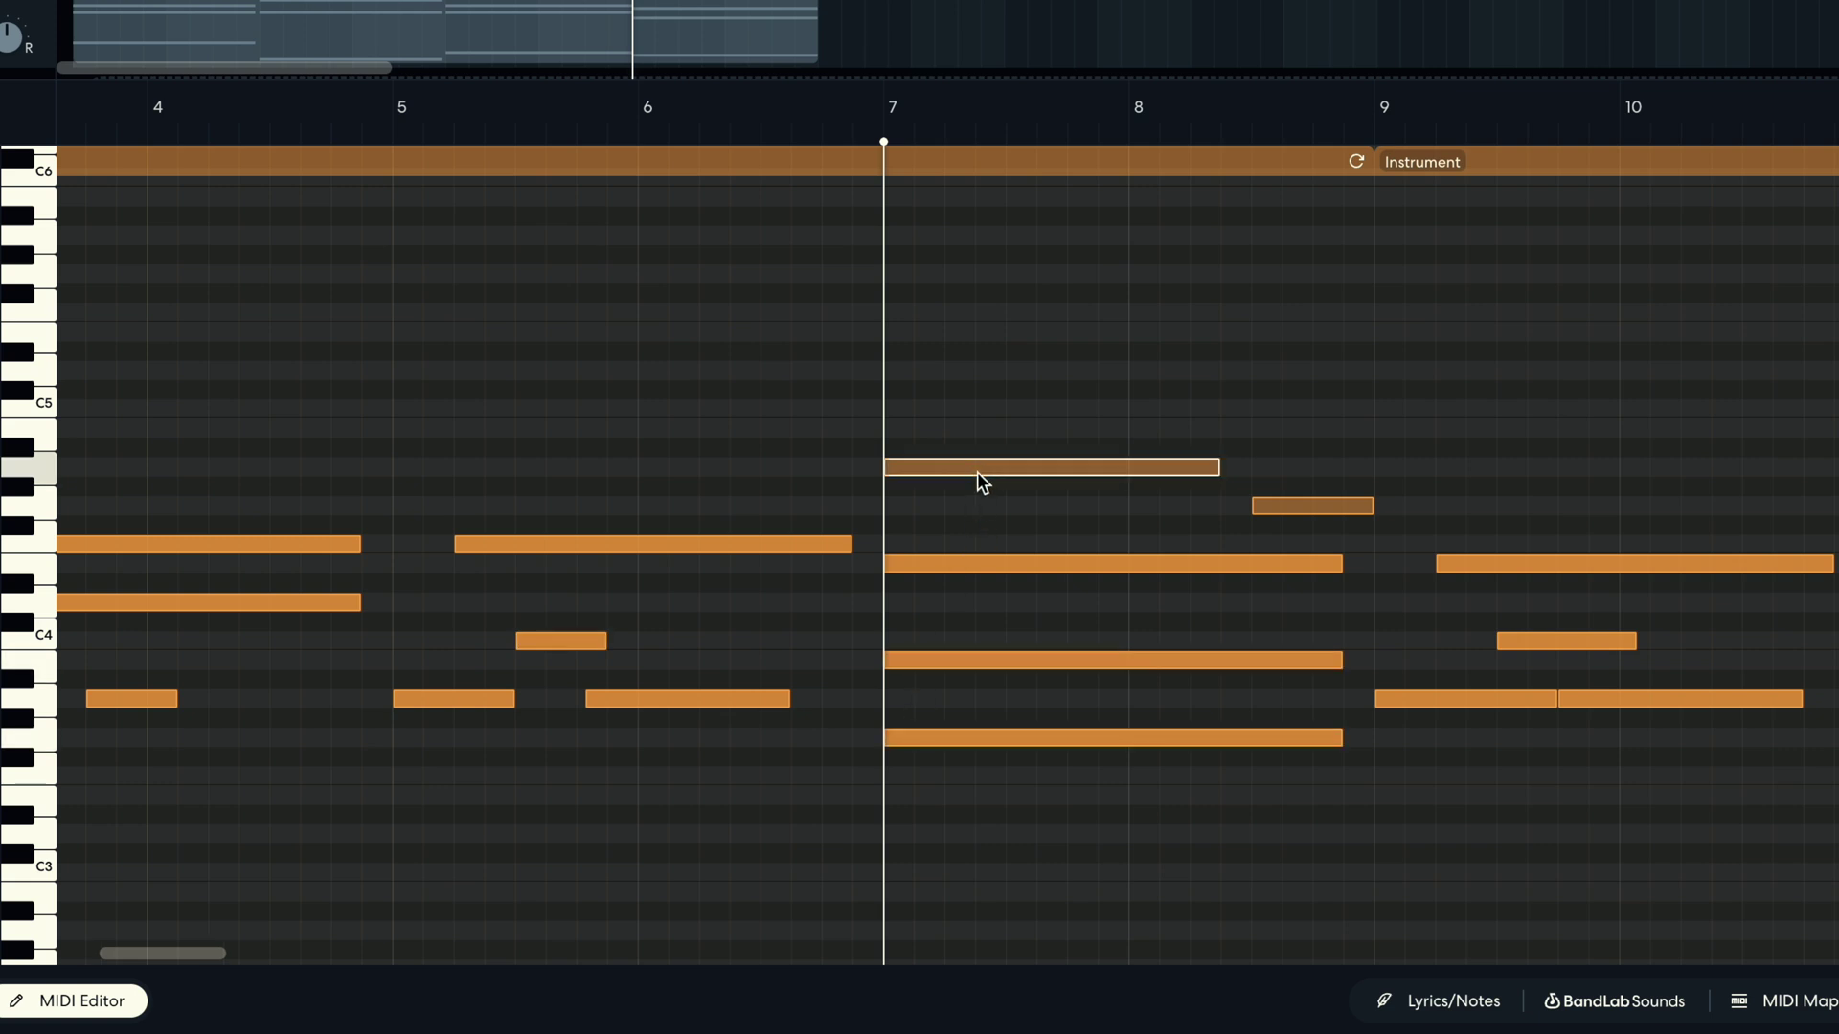
{"action": "left_click_drag", "start_coordinate": [886, 660], "coordinate": [945, 659]}
{"action": "left_click_drag", "start_coordinate": [886, 563], "coordinate": [1035, 563]}
{"action": "left_click_drag", "start_coordinate": [886, 466], "coordinate": [1005, 466]}
{"action": "left_click_drag", "start_coordinate": [1034, 563], "coordinate": [1067, 571]}
Step: Shorten the E4 note at bar 7, add two short repeats after it, and play the melody
{"action": "left_click_drag", "start_coordinate": [1339, 563], "coordinate": [1178, 563]}
{"action": "left_click_drag", "start_coordinate": [1312, 504], "coordinate": [1314, 565]}
{"action": "left_click", "coordinate": [1245, 564]}
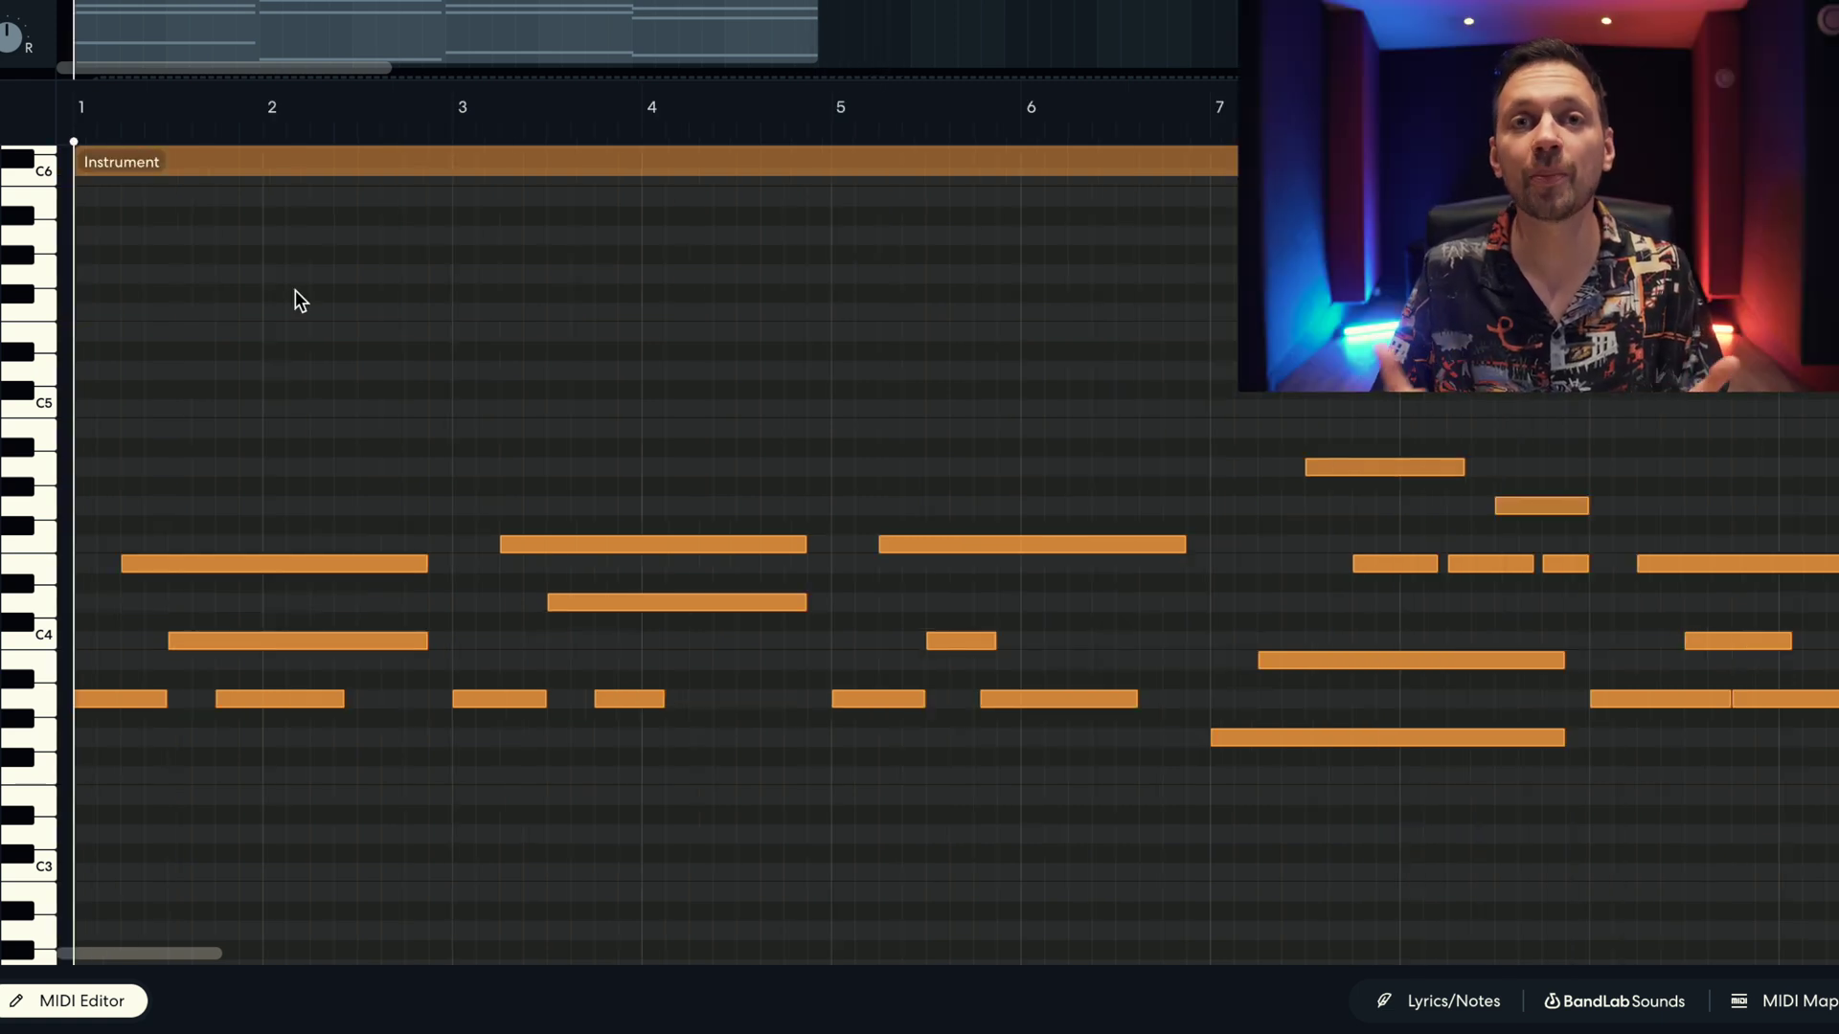
{"action": "key", "text": "space"}
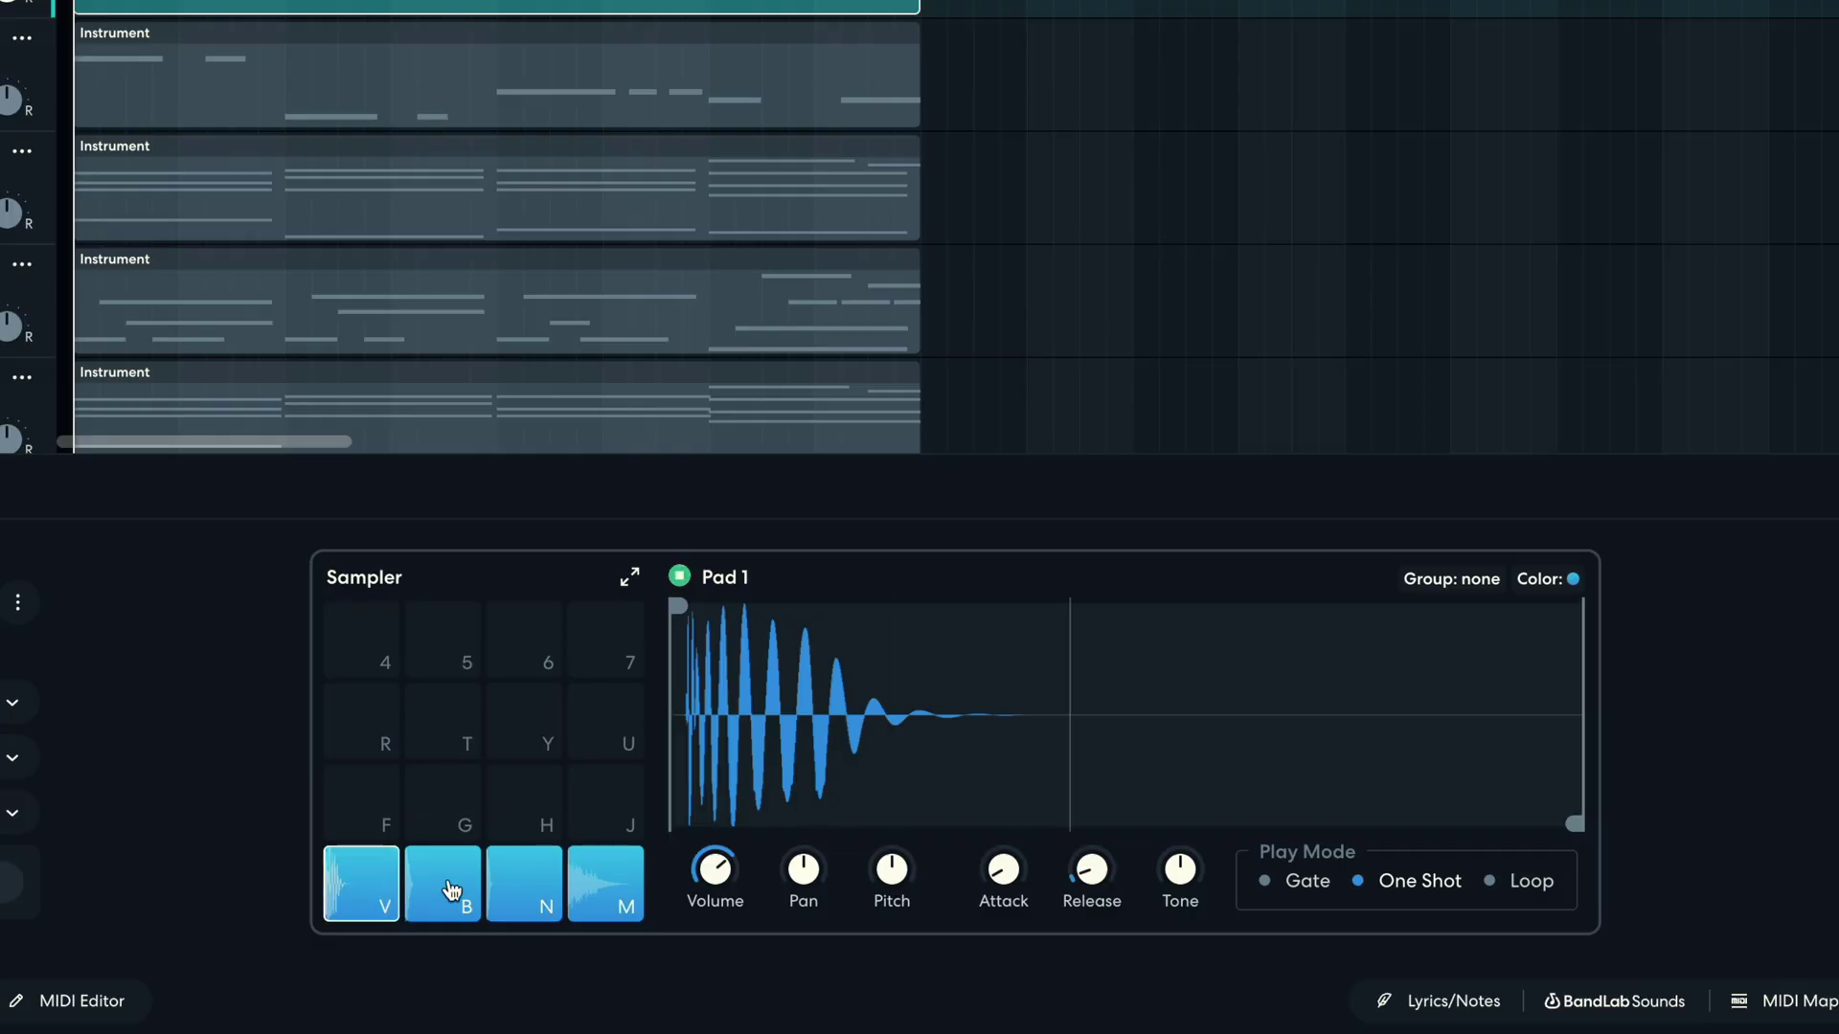
Step: Audition the drum samples on the bottom row of sampler pads
{"action": "left_click", "coordinate": [446, 881]}
{"action": "left_click", "coordinate": [544, 900]}
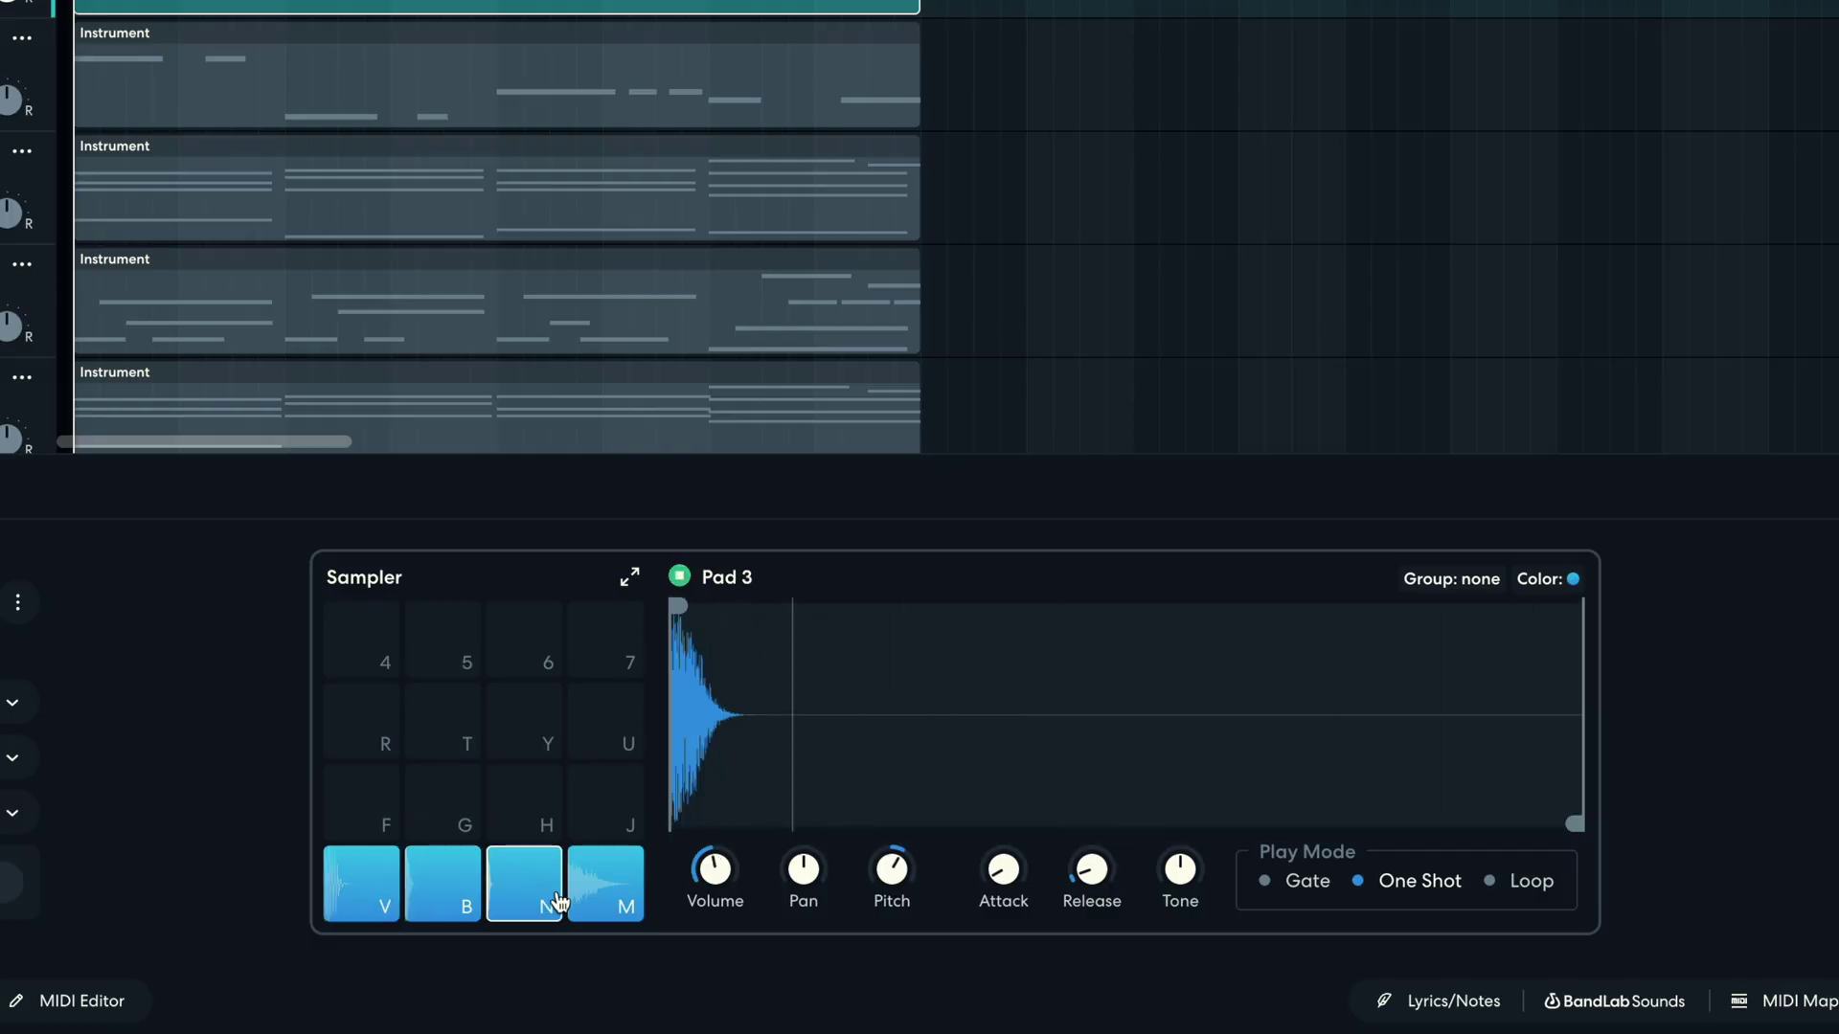
{"action": "left_click", "coordinate": [613, 900]}
{"action": "left_click", "coordinate": [533, 882]}
{"action": "left_click", "coordinate": [412, 892]}
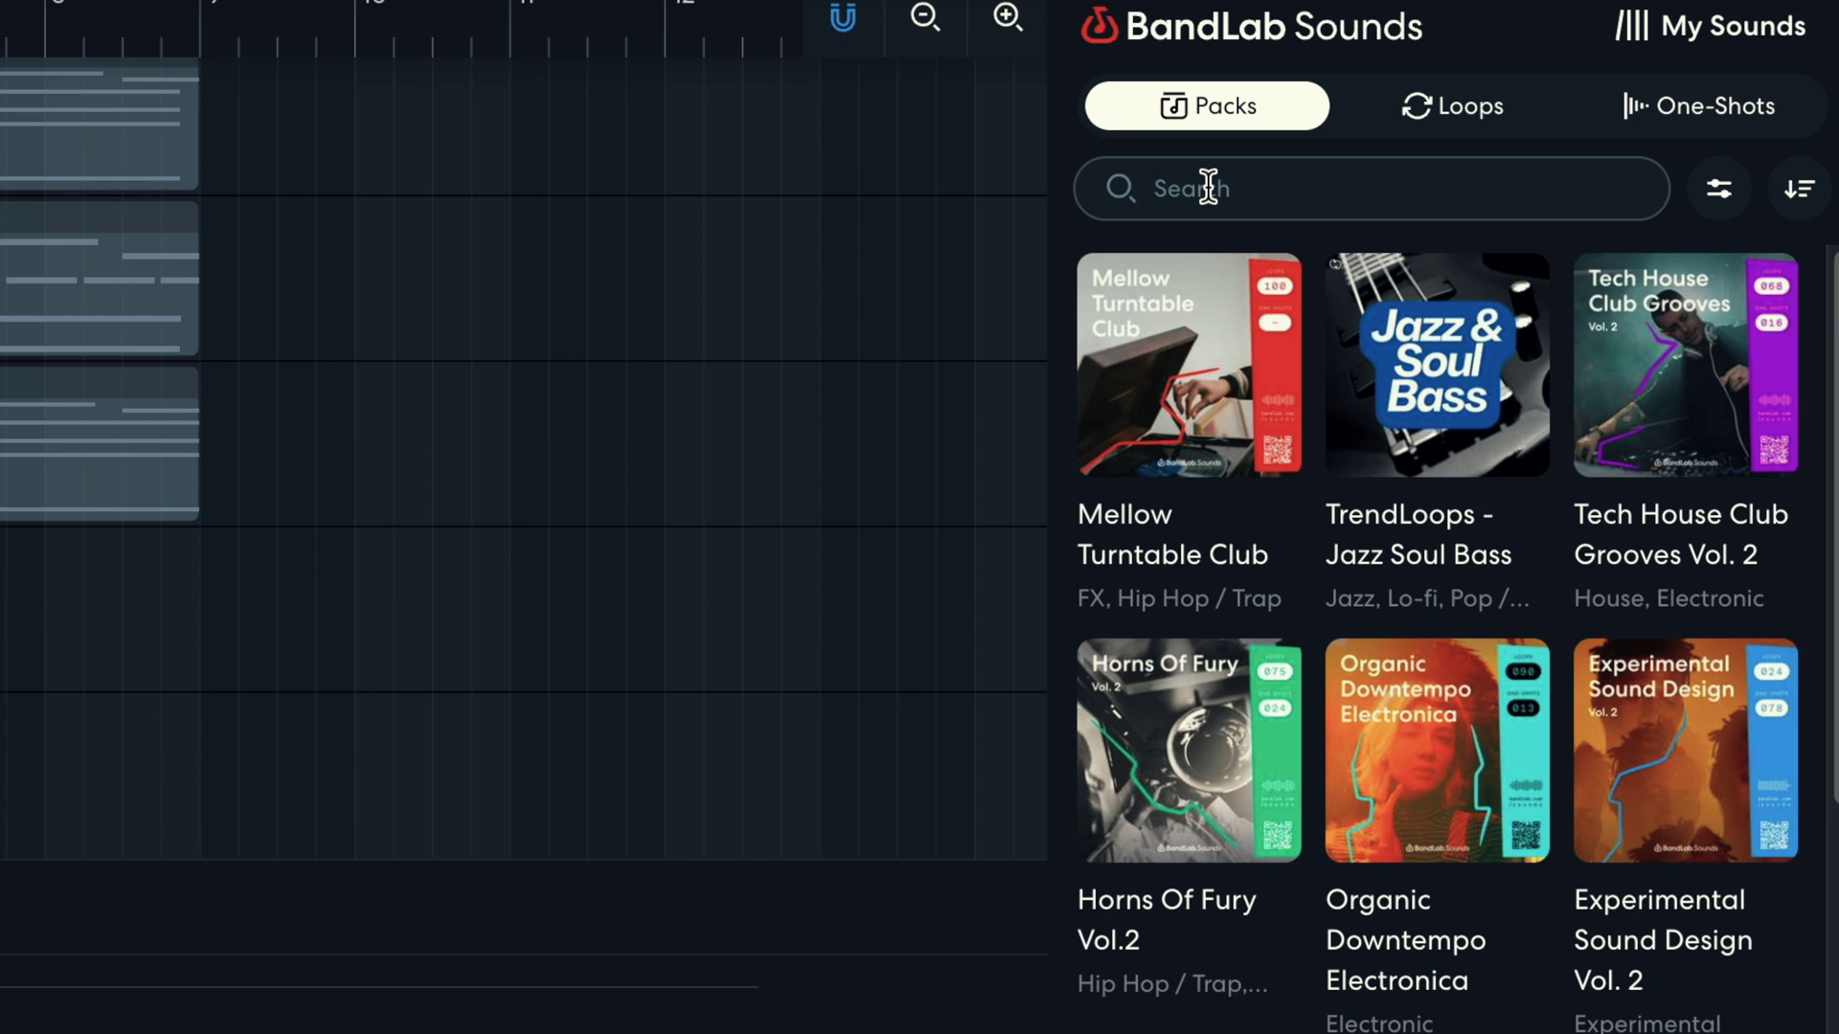
Step: Search the one-shots for snare, audition Snare_Southside and Snare_Mannie, and load Snare_Mannie onto a sampler pad
{"action": "key", "text": "Return"}
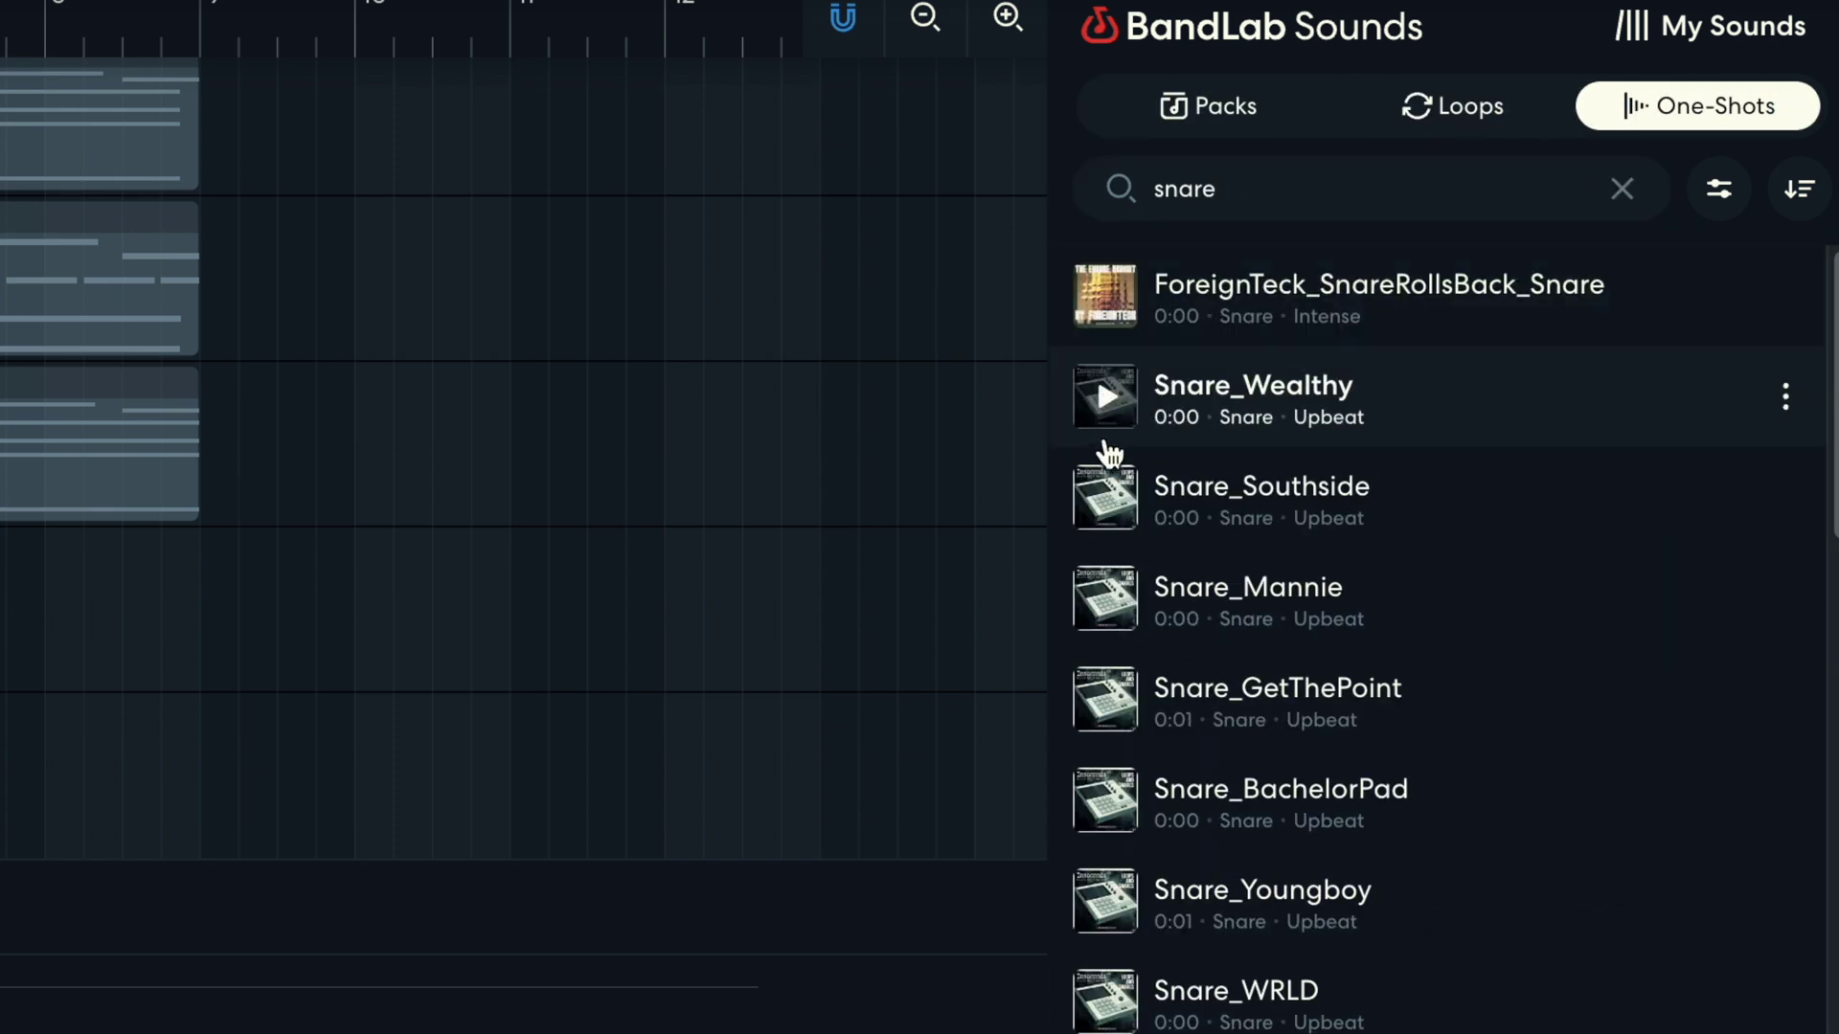
{"action": "left_click", "coordinate": [1107, 481]}
{"action": "left_click", "coordinate": [1109, 579]}
{"action": "left_click_drag", "start_coordinate": [1109, 579], "coordinate": [208, 885]}
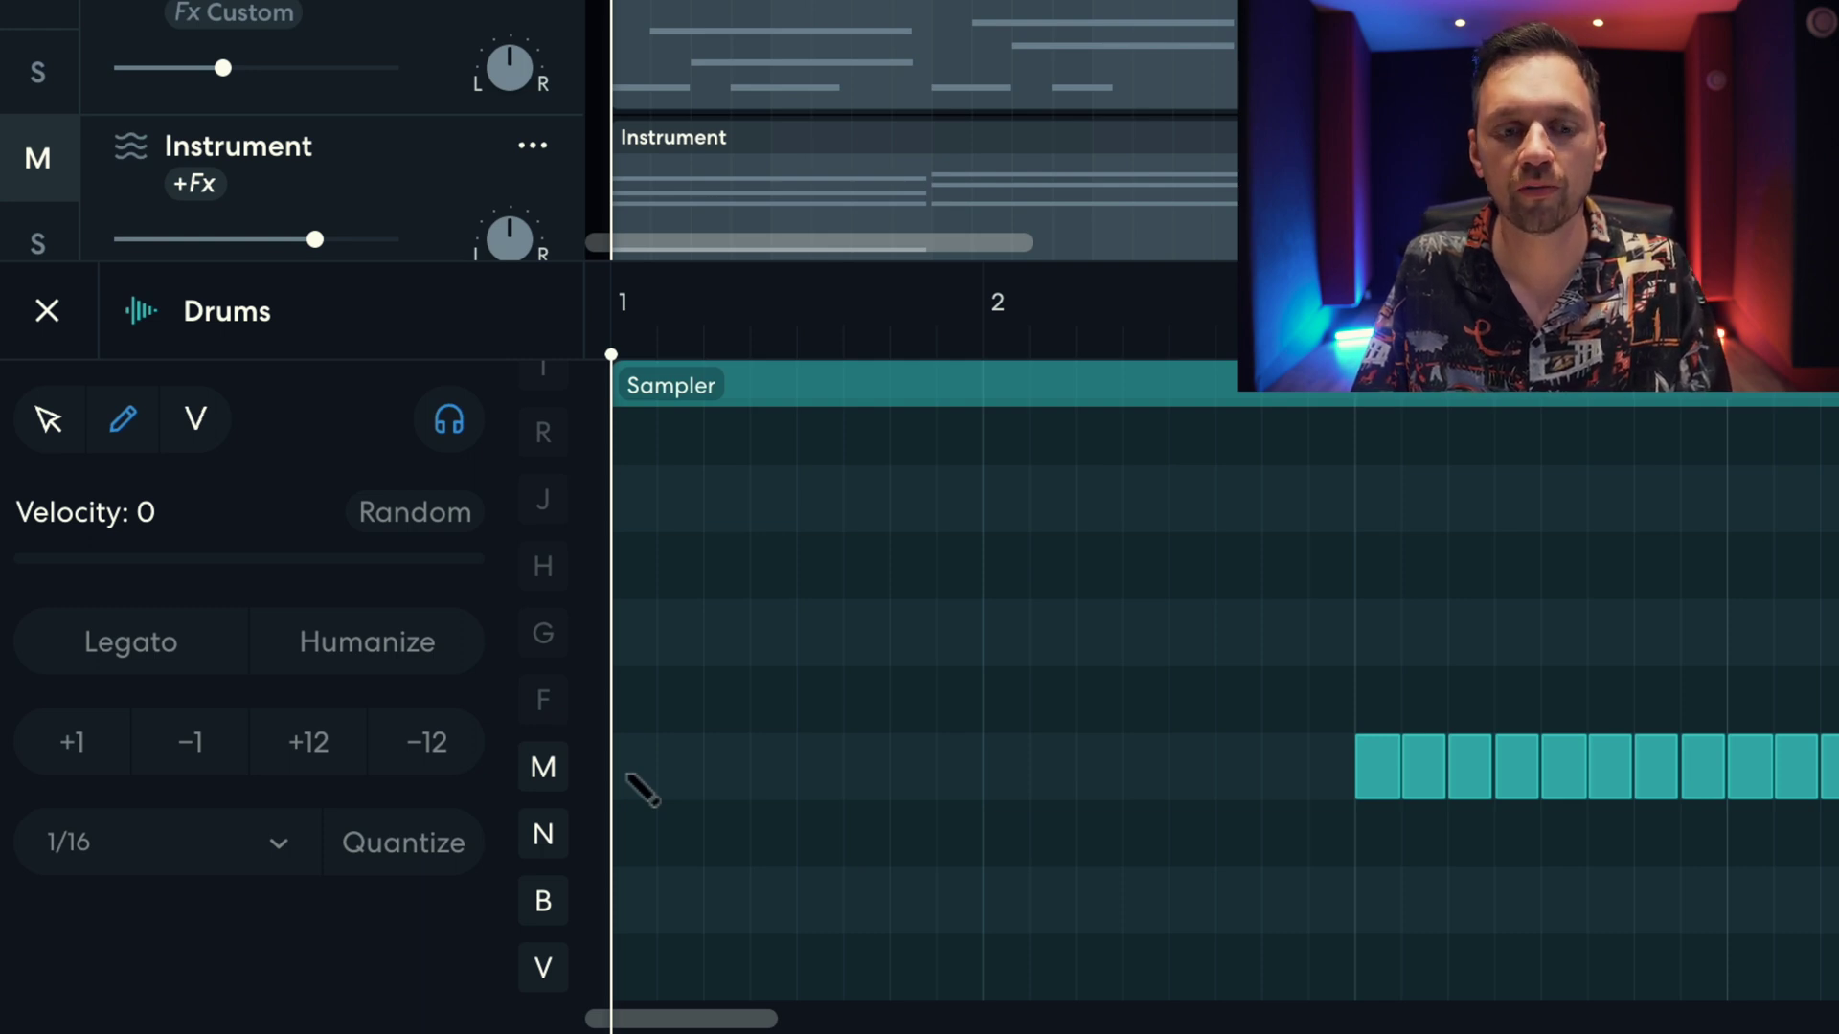
Step: Fill bar 1 of row M with eight consecutive hits, quantize them to 1/16, and play the pattern
{"action": "left_click", "coordinate": [637, 780]}
{"action": "left_click_drag", "start_coordinate": [753, 687], "coordinate": [647, 800]}
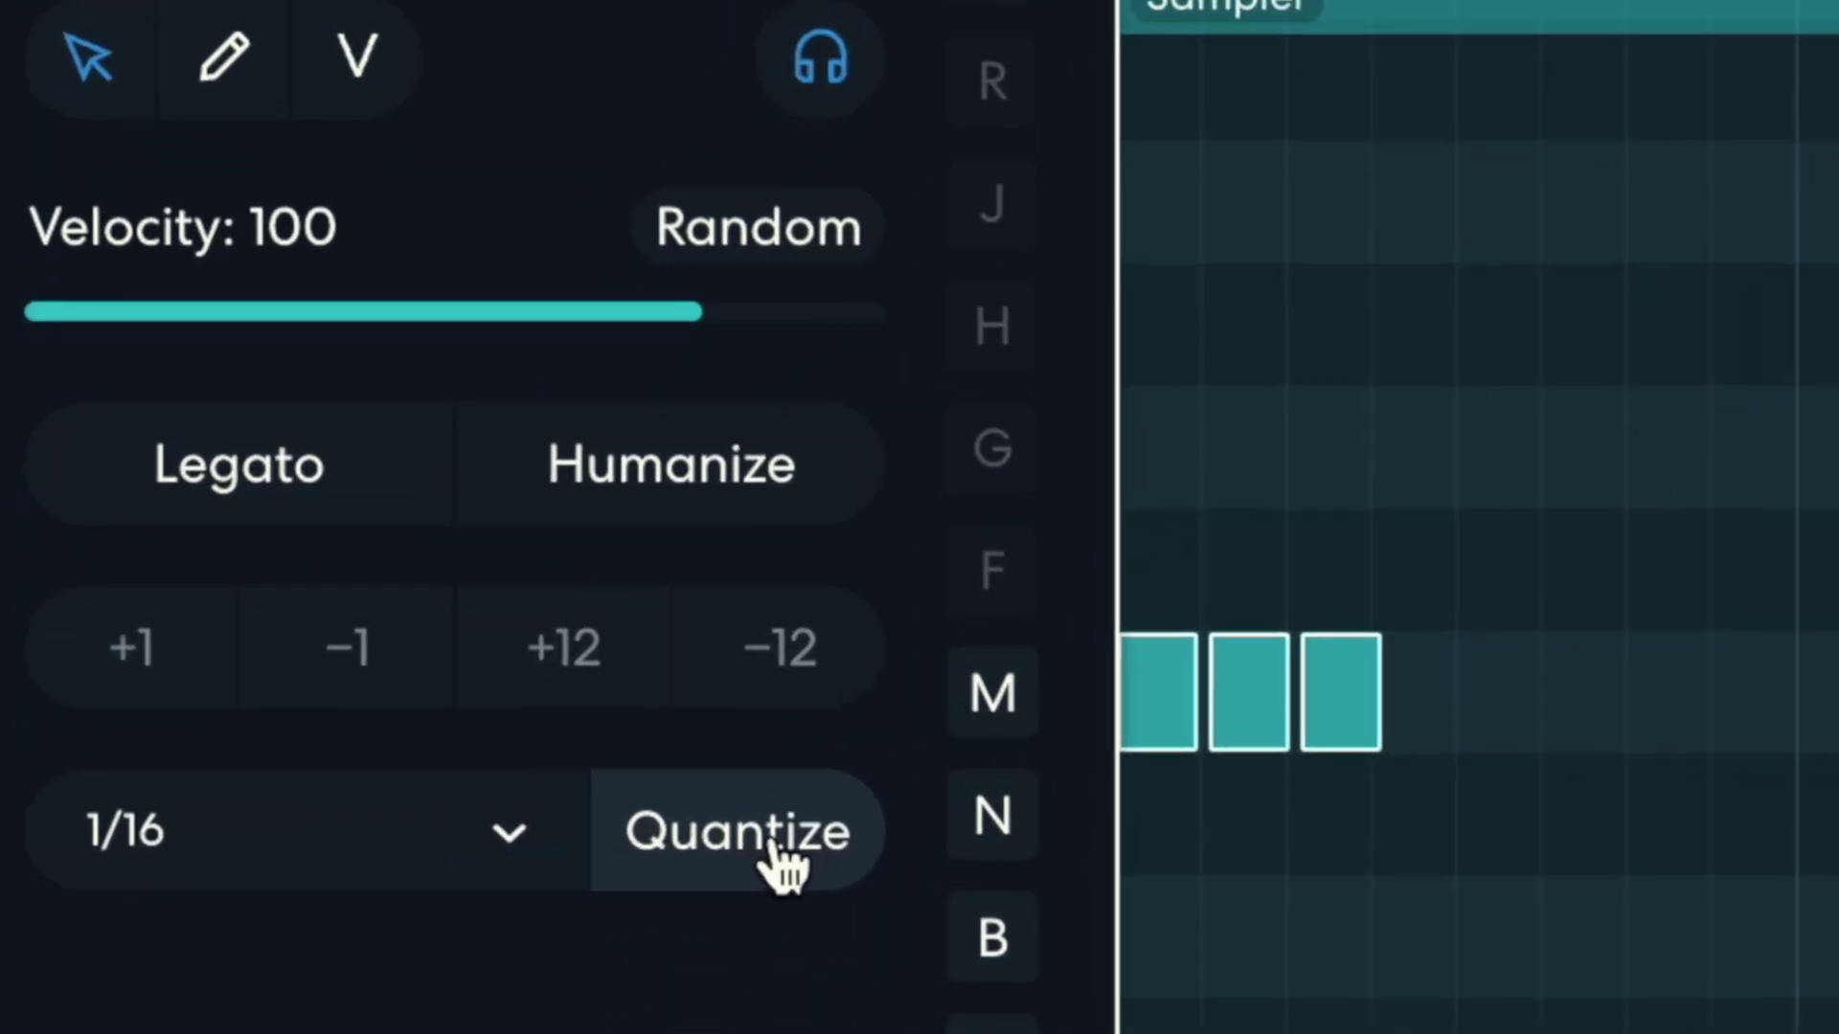
{"action": "left_click", "coordinate": [772, 845]}
{"action": "left_click", "coordinate": [1404, 690]}
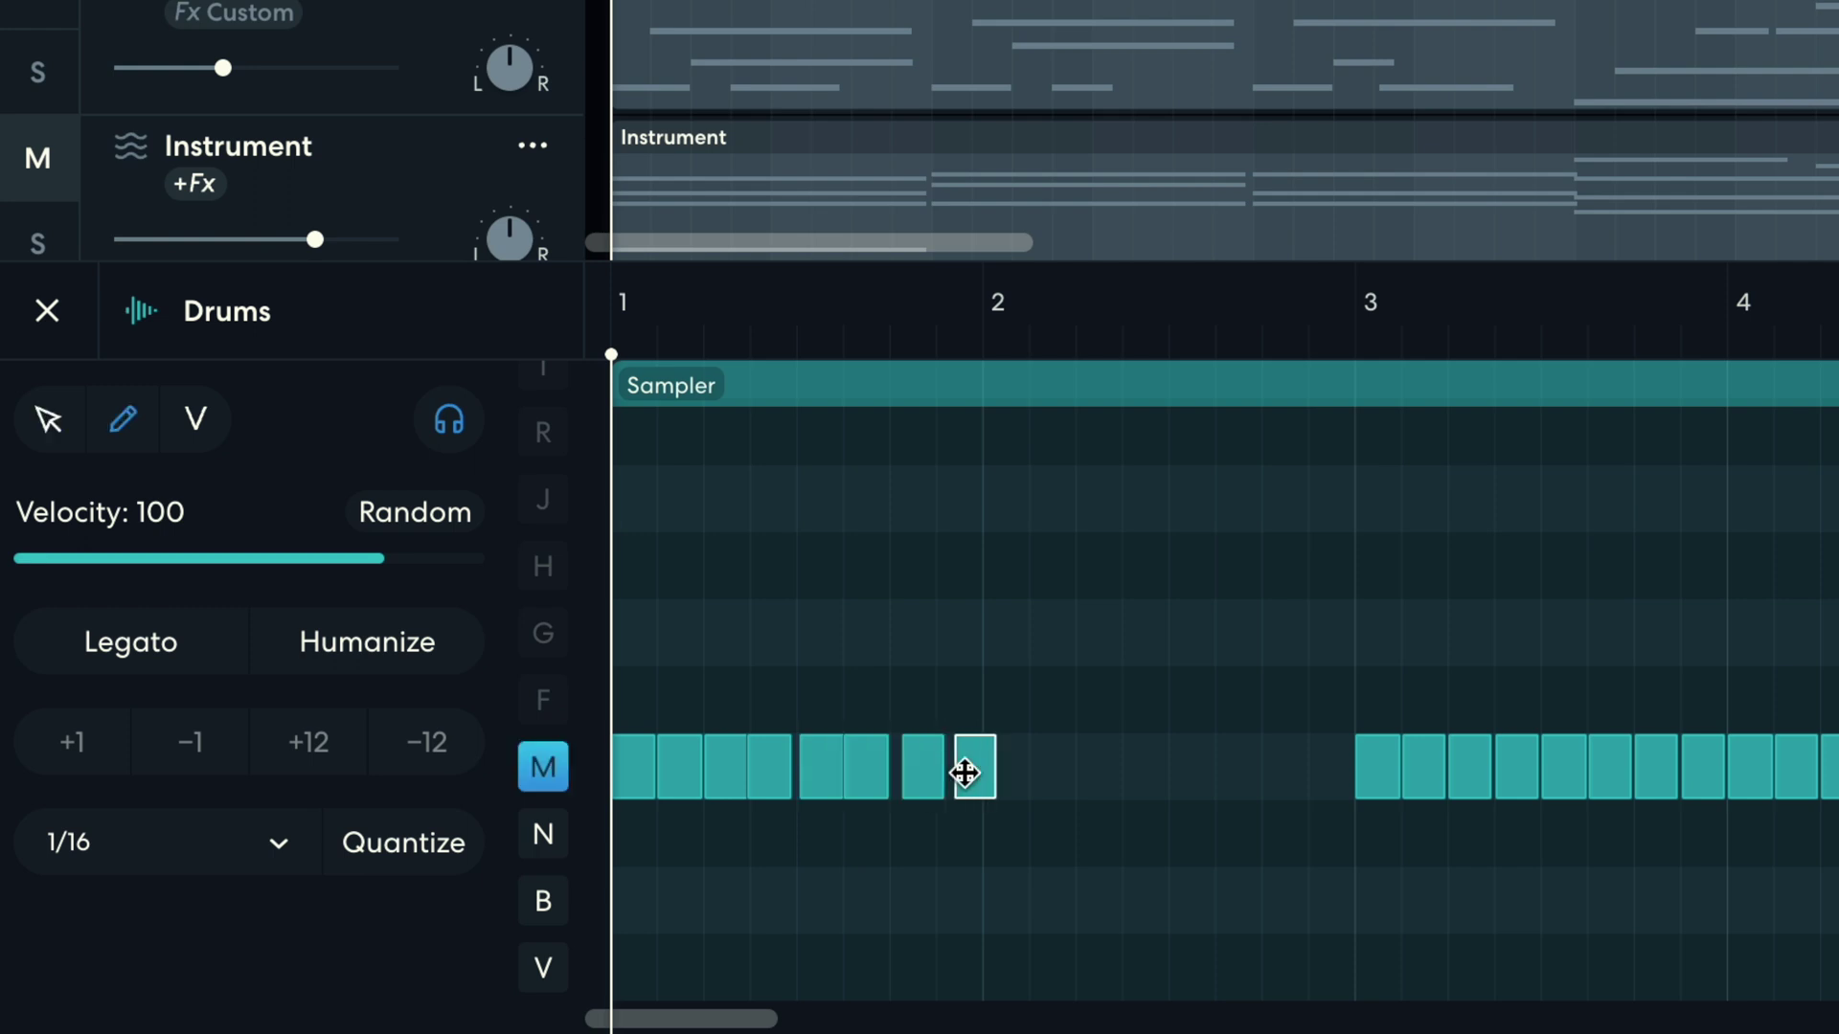
{"action": "left_click", "coordinate": [422, 847]}
{"action": "left_click", "coordinate": [1076, 846]}
{"action": "key", "text": "space"}
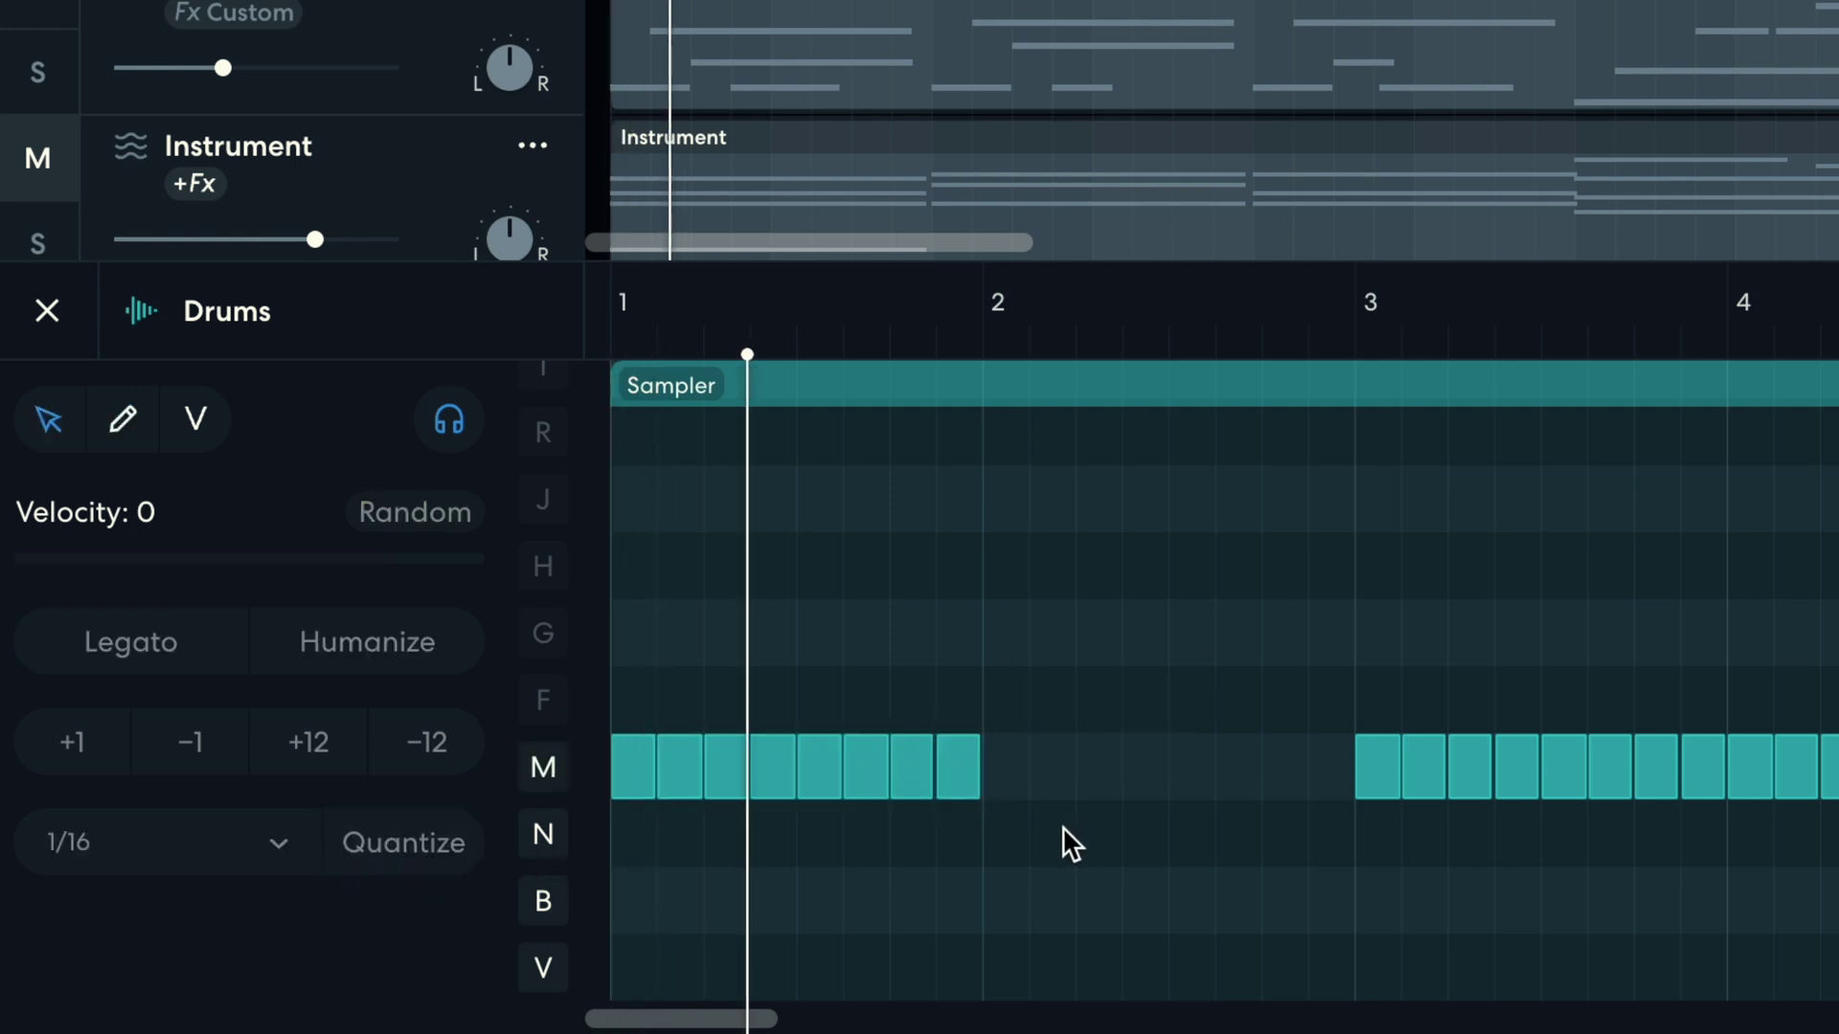
{"action": "key", "text": "space"}
Step: Copy the eight row M hits from bar 1 into bar 2 and play the result
{"action": "left_click_drag", "start_coordinate": [1063, 842], "coordinate": [1009, 792]}
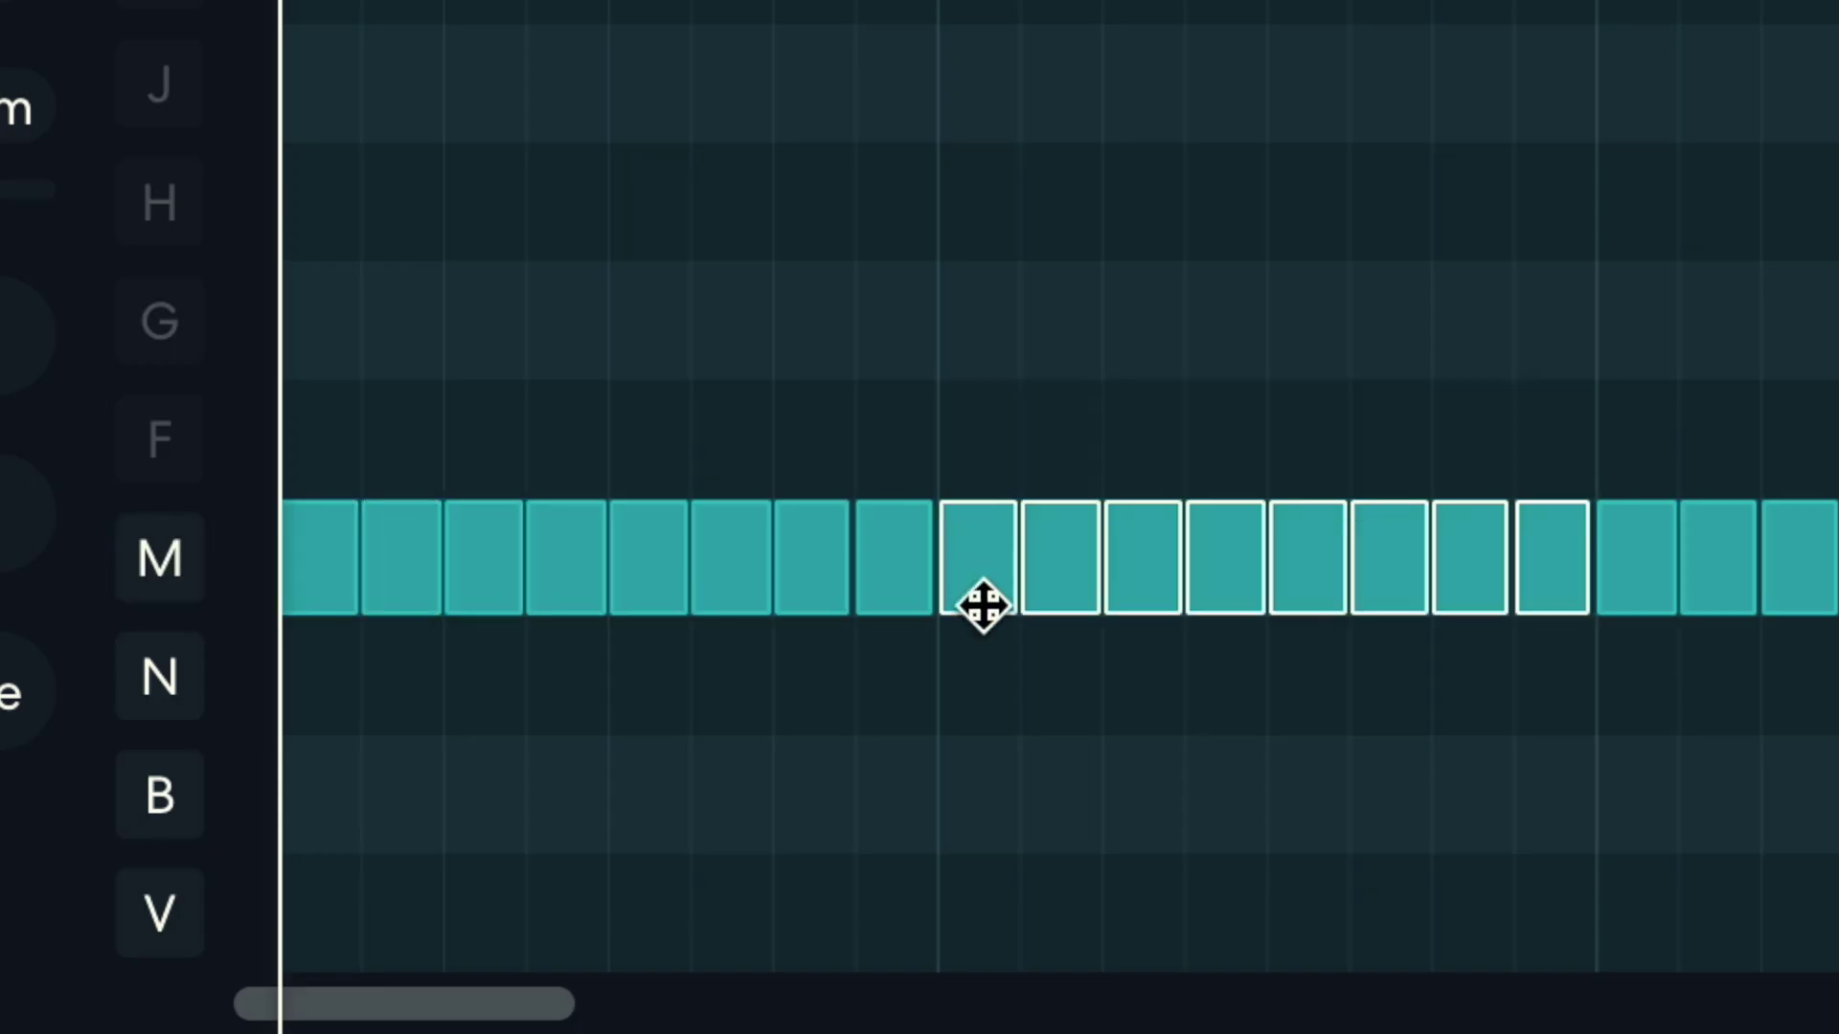
{"action": "key", "text": "space"}
{"action": "key", "text": "Escape"}
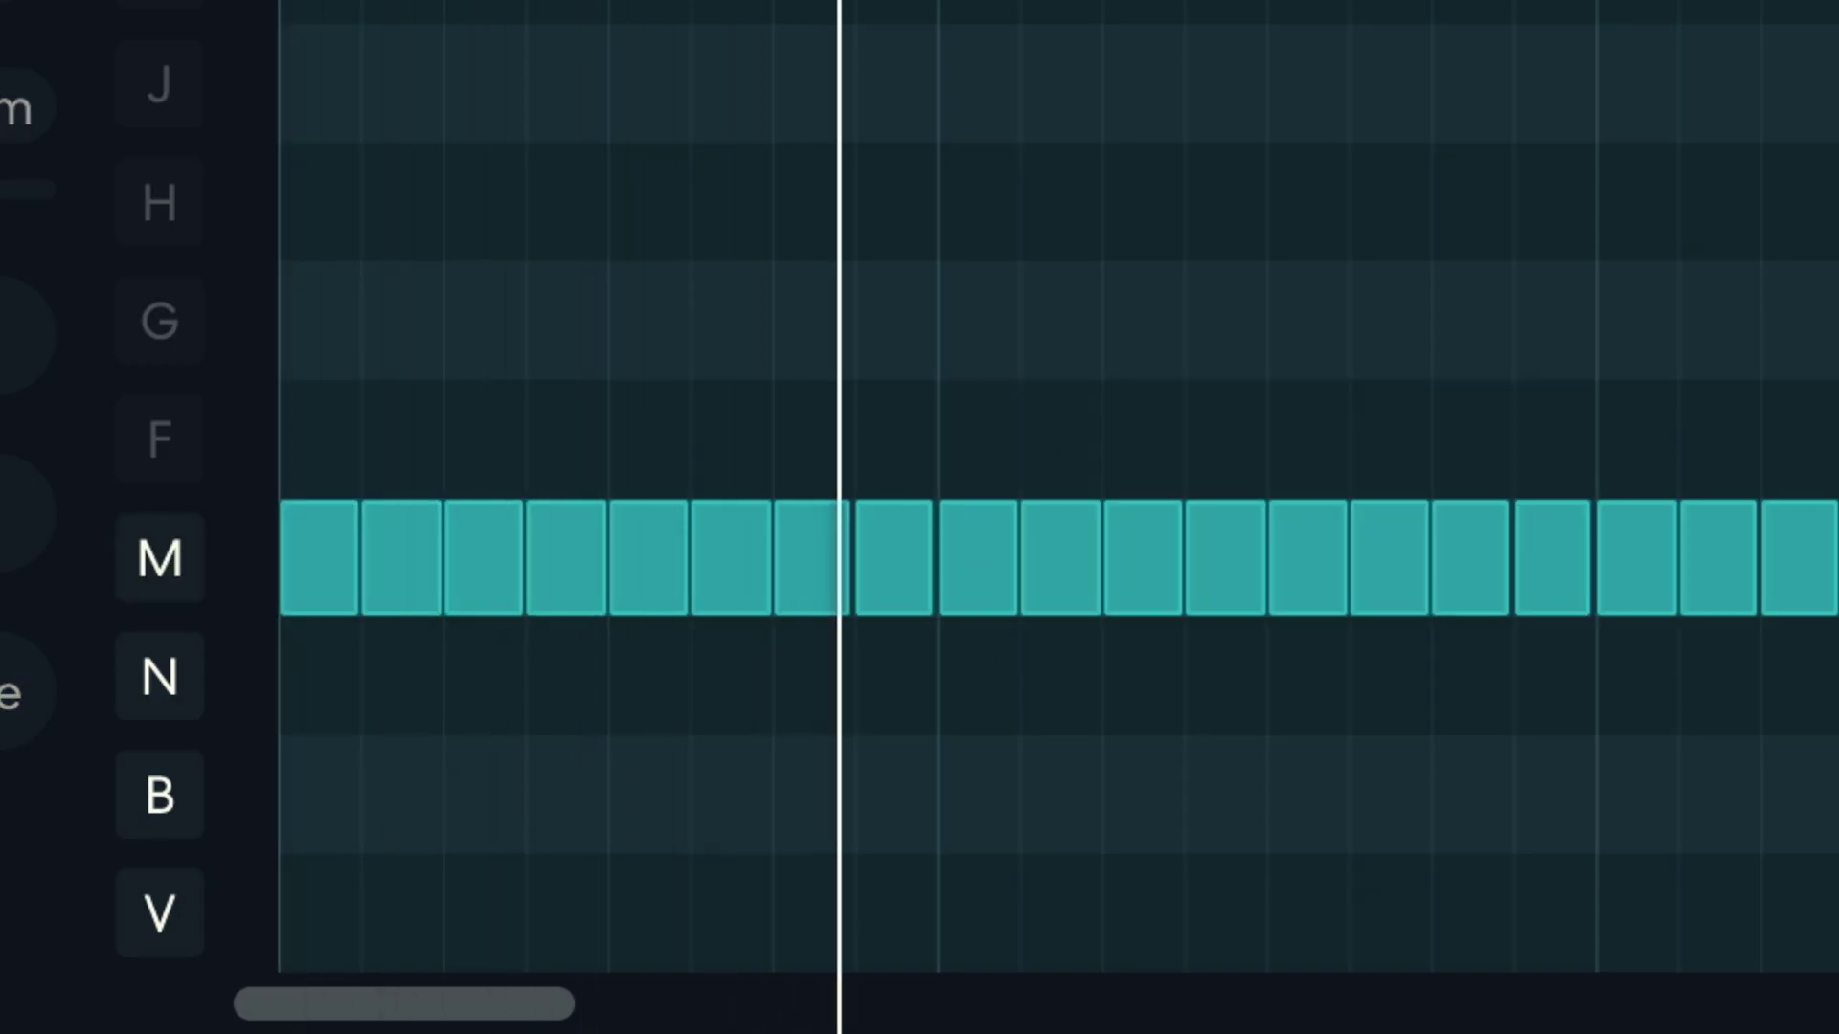
{"action": "key", "text": "space"}
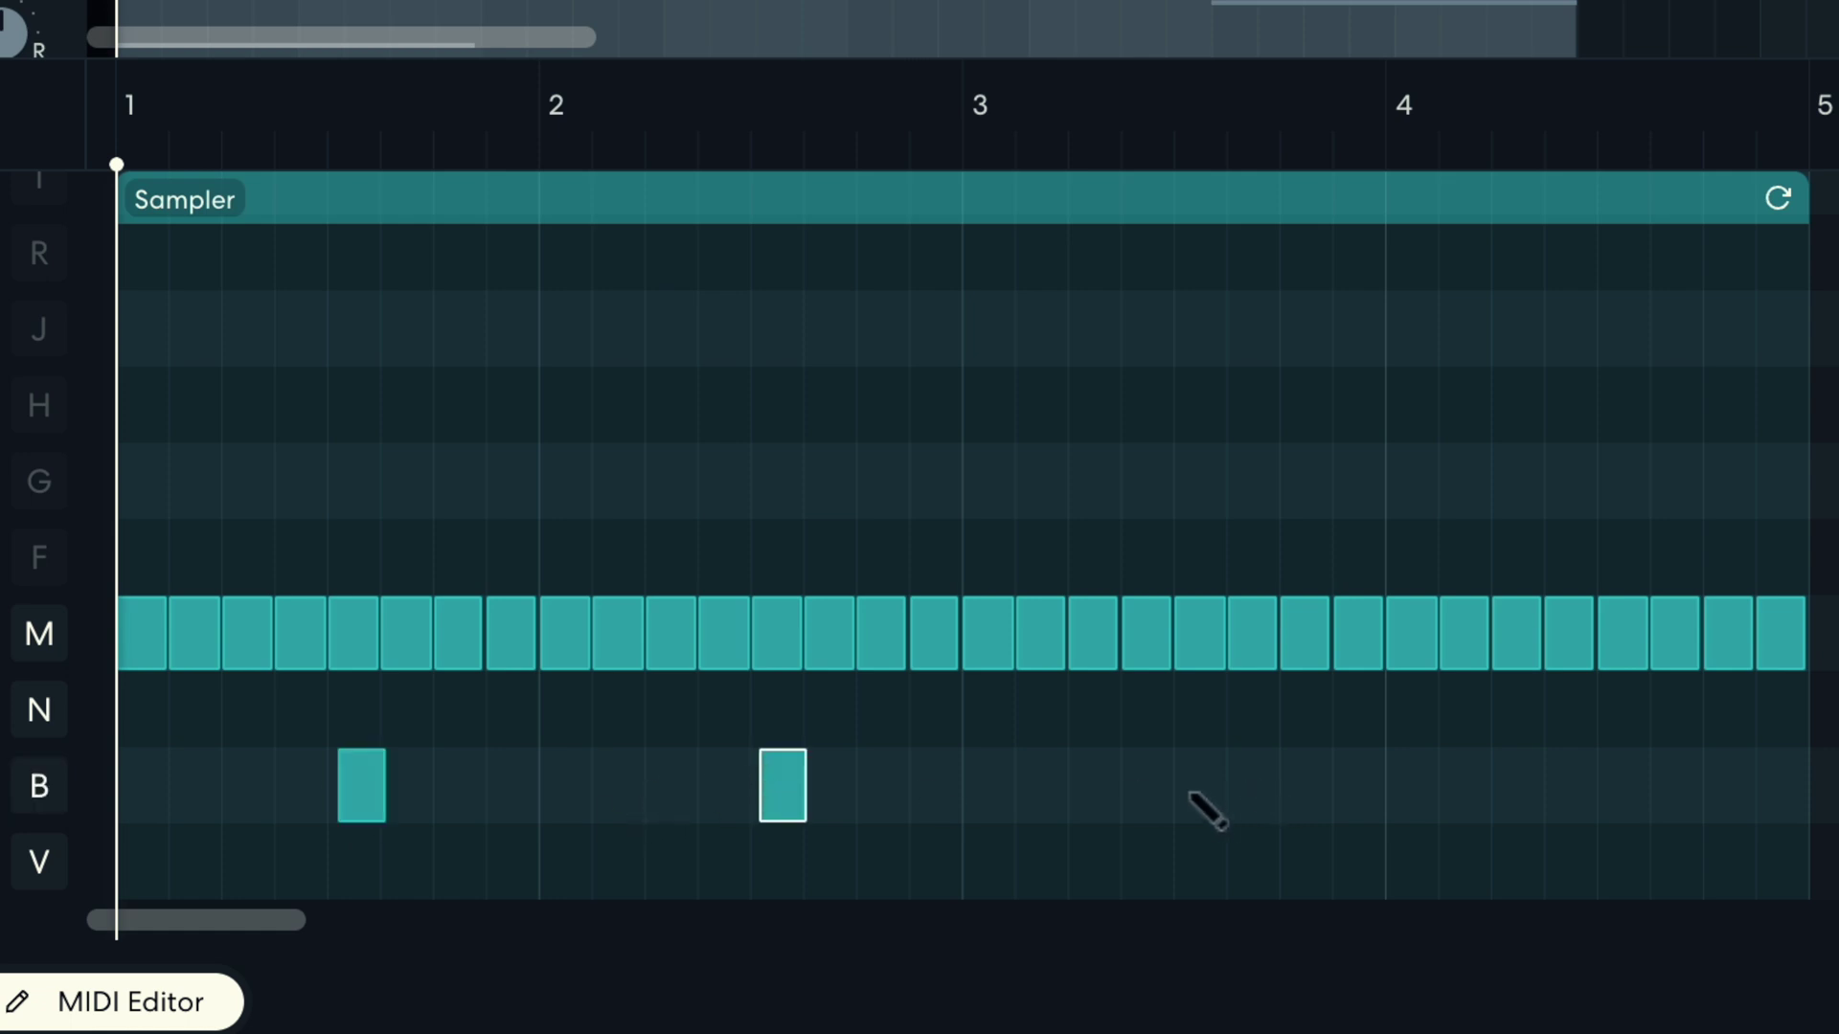
Step: Place row B hits on beat 3 of bars 1 to 4, quantize them, and play the pattern
{"action": "left_click_drag", "start_coordinate": [1628, 819], "coordinate": [254, 778]}
{"action": "key", "text": "q"}
{"action": "key", "text": "space"}
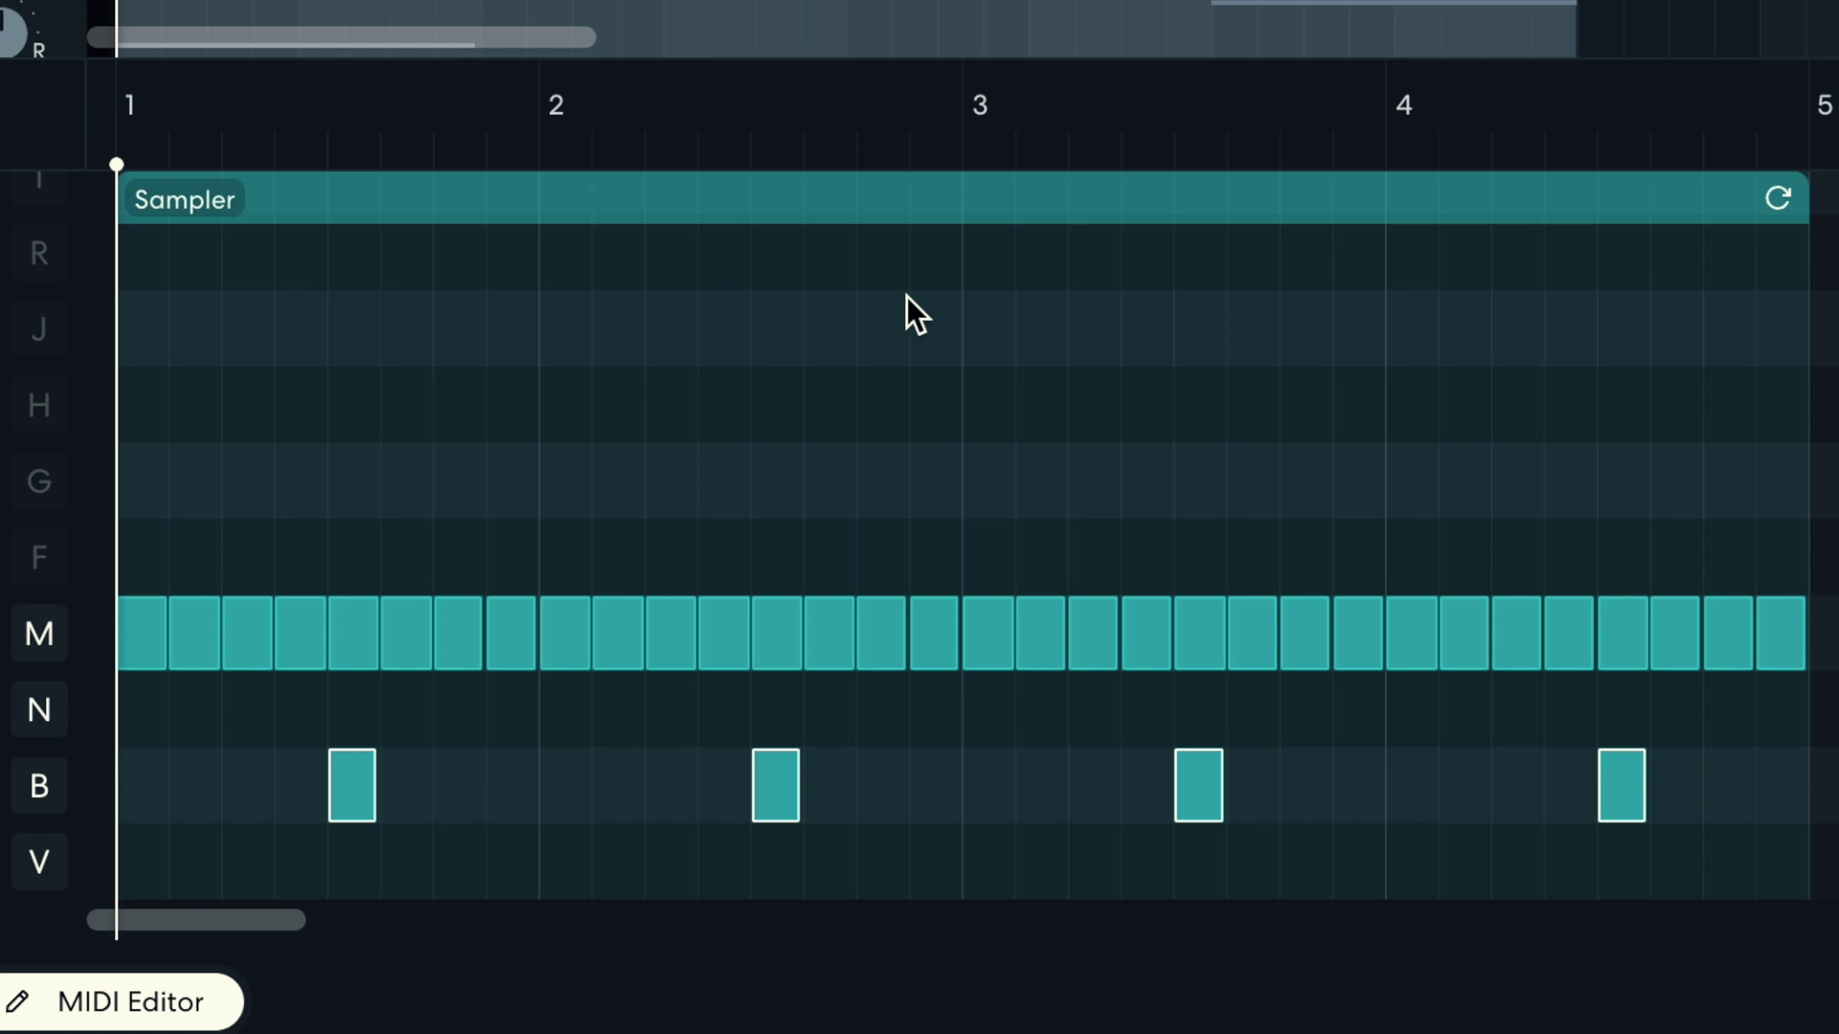
Step: Place row V hits at the start of bars 1 and 3, and one eighth after the row B hits in bars 2 and 4
{"action": "left_click", "coordinate": [50, 866]}
{"action": "left_click", "coordinate": [198, 874]}
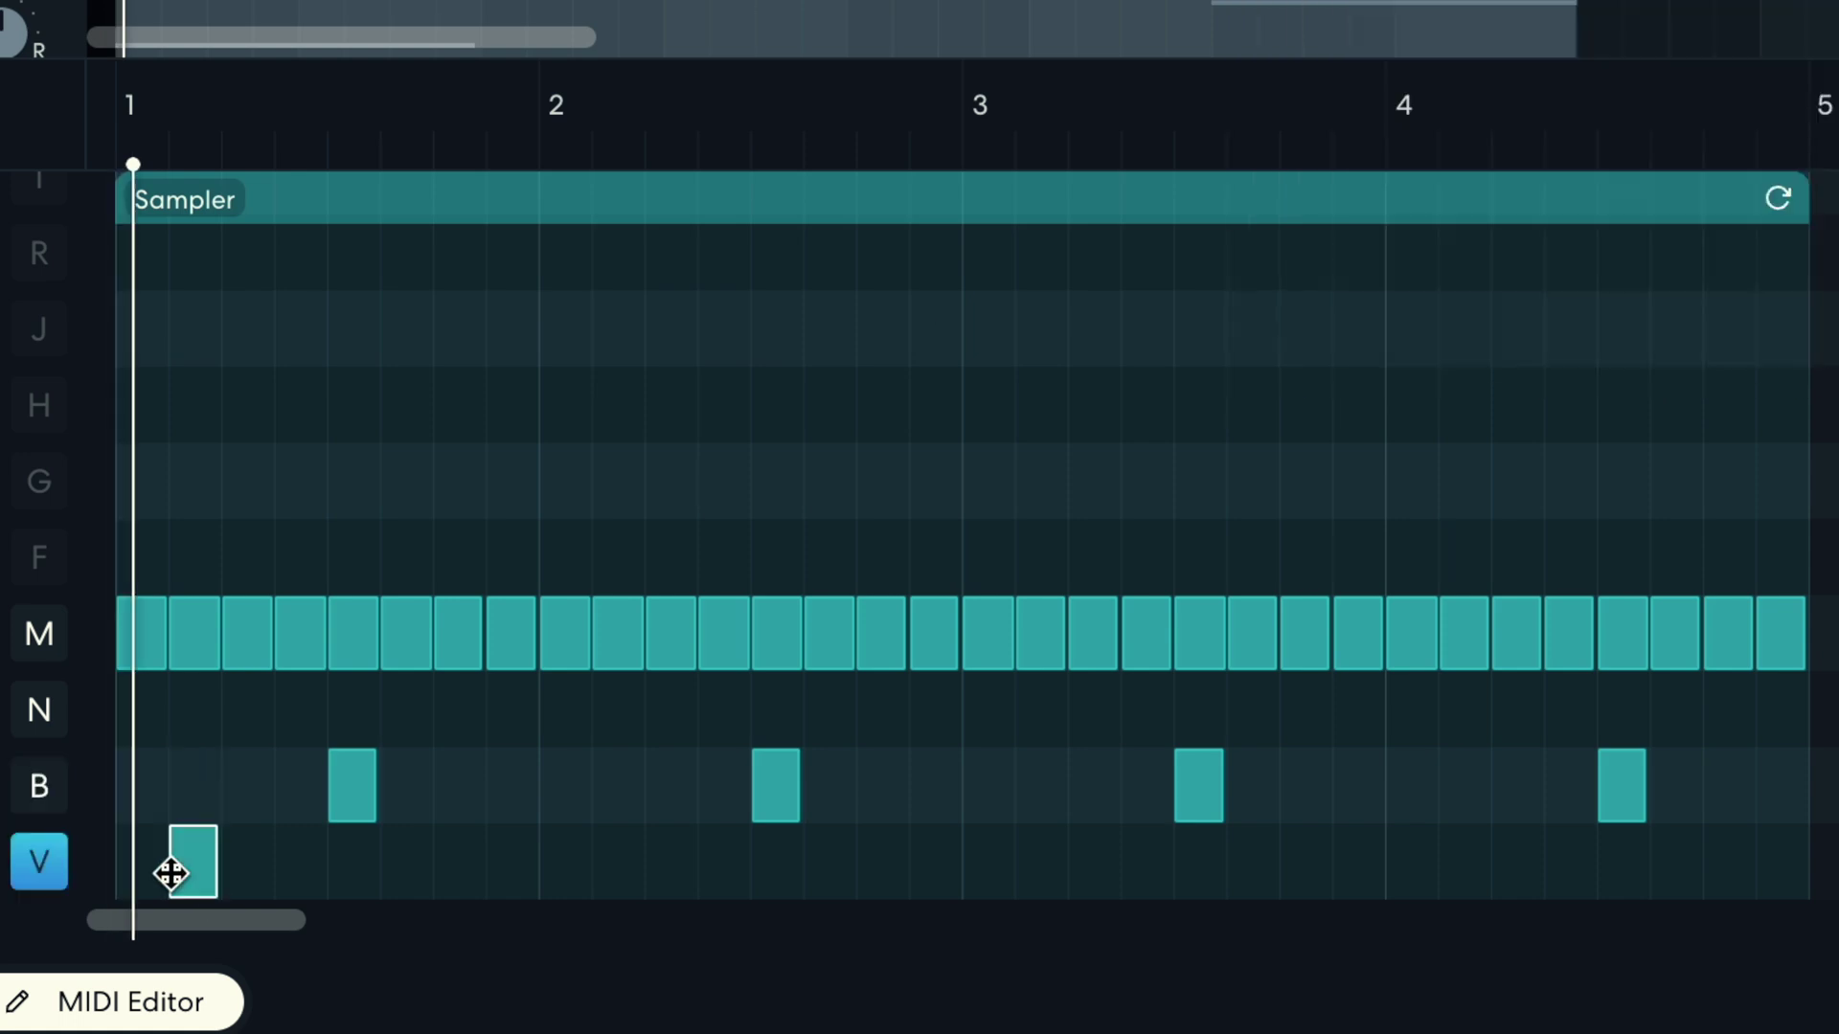
{"action": "left_click_drag", "start_coordinate": [171, 874], "coordinate": [161, 876]}
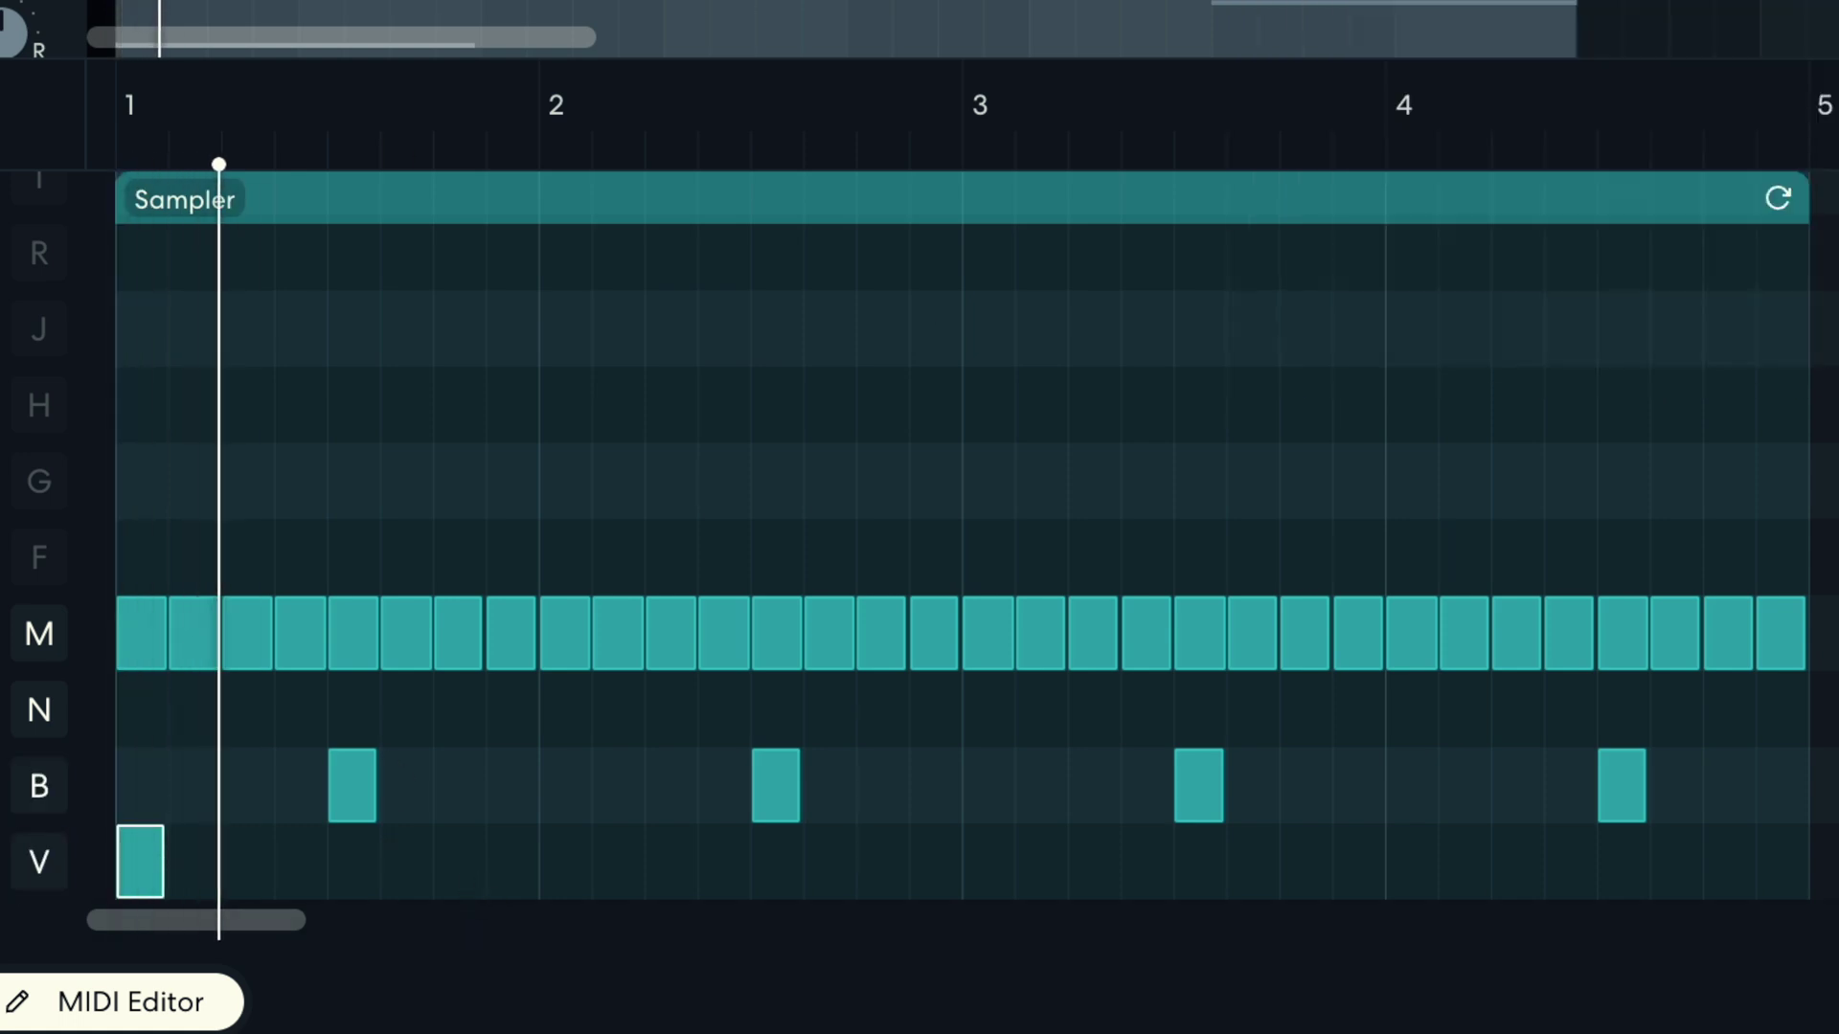
{"action": "left_click", "coordinate": [829, 864]}
{"action": "left_click", "coordinate": [986, 868]}
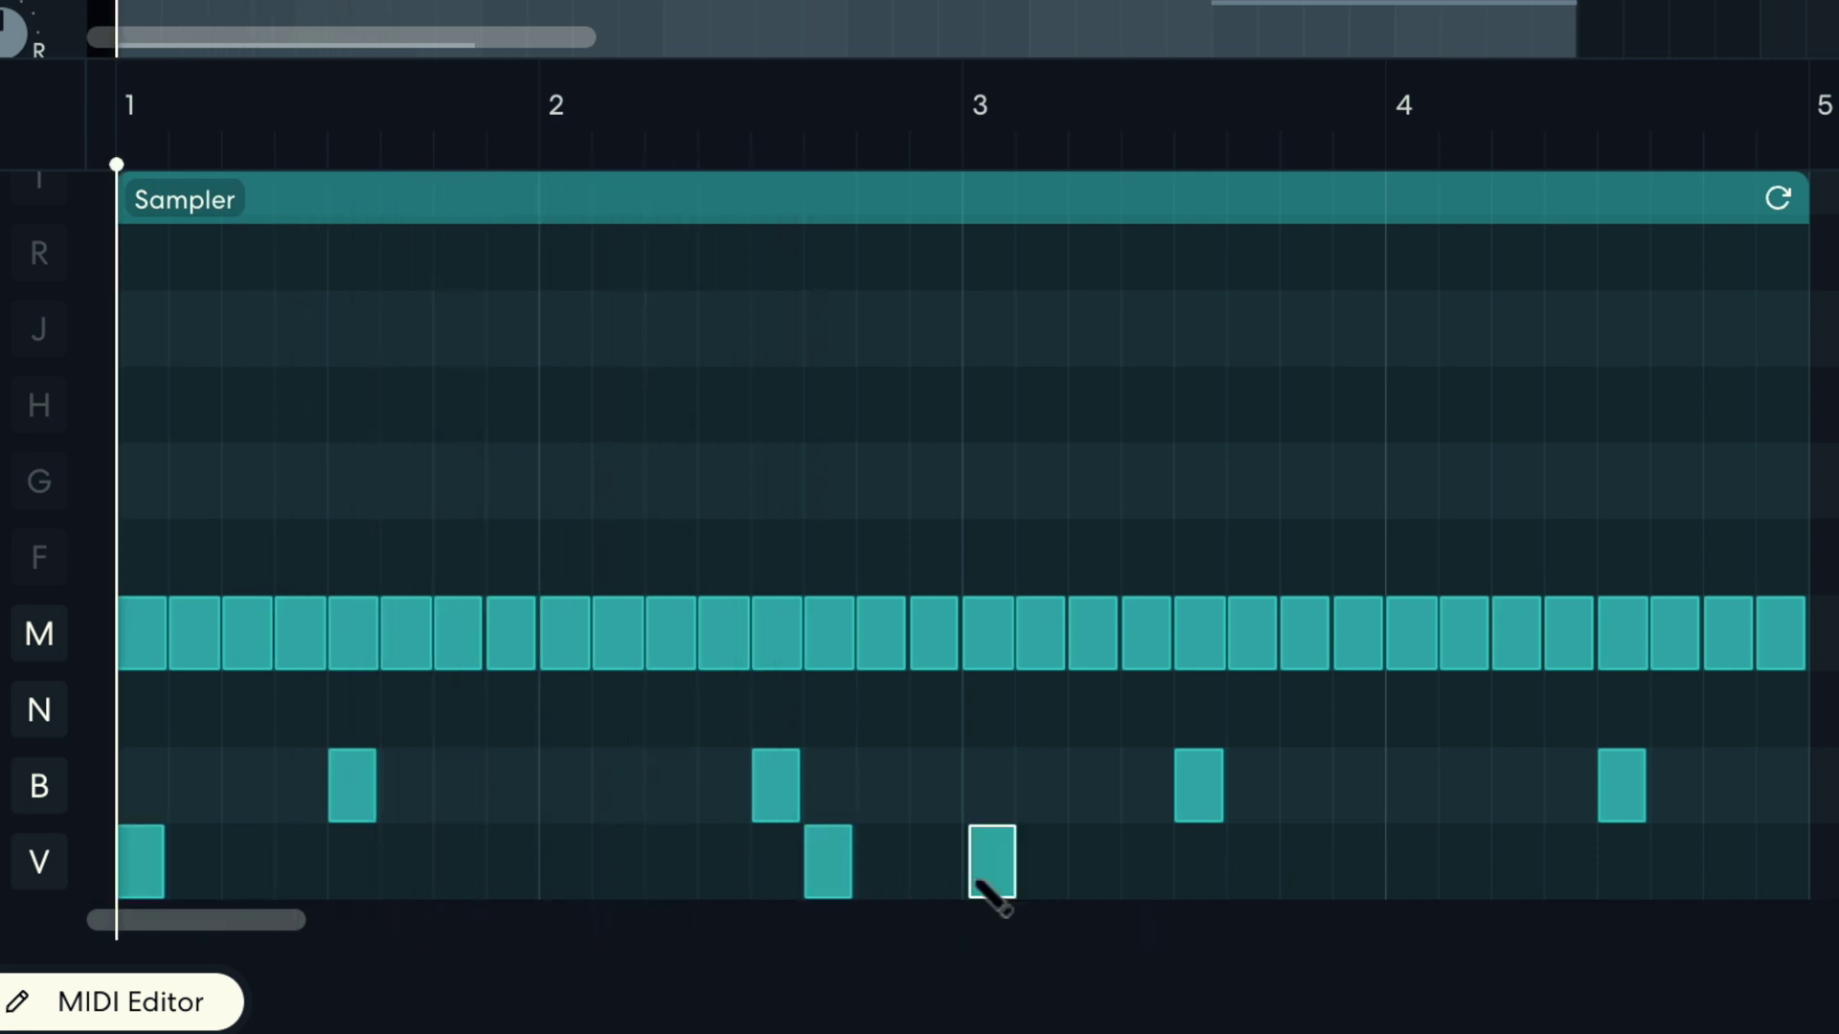
{"action": "left_click", "coordinate": [1674, 867]}
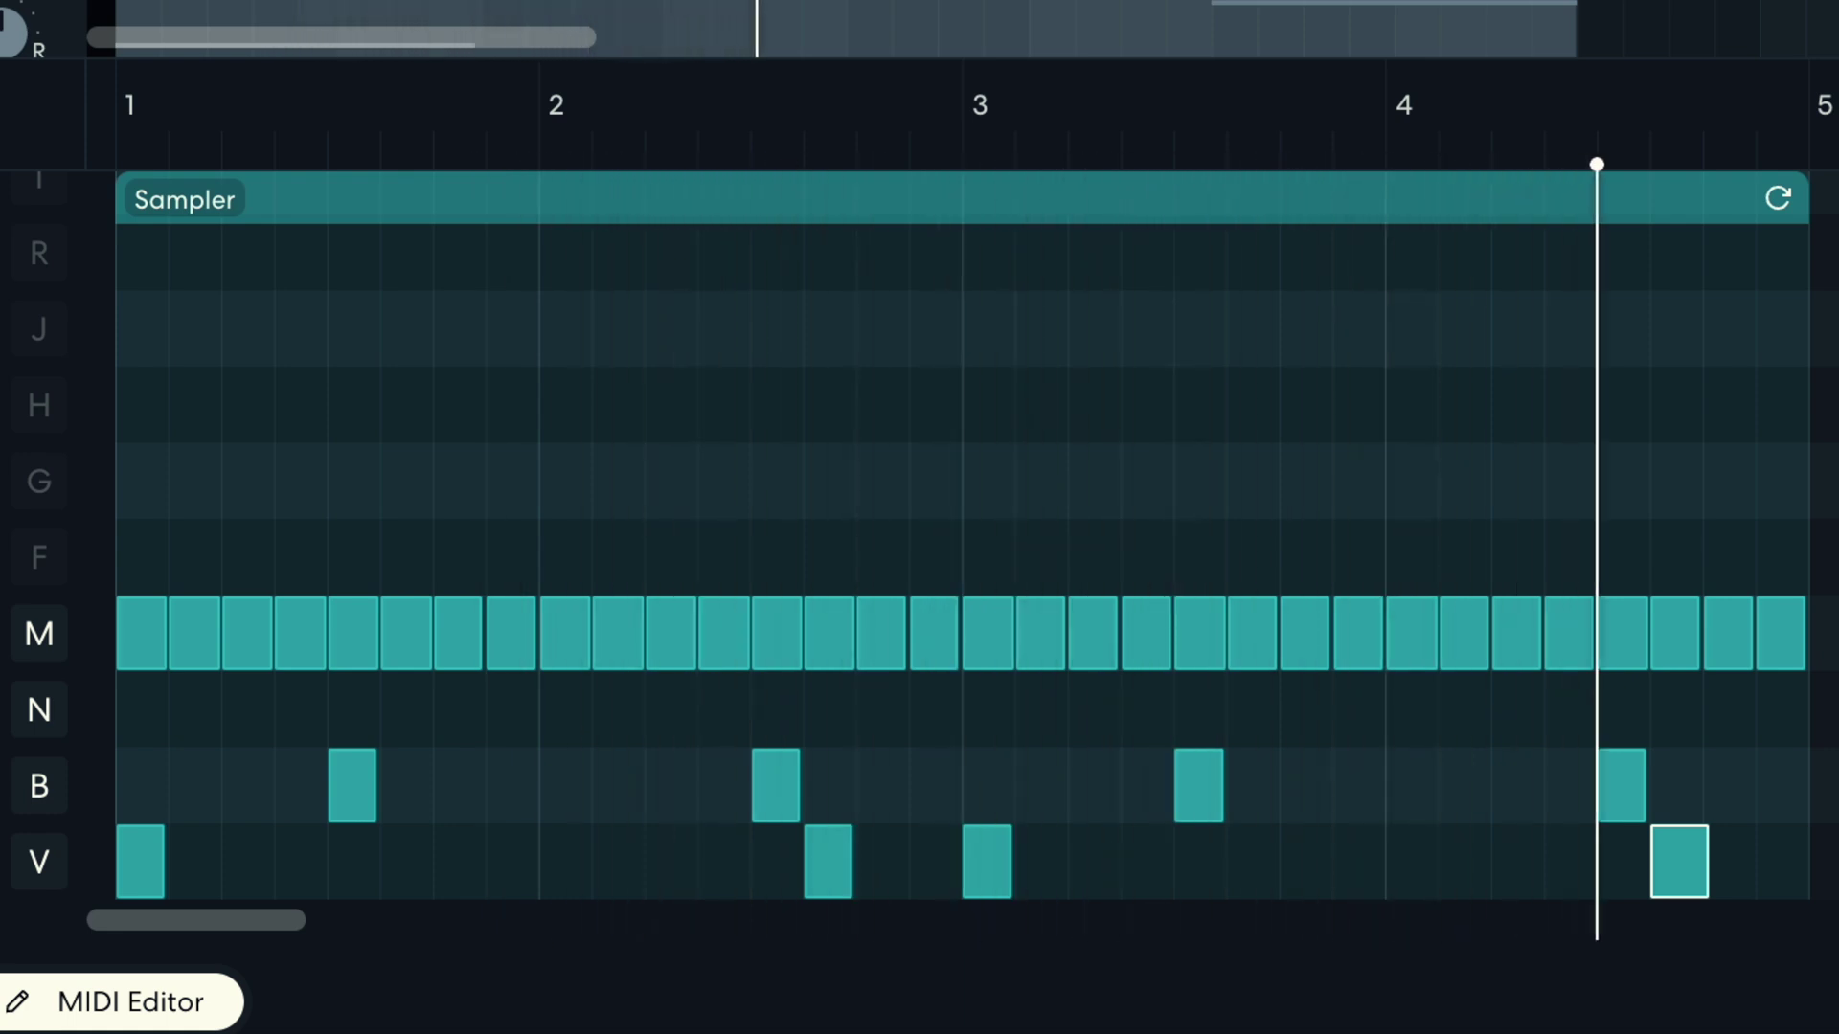
Step: Add row N hits on the second eighth of bars 2 and 4 and last eighth of bar 3, plus a row V hit on bar 2's third eighth
{"action": "left_click", "coordinate": [613, 814]}
{"action": "key", "text": "space"}
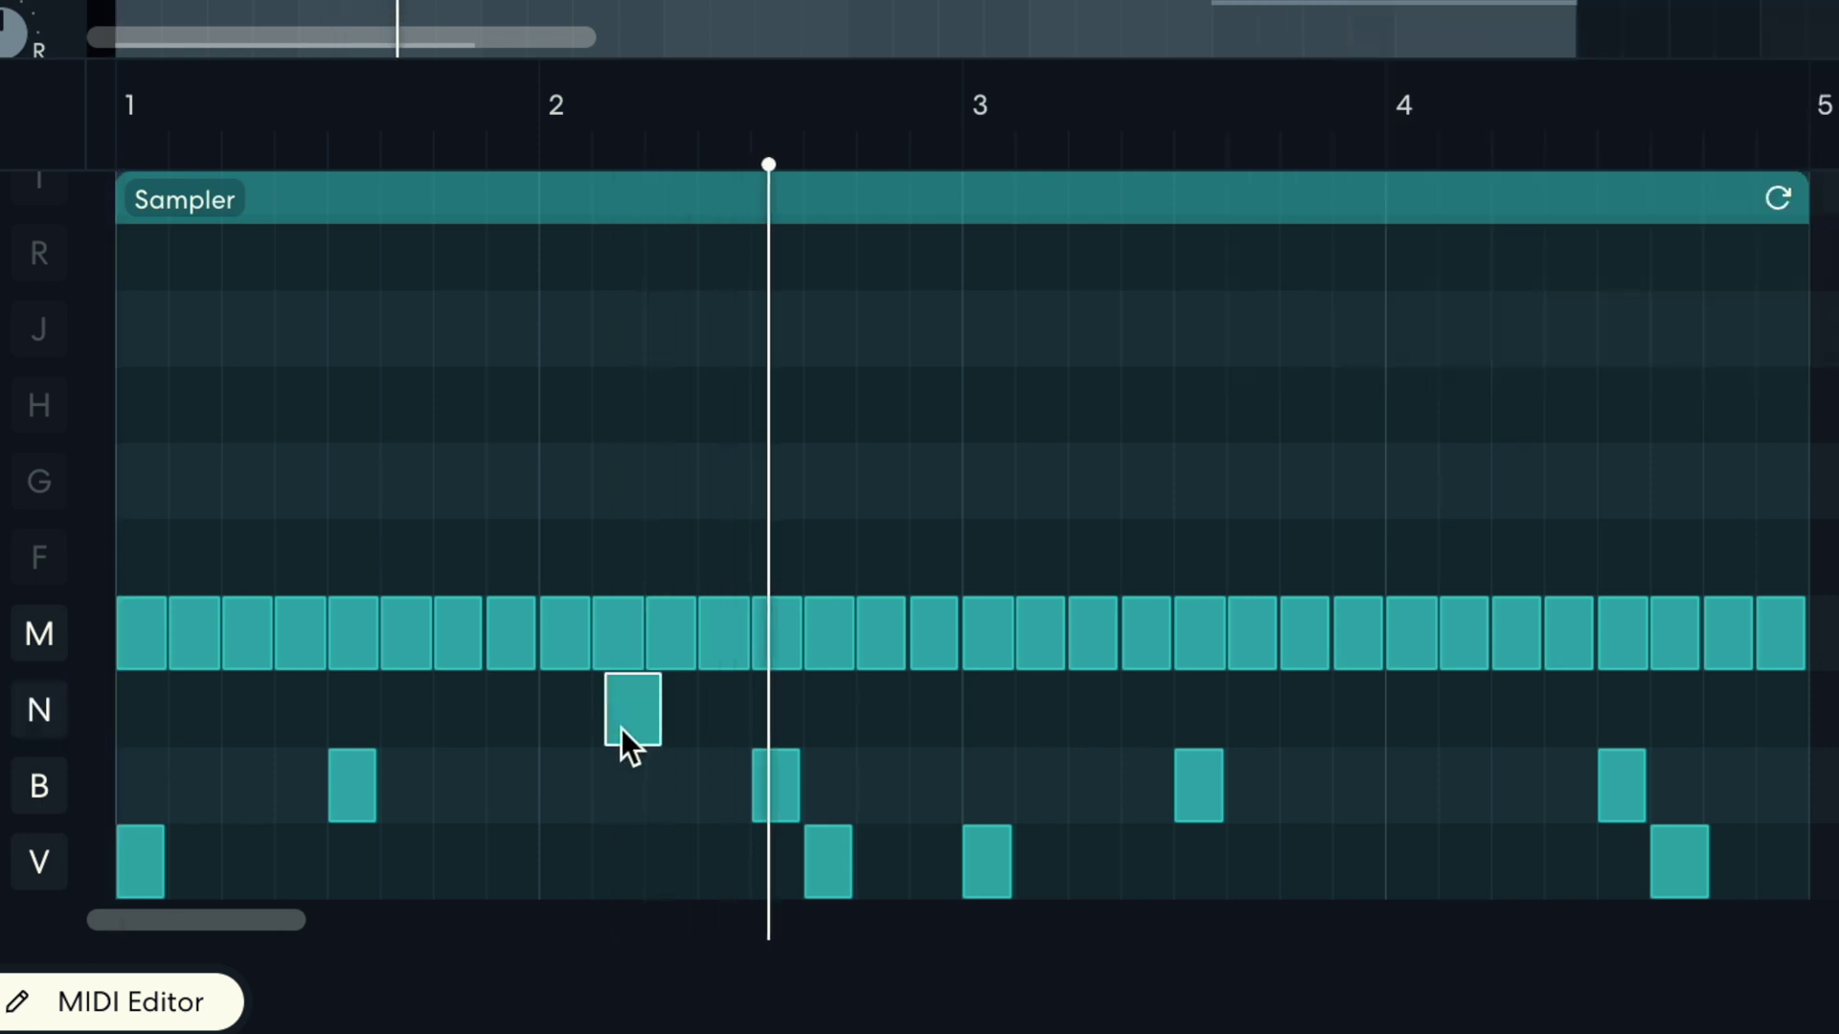
{"action": "left_click", "coordinate": [617, 726]}
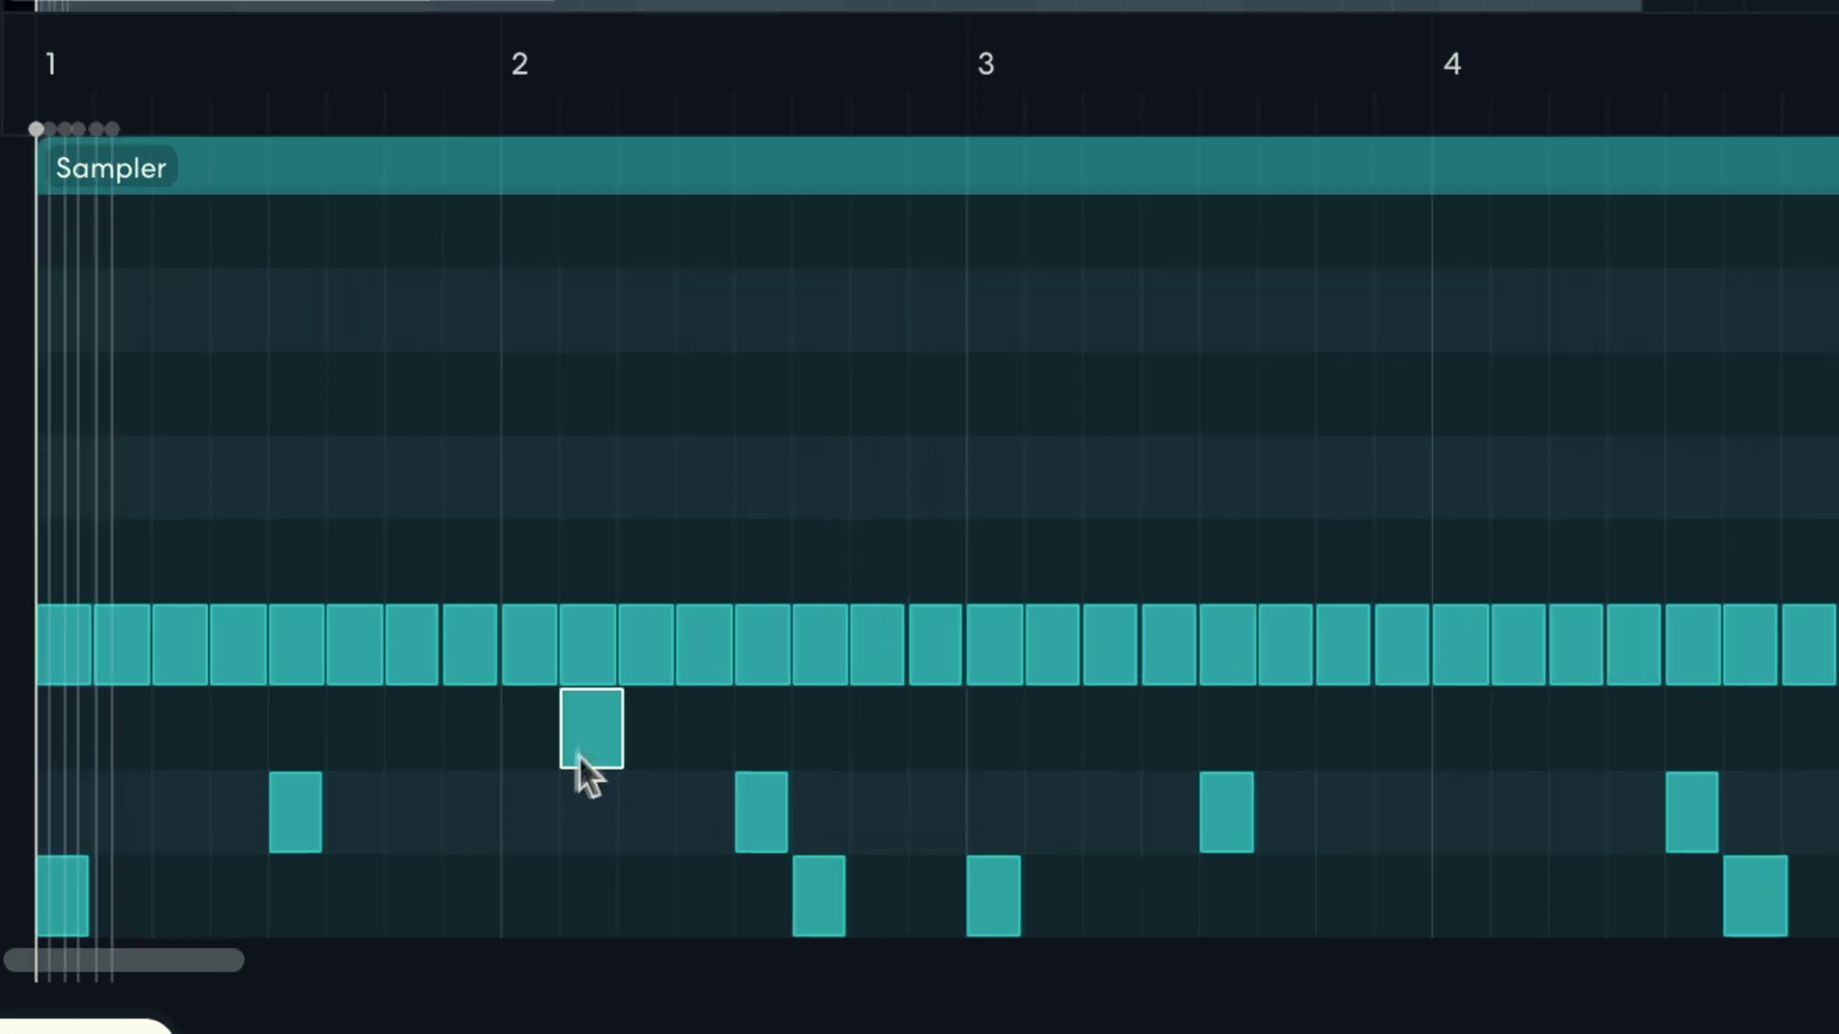
{"action": "double_click", "coordinate": [667, 859]}
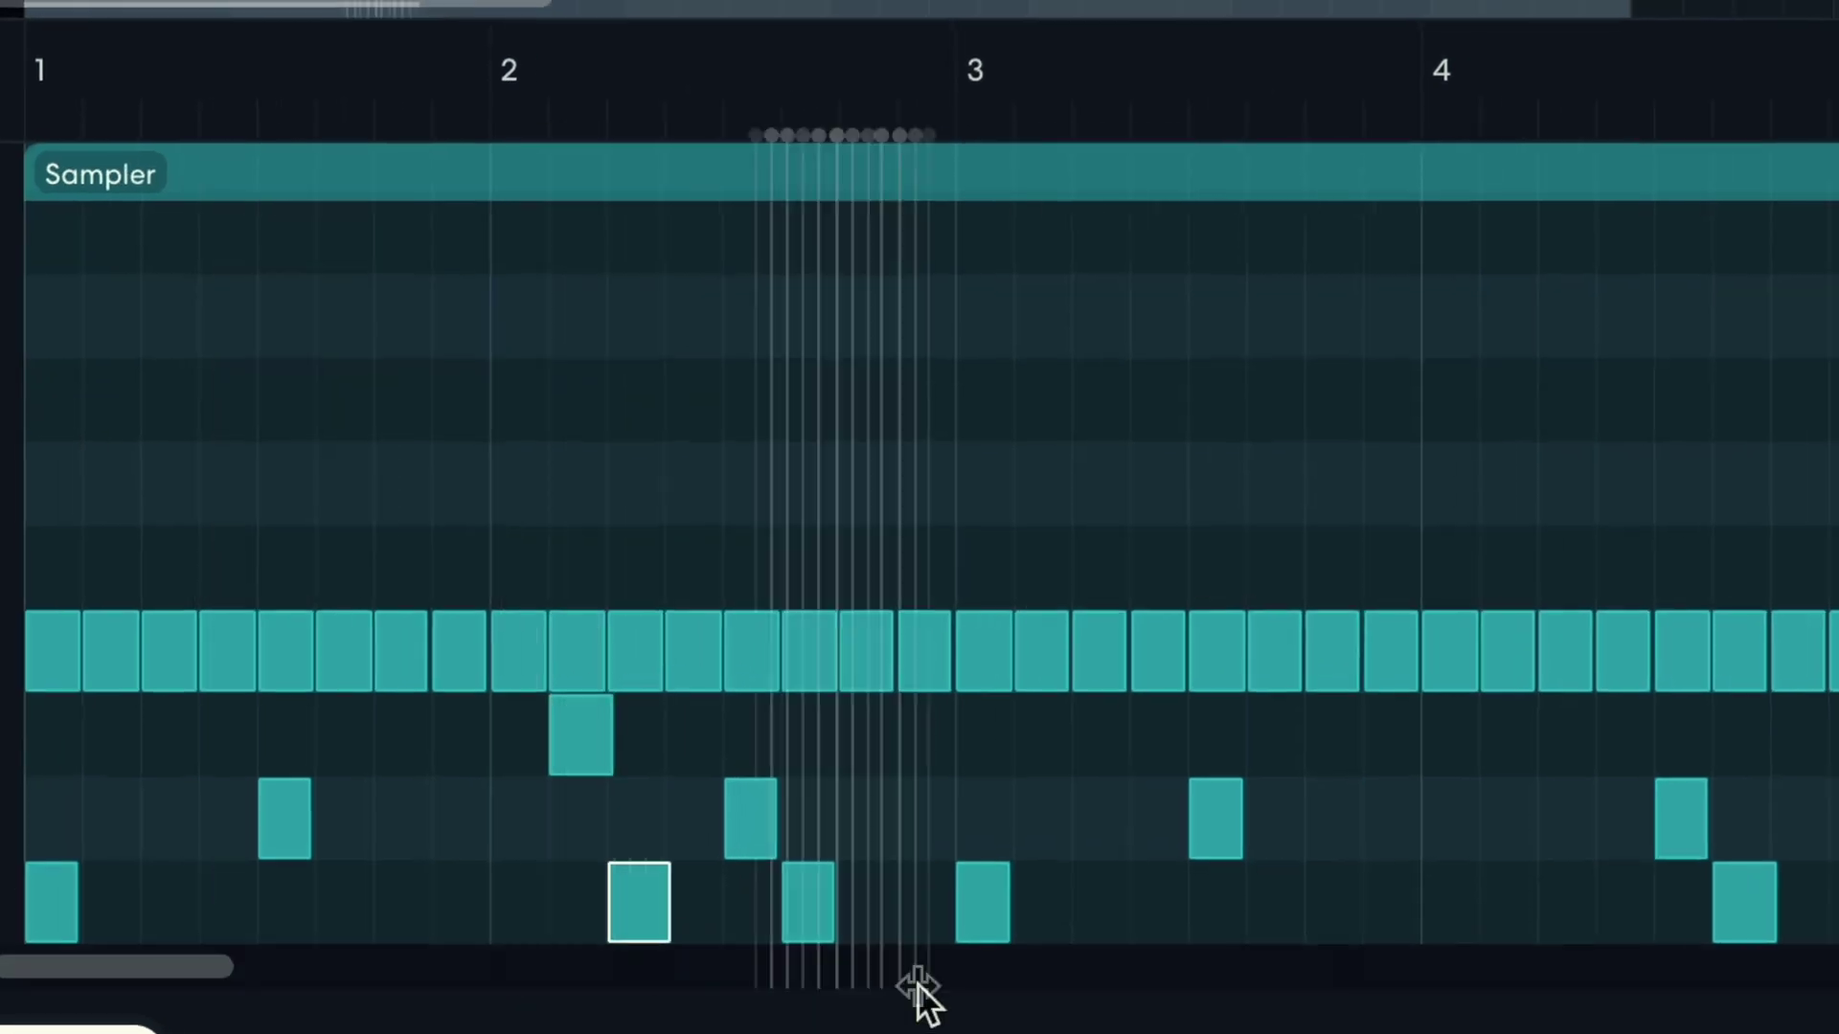
{"action": "left_click", "coordinate": [1398, 735]}
{"action": "left_click", "coordinate": [1511, 735]}
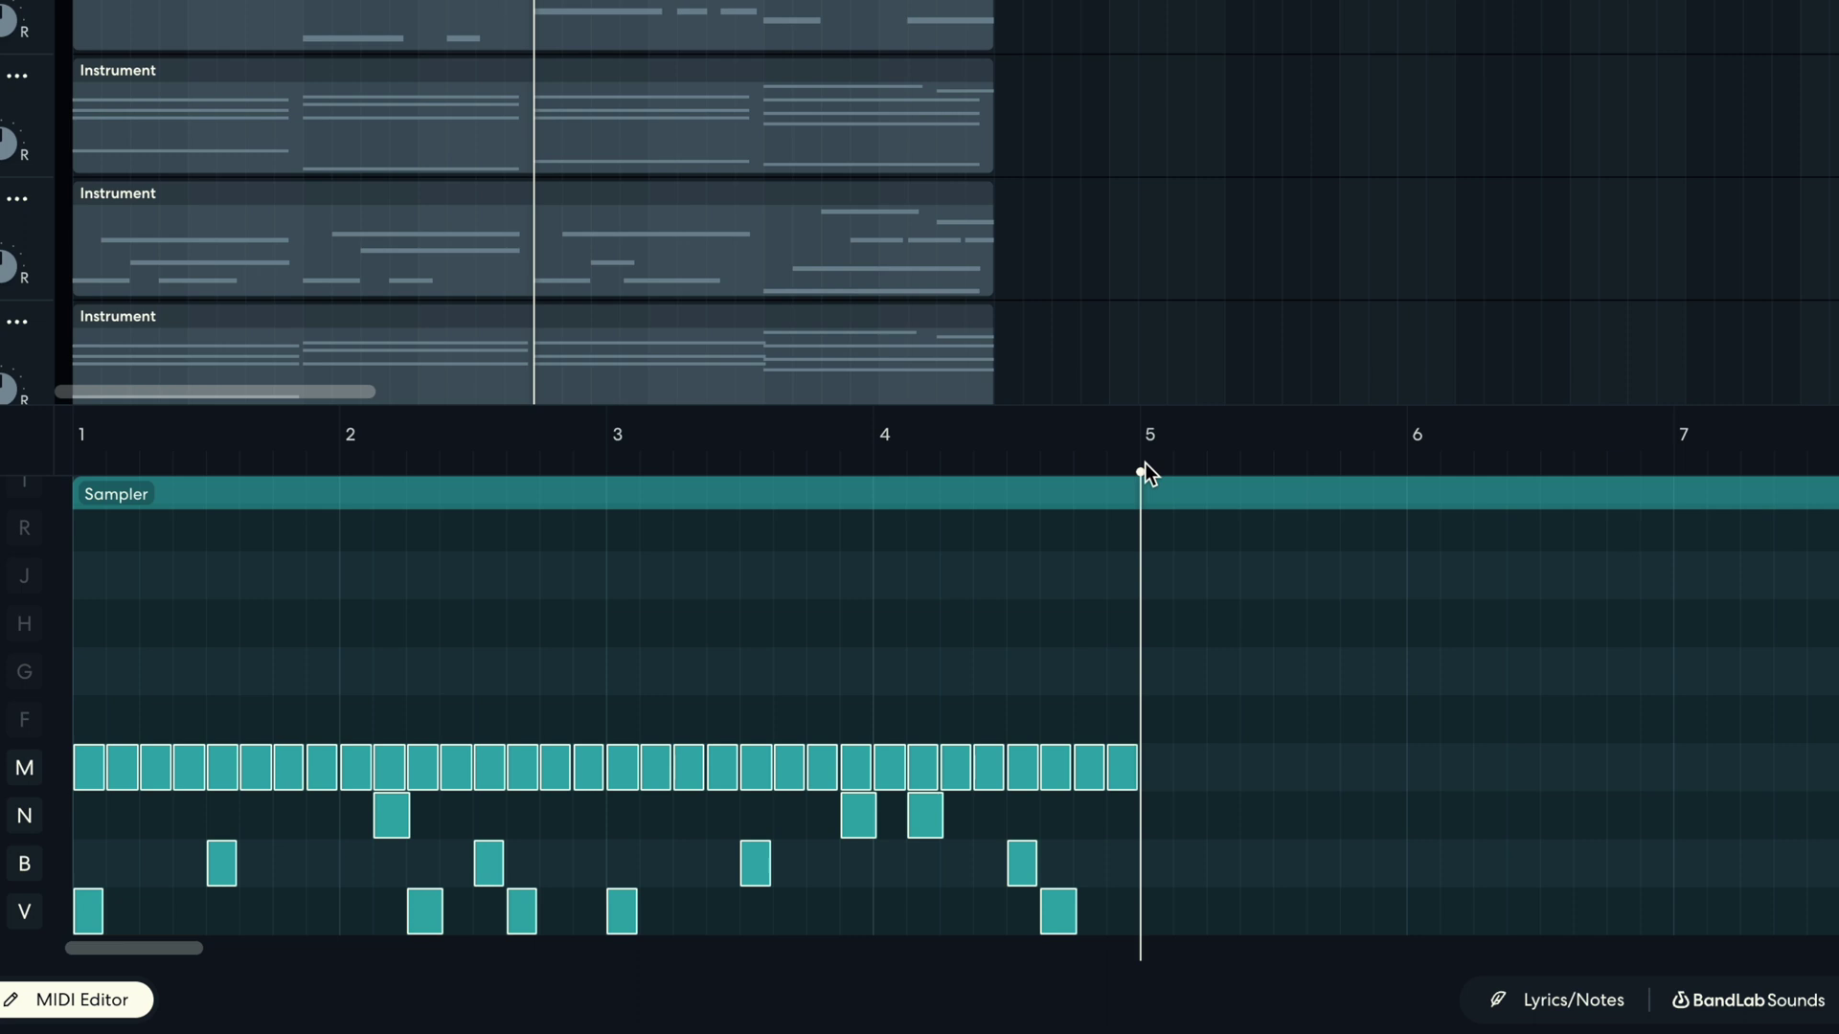
Step: Copy the four-bar drum pattern into bars 5 to 8 and add an extra row V hit just before bar 7's row B hit
{"action": "left_click_drag", "start_coordinate": [1140, 472], "coordinate": [1403, 615]}
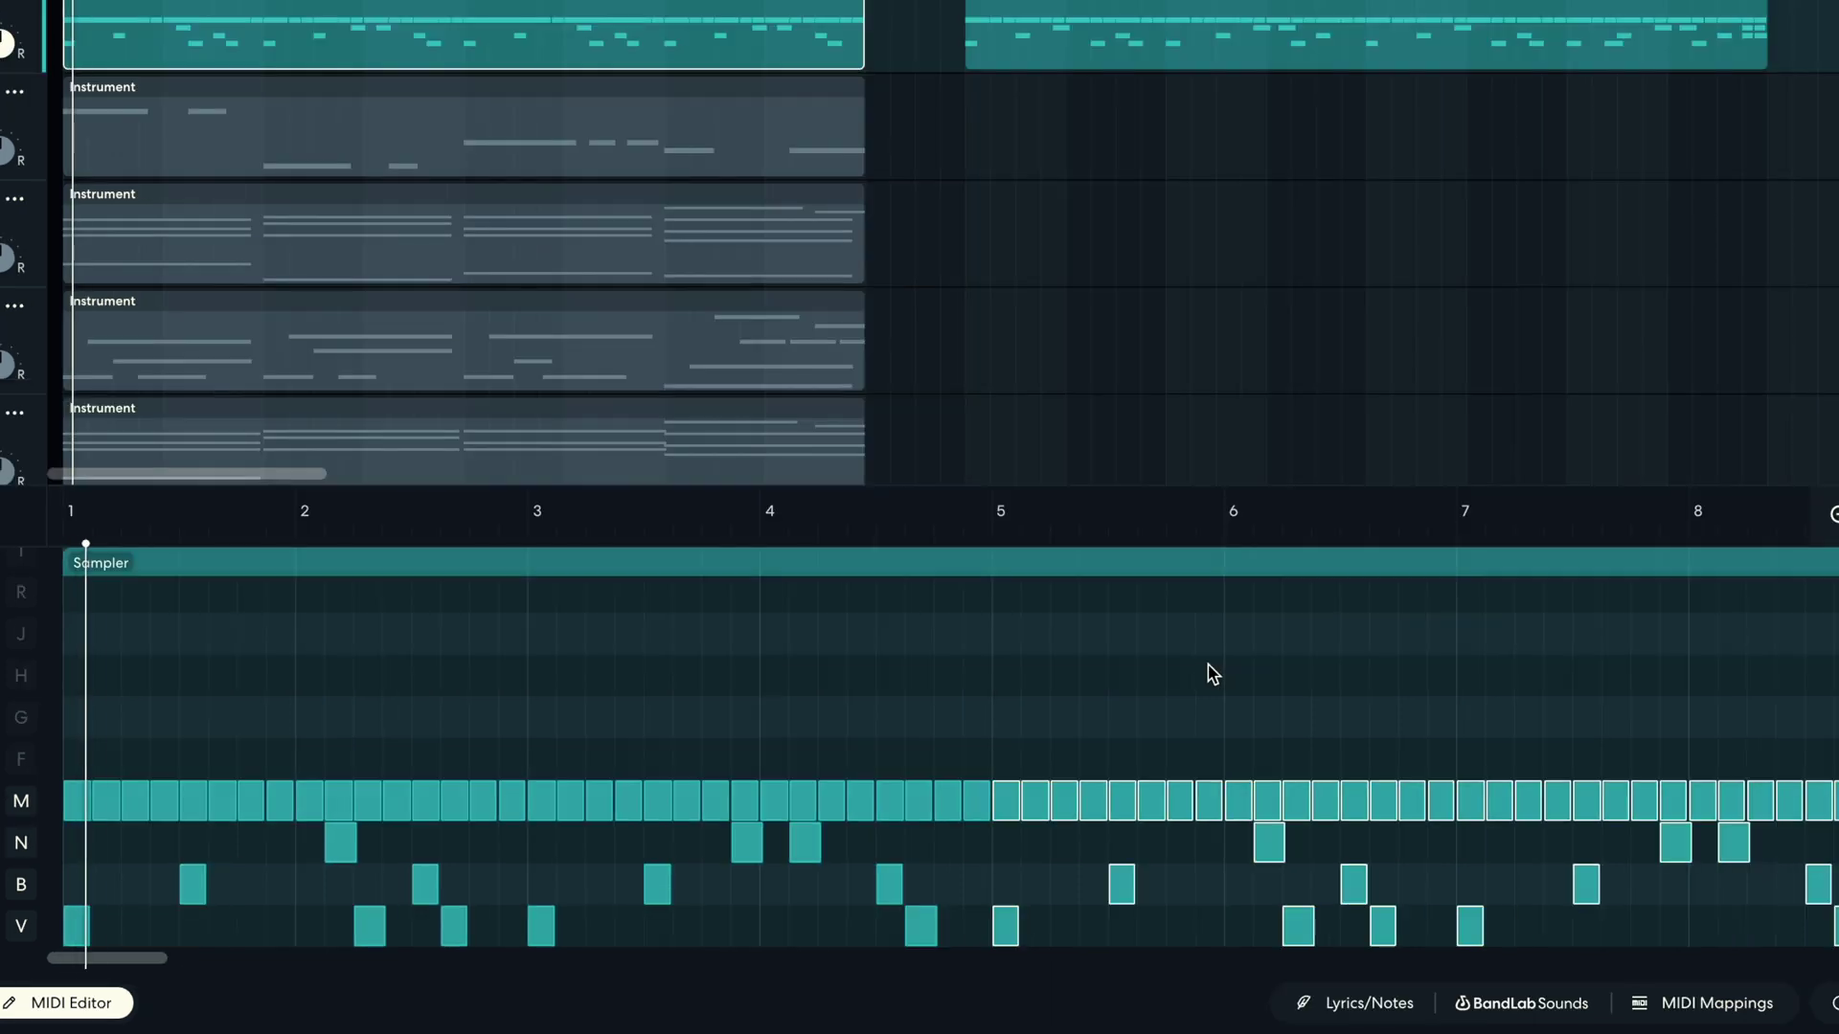
{"action": "scroll", "coordinate": [1383, 618], "scroll_direction": "right", "scroll_amount": 5}
{"action": "scroll", "coordinate": [1355, 650], "scroll_direction": "left", "scroll_amount": 1}
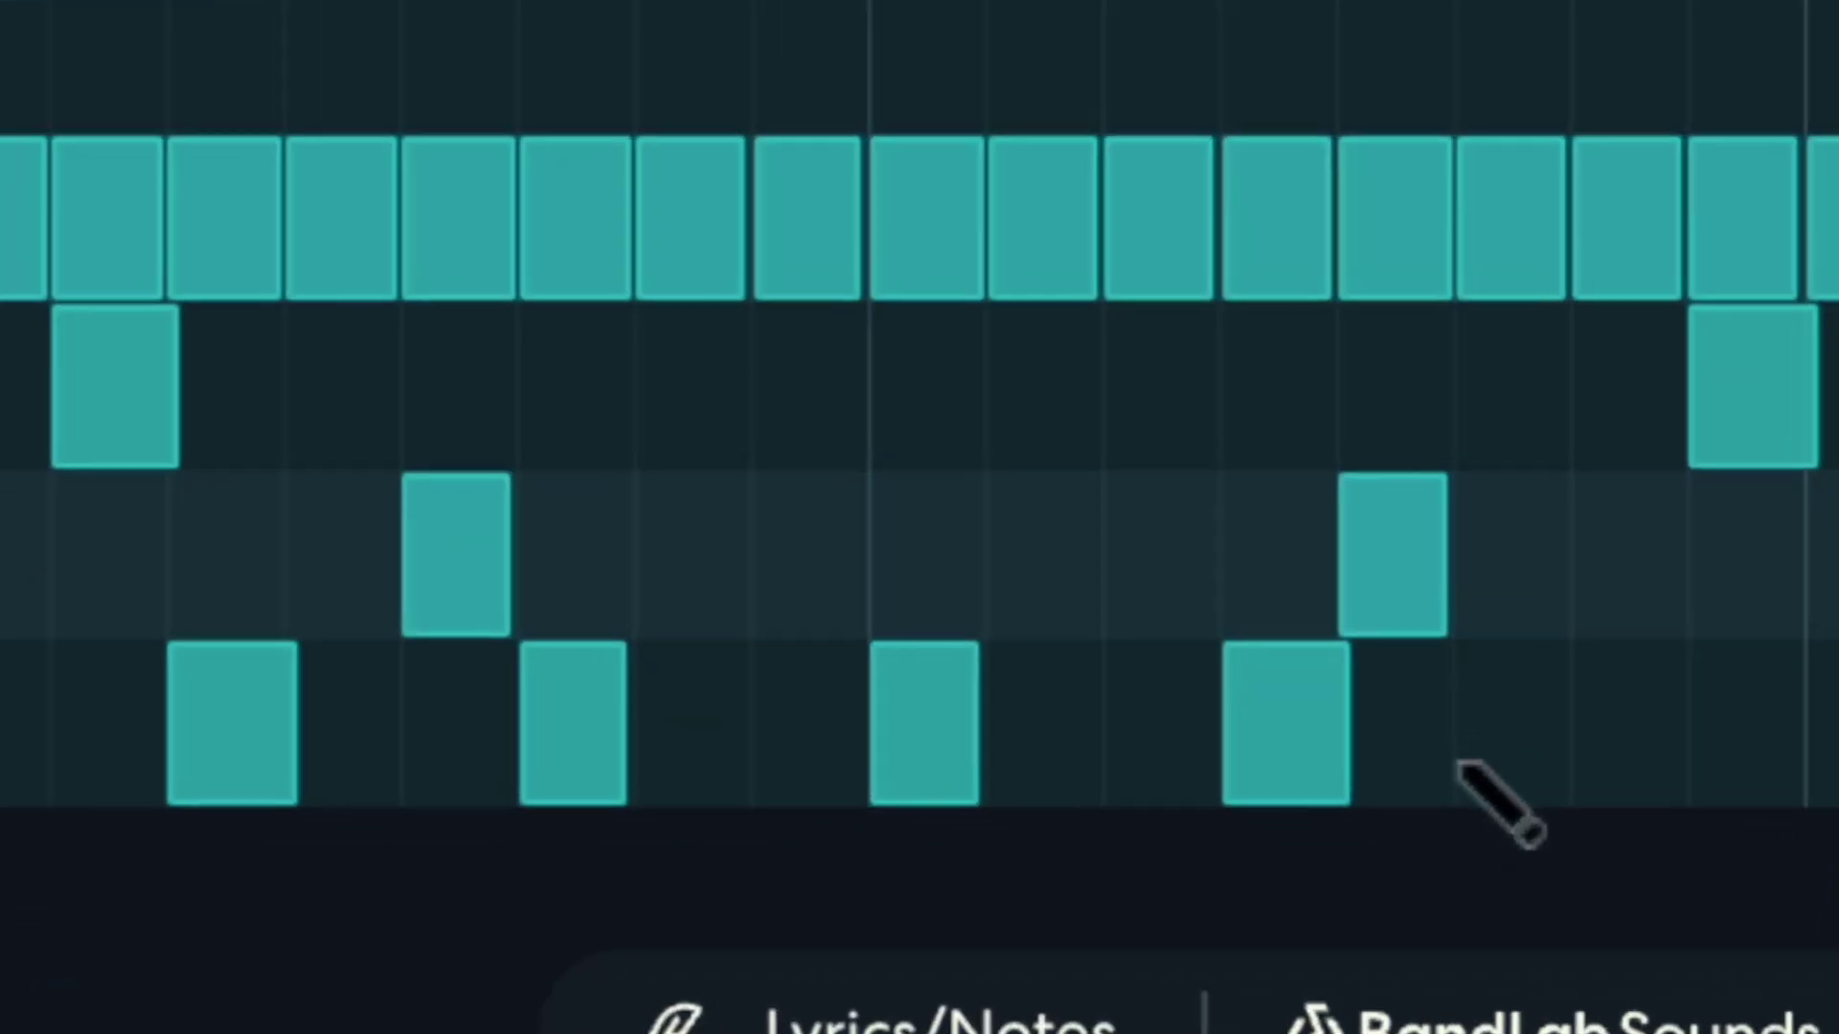
{"action": "left_click", "coordinate": [1511, 926]}
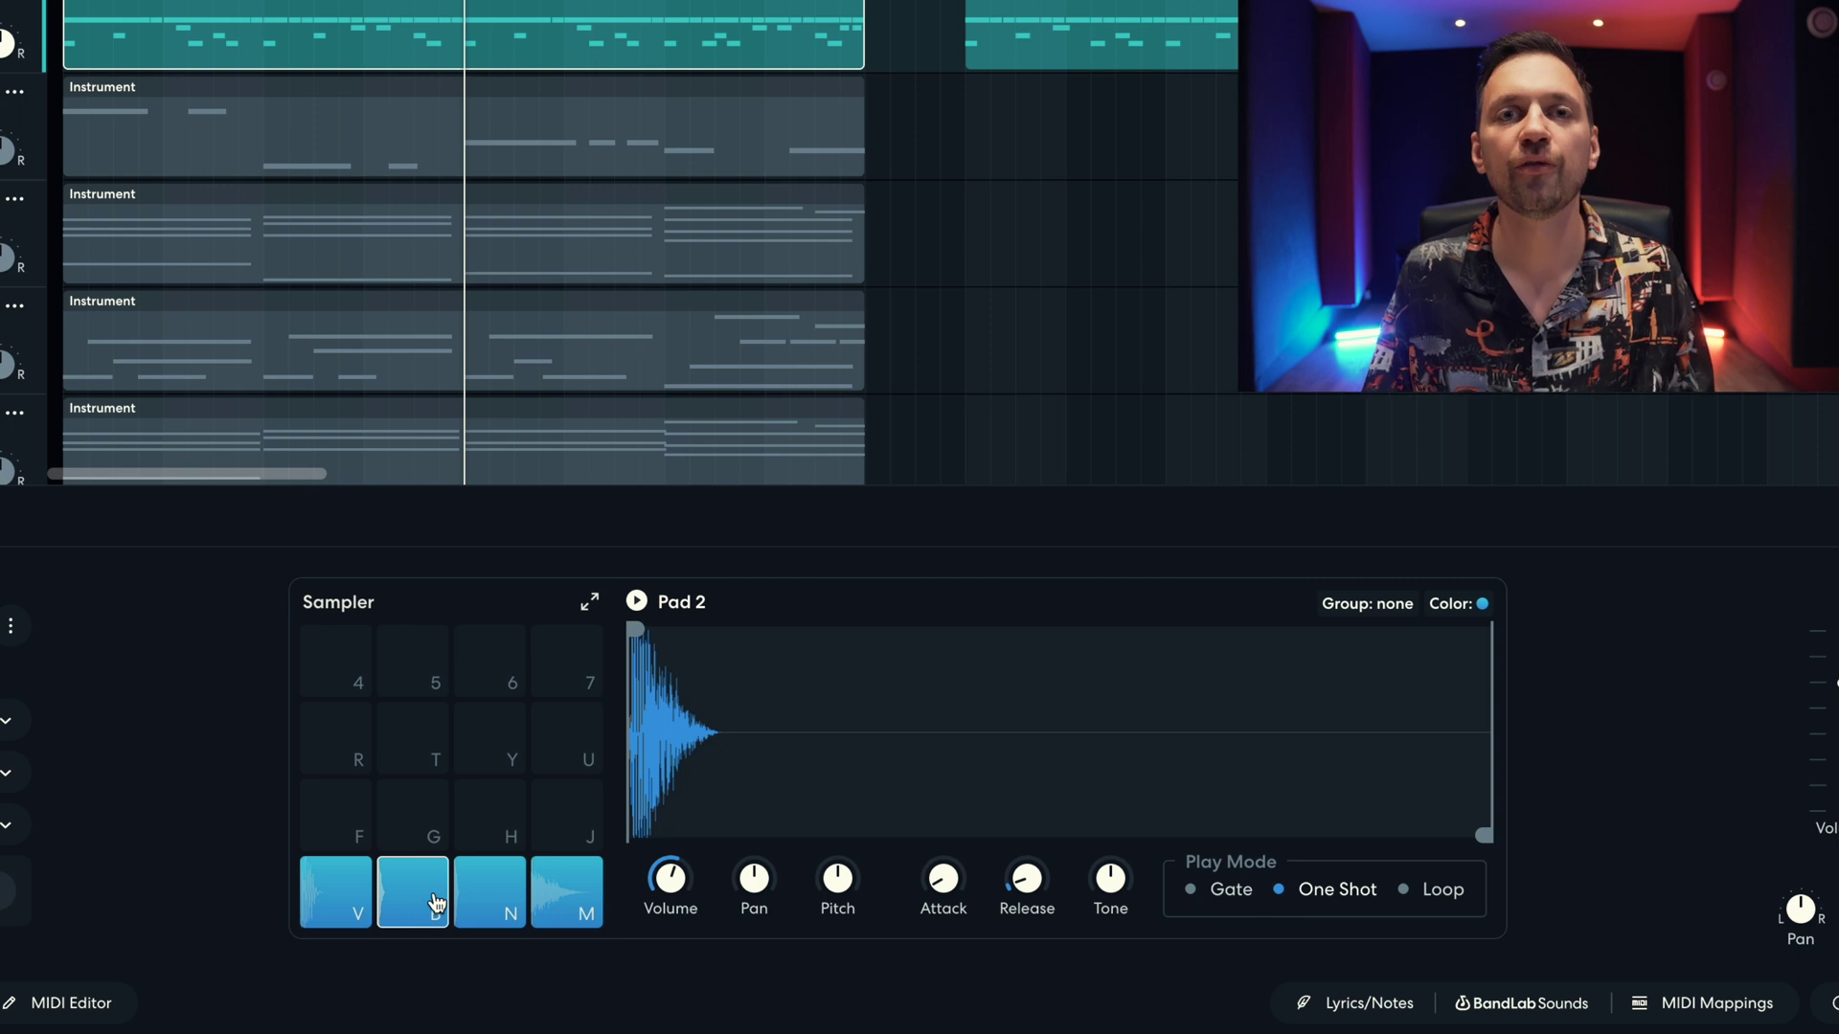
Step: Select the sample on pad M in the sampler and adjust its sound settings
{"action": "left_click", "coordinate": [567, 890]}
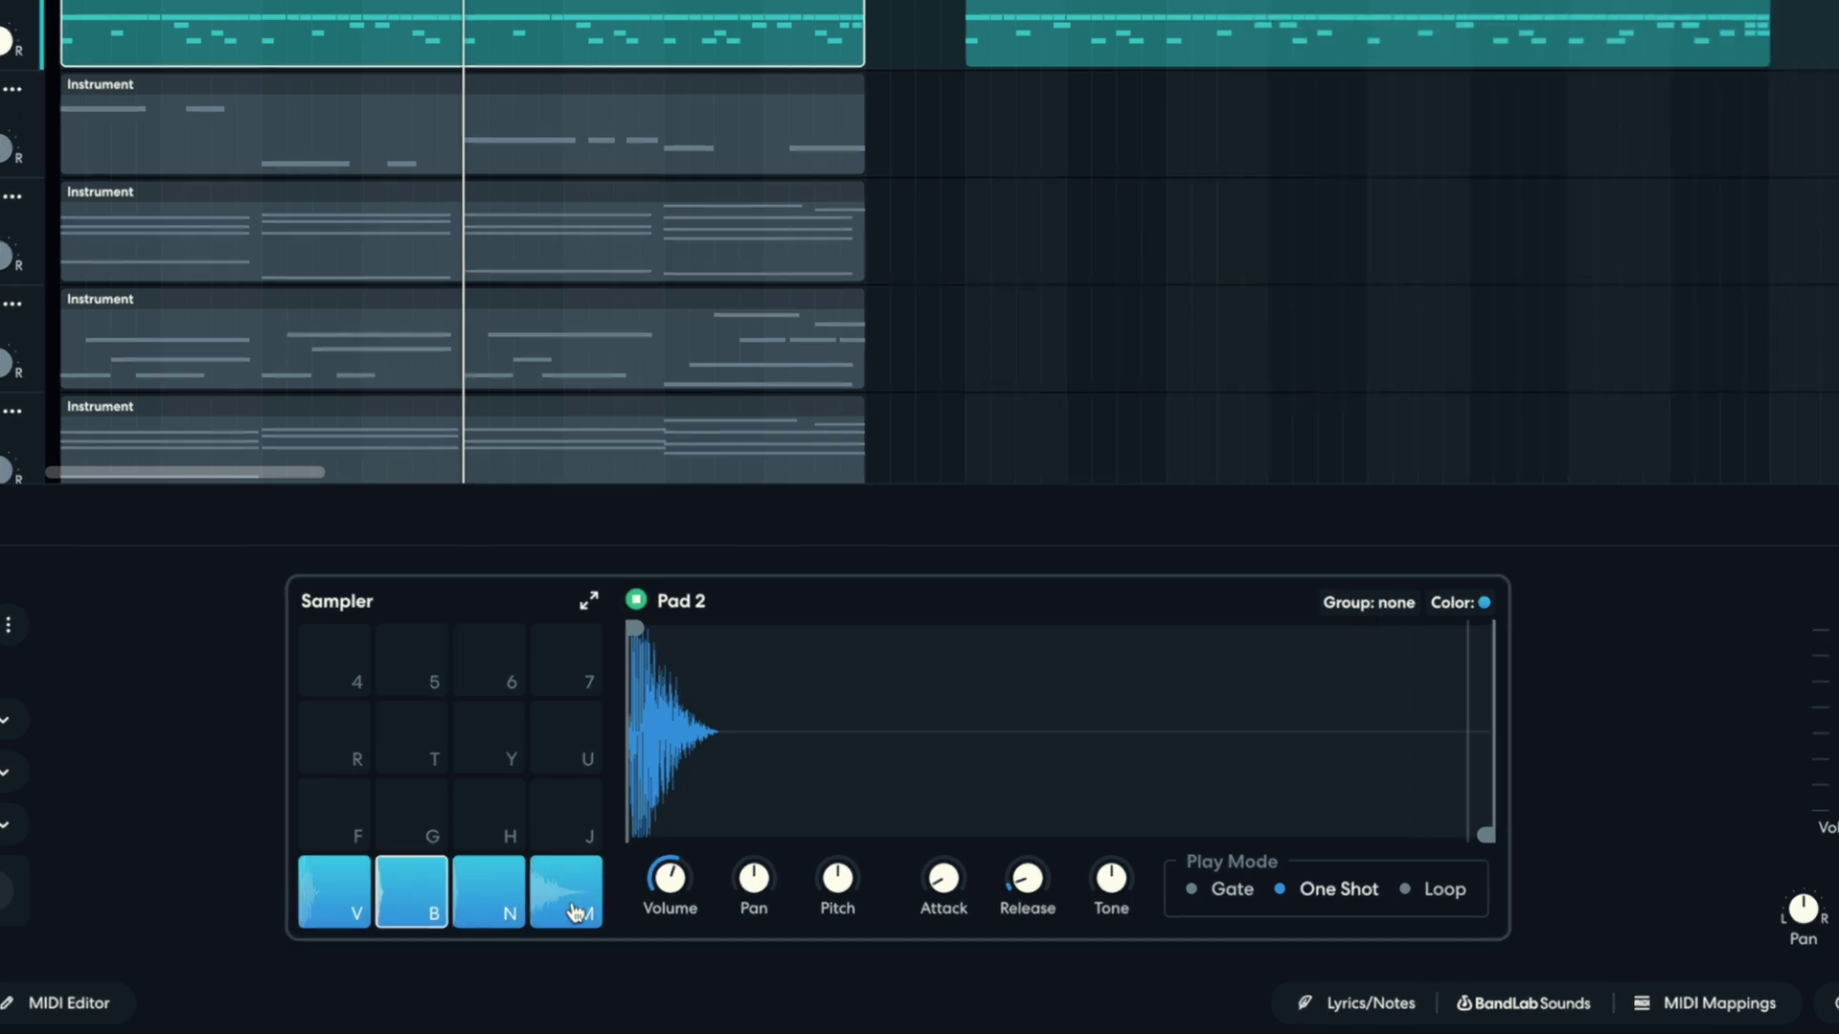
{"action": "left_click_drag", "start_coordinate": [831, 896], "coordinate": [831, 877]}
{"action": "mouse_move", "coordinate": [892, 545]}
{"action": "left_mouse_down"}
{"action": "mouse_move", "coordinate": [879, 440]}
{"action": "mouse_move", "coordinate": [874, 532]}
{"action": "left_mouse_up"}
{"action": "left_click_drag", "start_coordinate": [876, 668], "coordinate": [849, 556]}
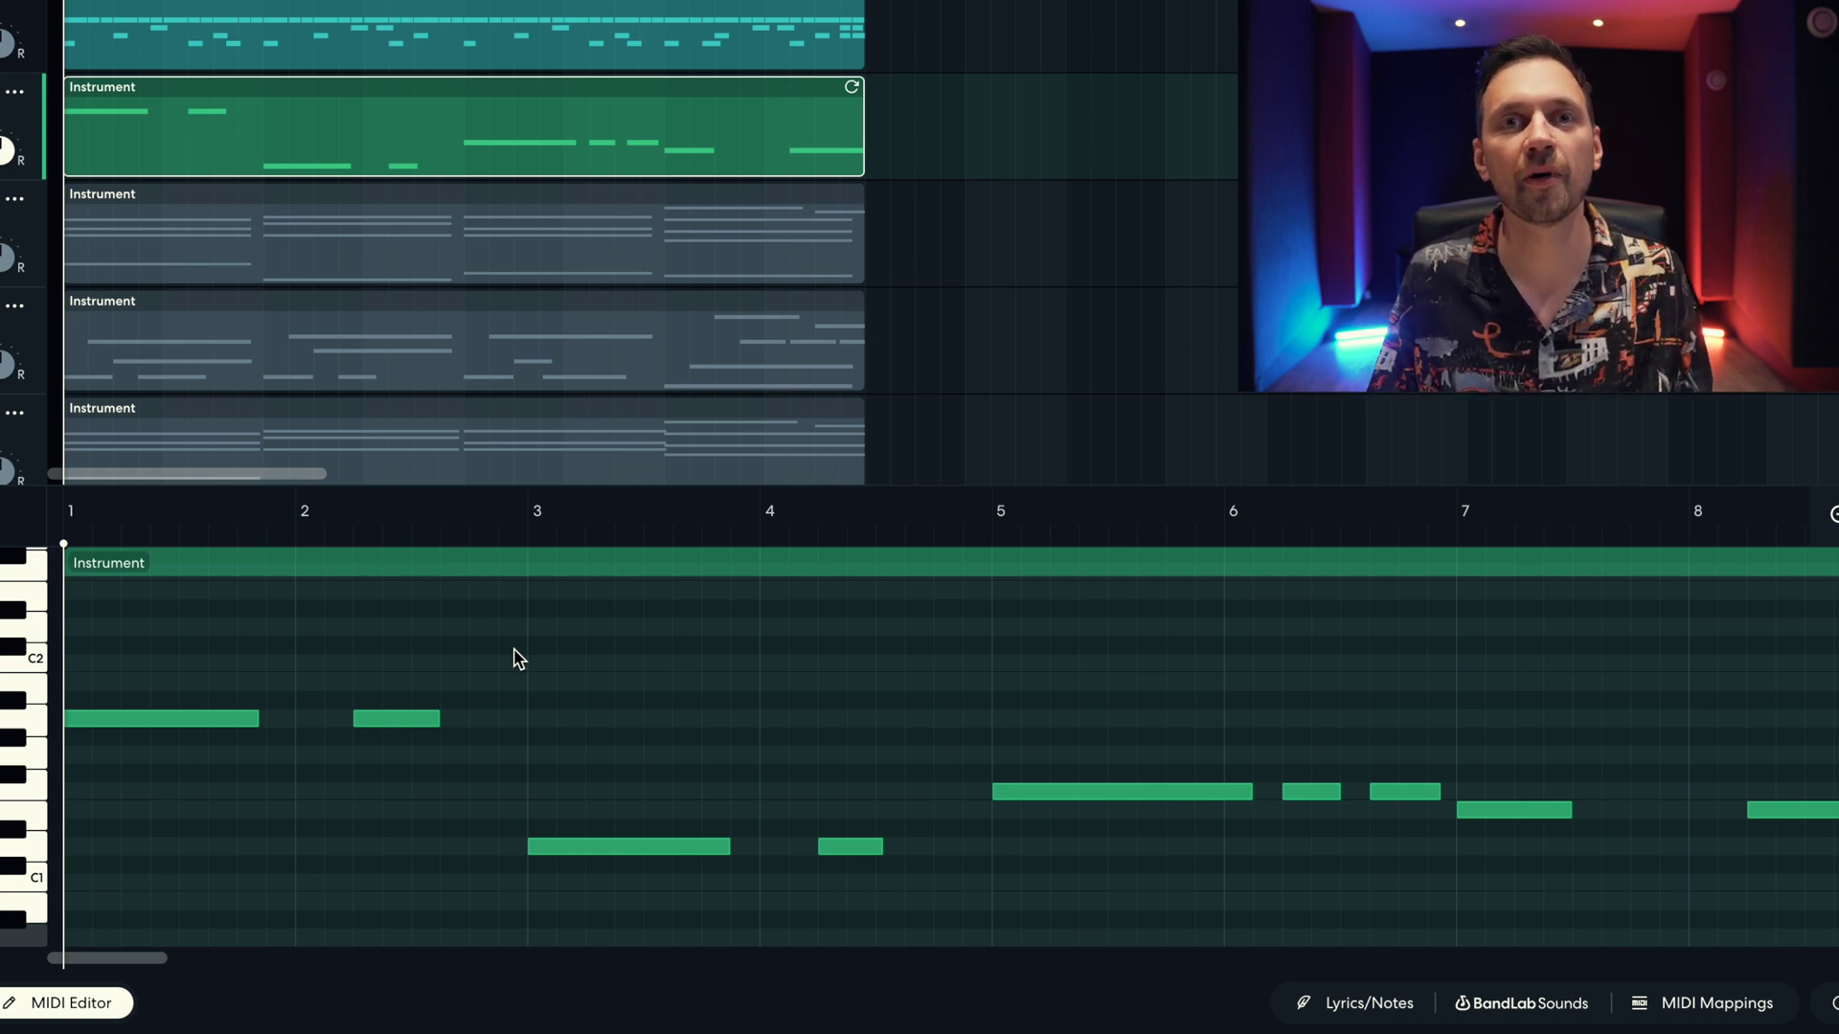
Step: Play the bass line from bar 1 together with its note pattern in view
{"action": "key", "text": "space"}
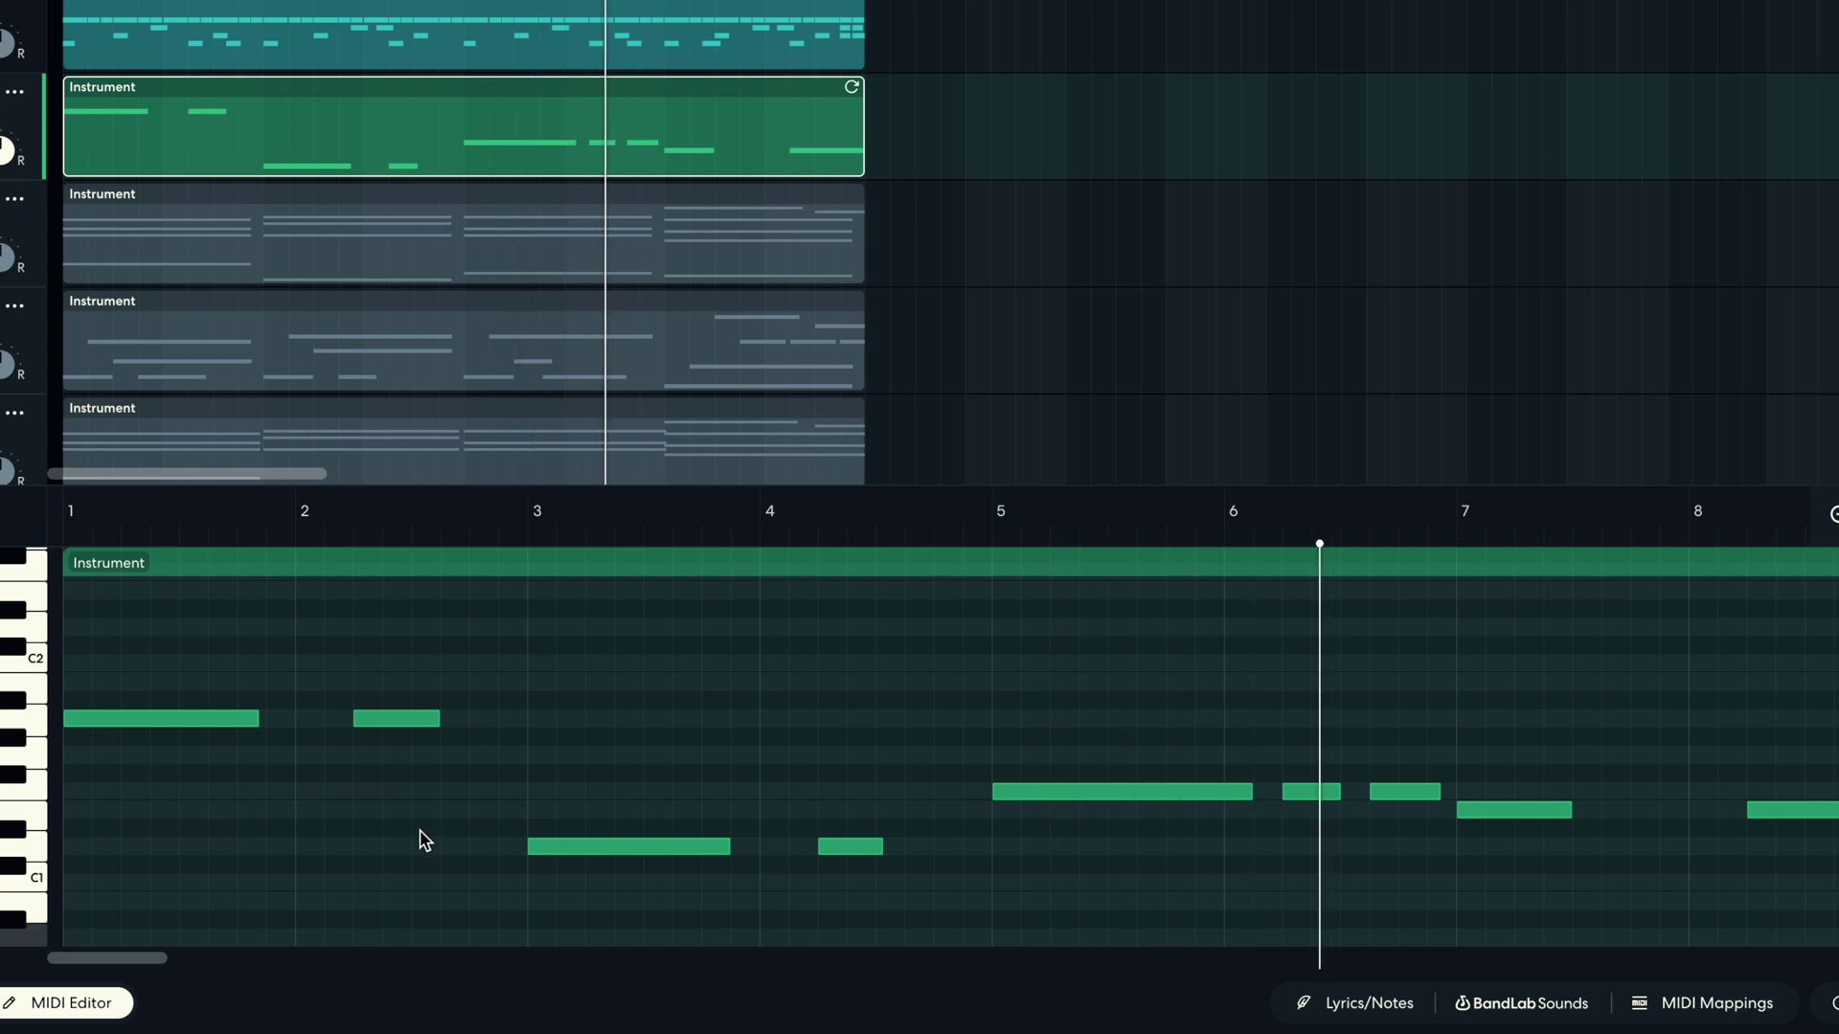
{"action": "key", "text": "space"}
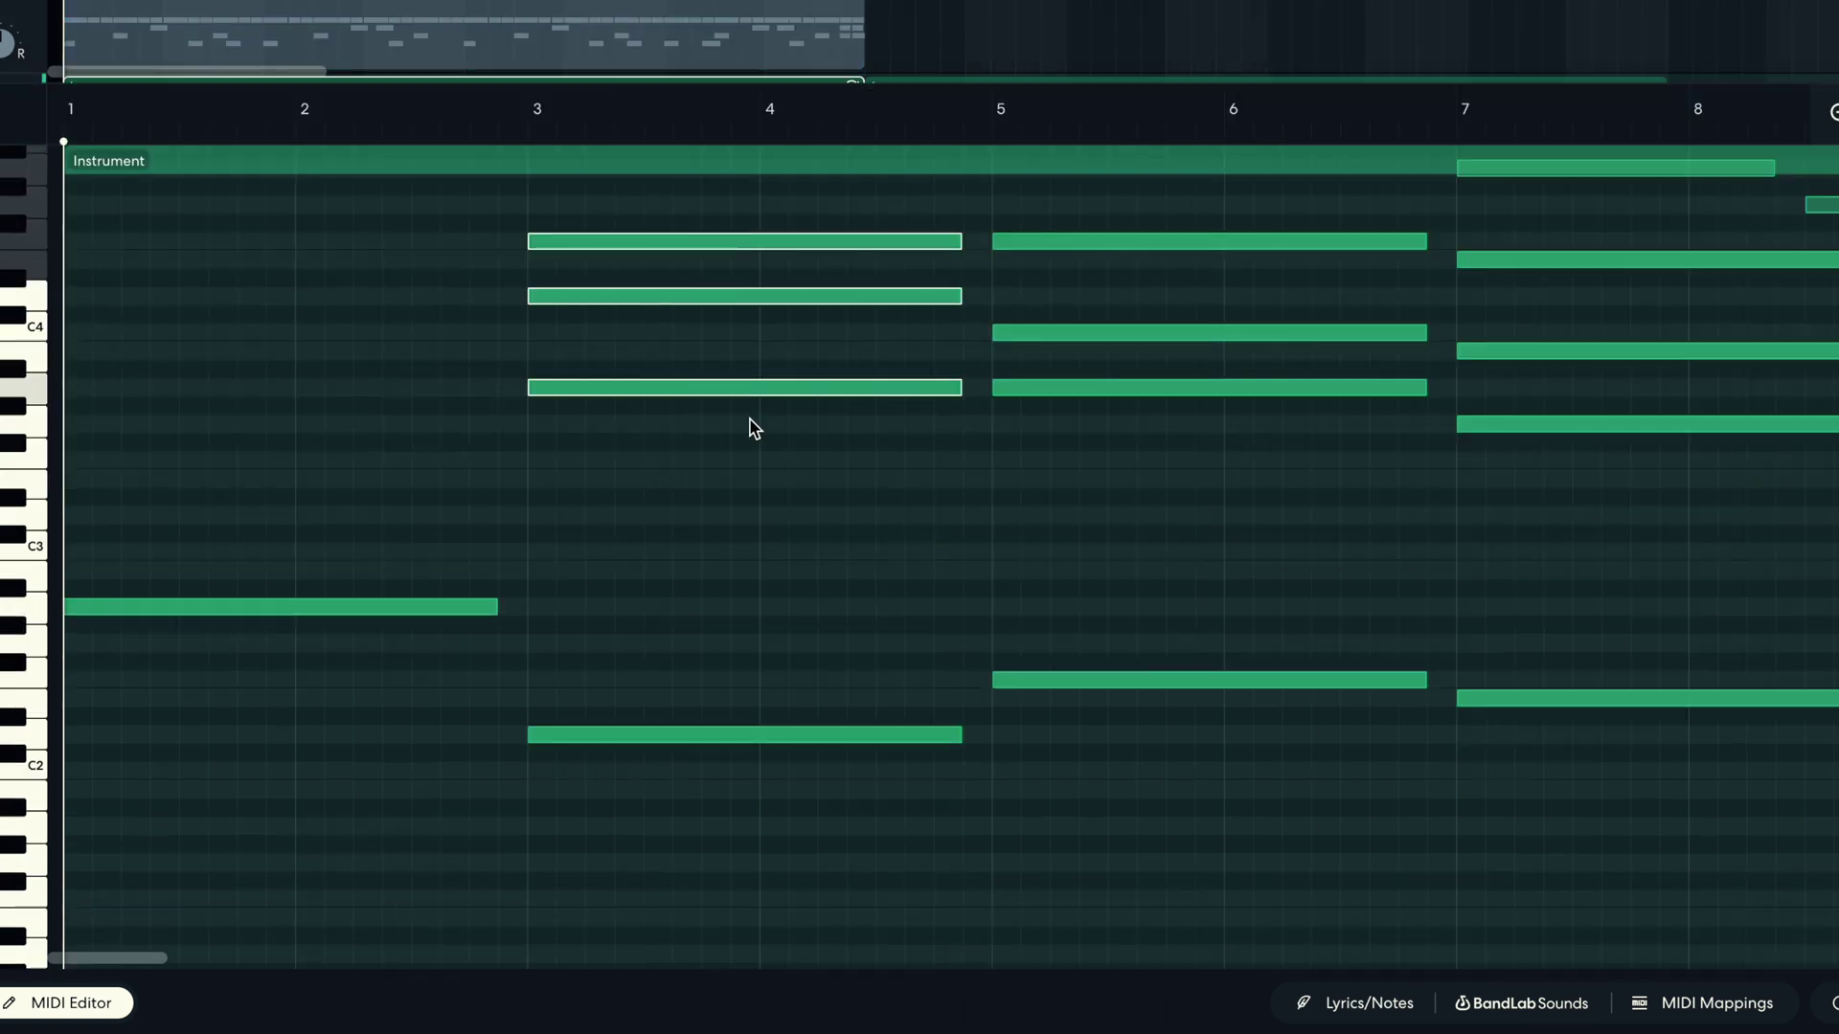
Step: Delete the upper chord notes in bars 3 to 8, keeping only the low bass notes, and play the bass
{"action": "key", "text": "Delete"}
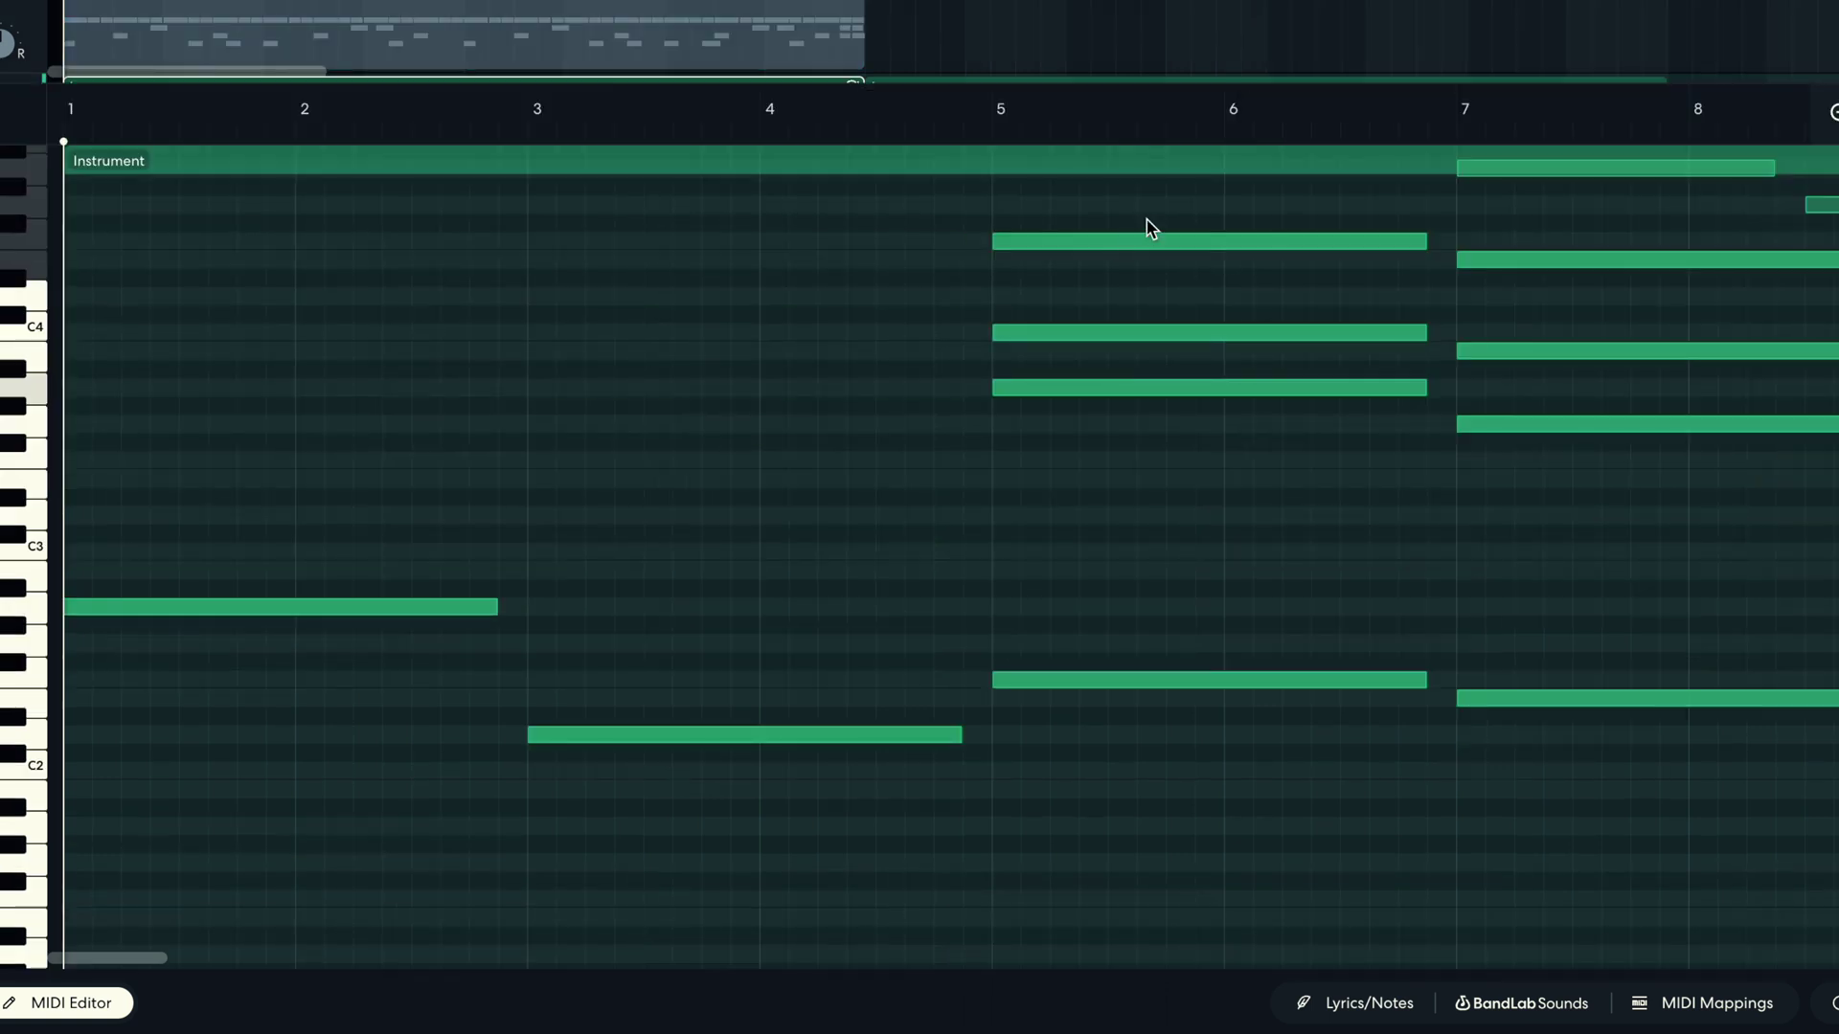
{"action": "left_click_drag", "start_coordinate": [1149, 228], "coordinate": [1408, 472]}
{"action": "key", "text": "Delete"}
{"action": "left_click_drag", "start_coordinate": [1571, 485], "coordinate": [1529, 247]}
{"action": "key", "text": "Delete"}
{"action": "key", "text": "space"}
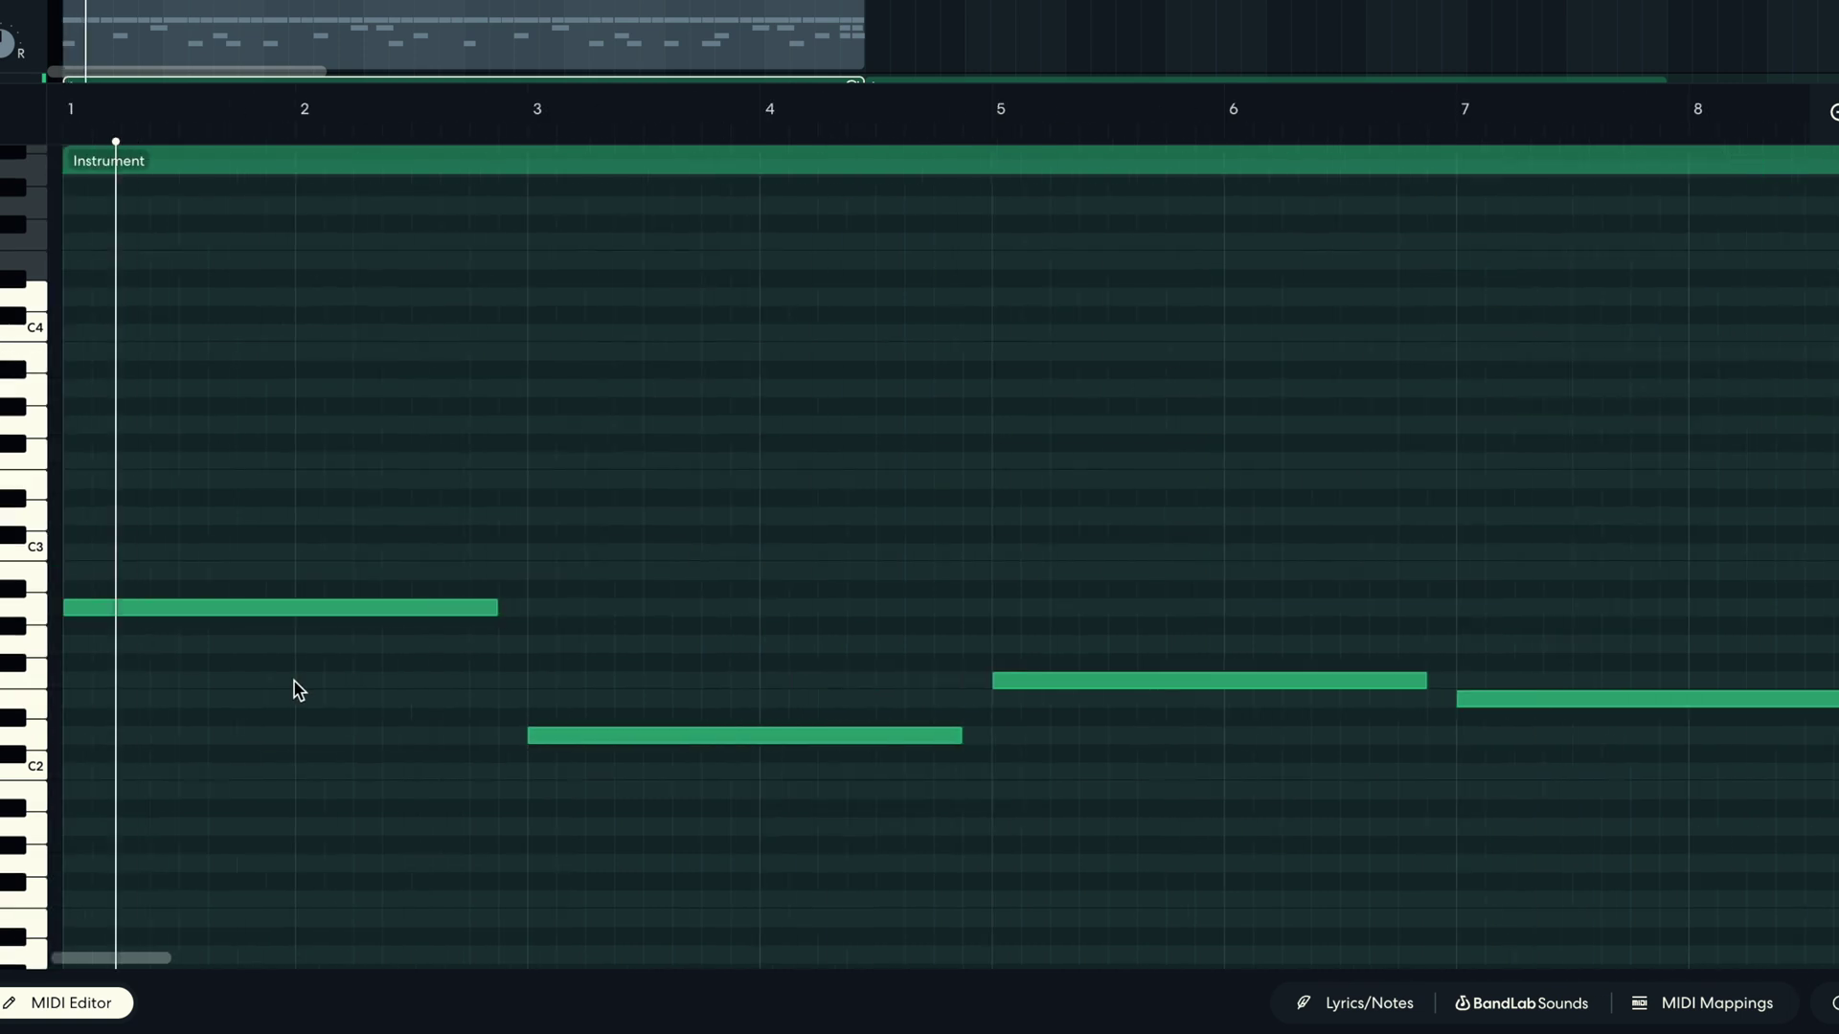
Step: Lower the bass notes at bars 1 and 3 by an octave to A1 and D1, and play them with the drums
{"action": "scroll", "coordinate": [1109, 733], "scroll_direction": "down", "scroll_amount": 2}
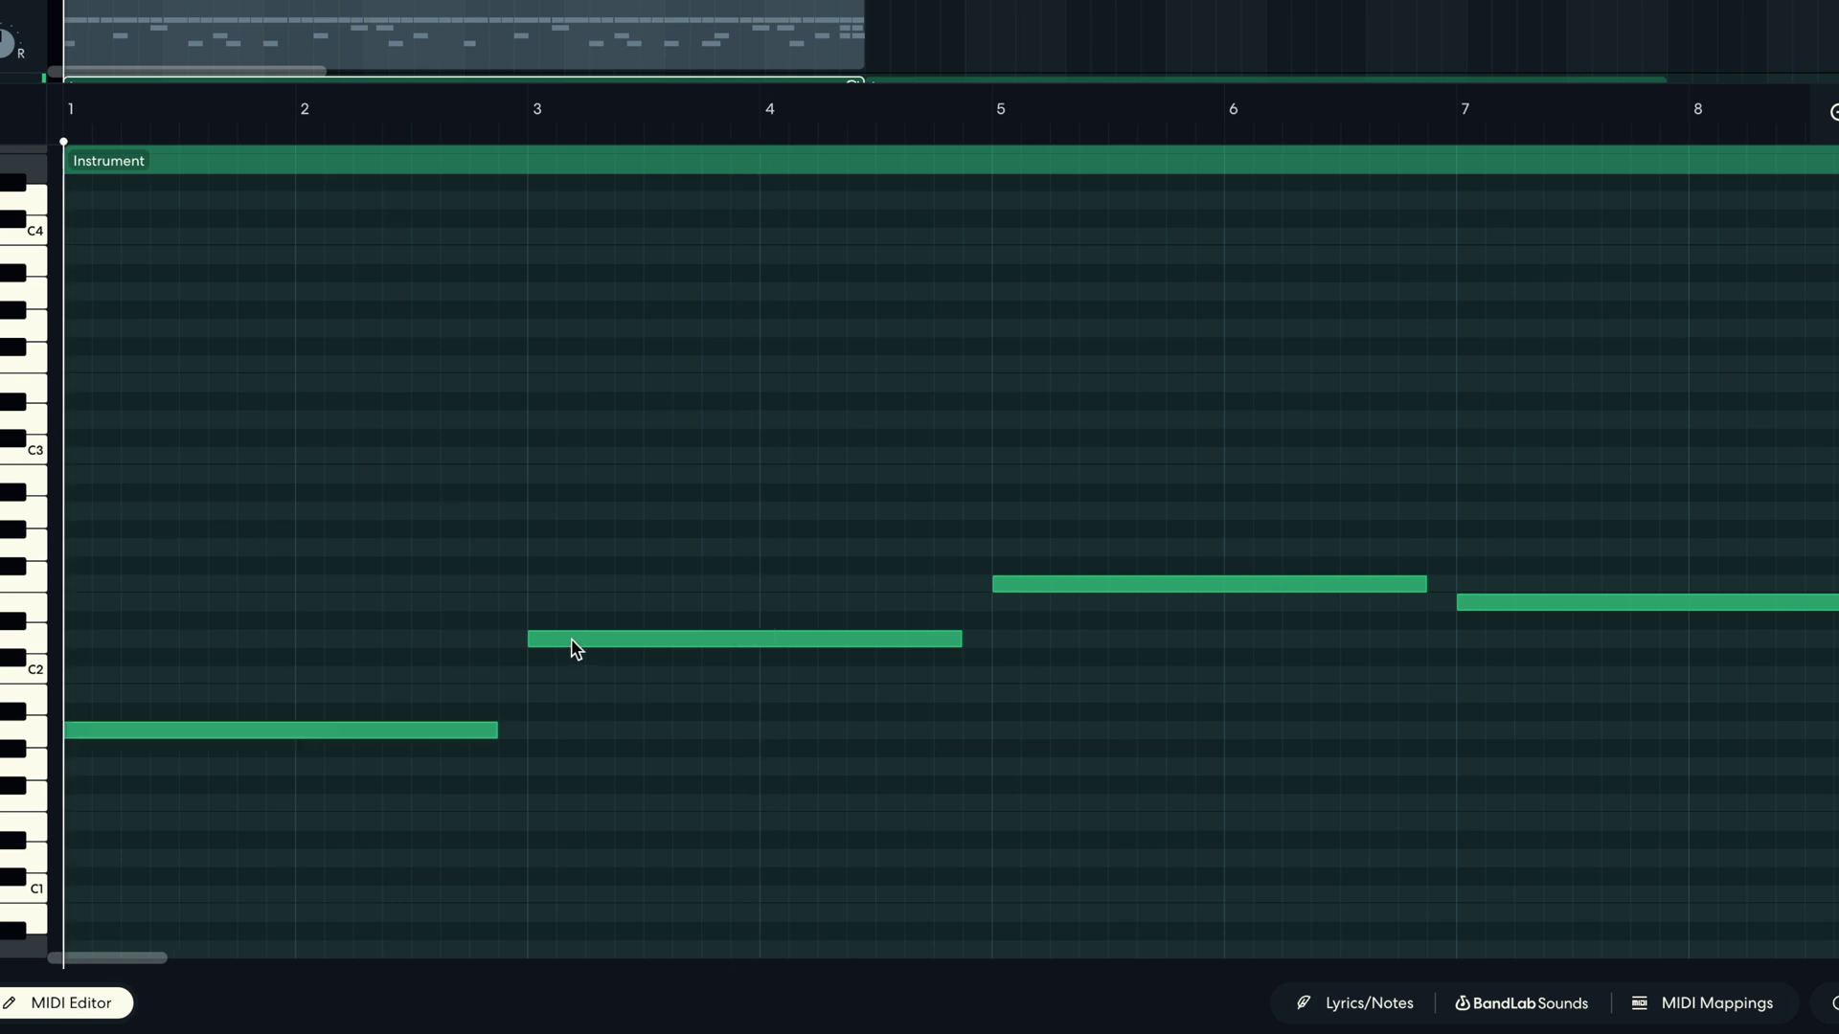
{"action": "left_click_drag", "start_coordinate": [574, 644], "coordinate": [553, 871]}
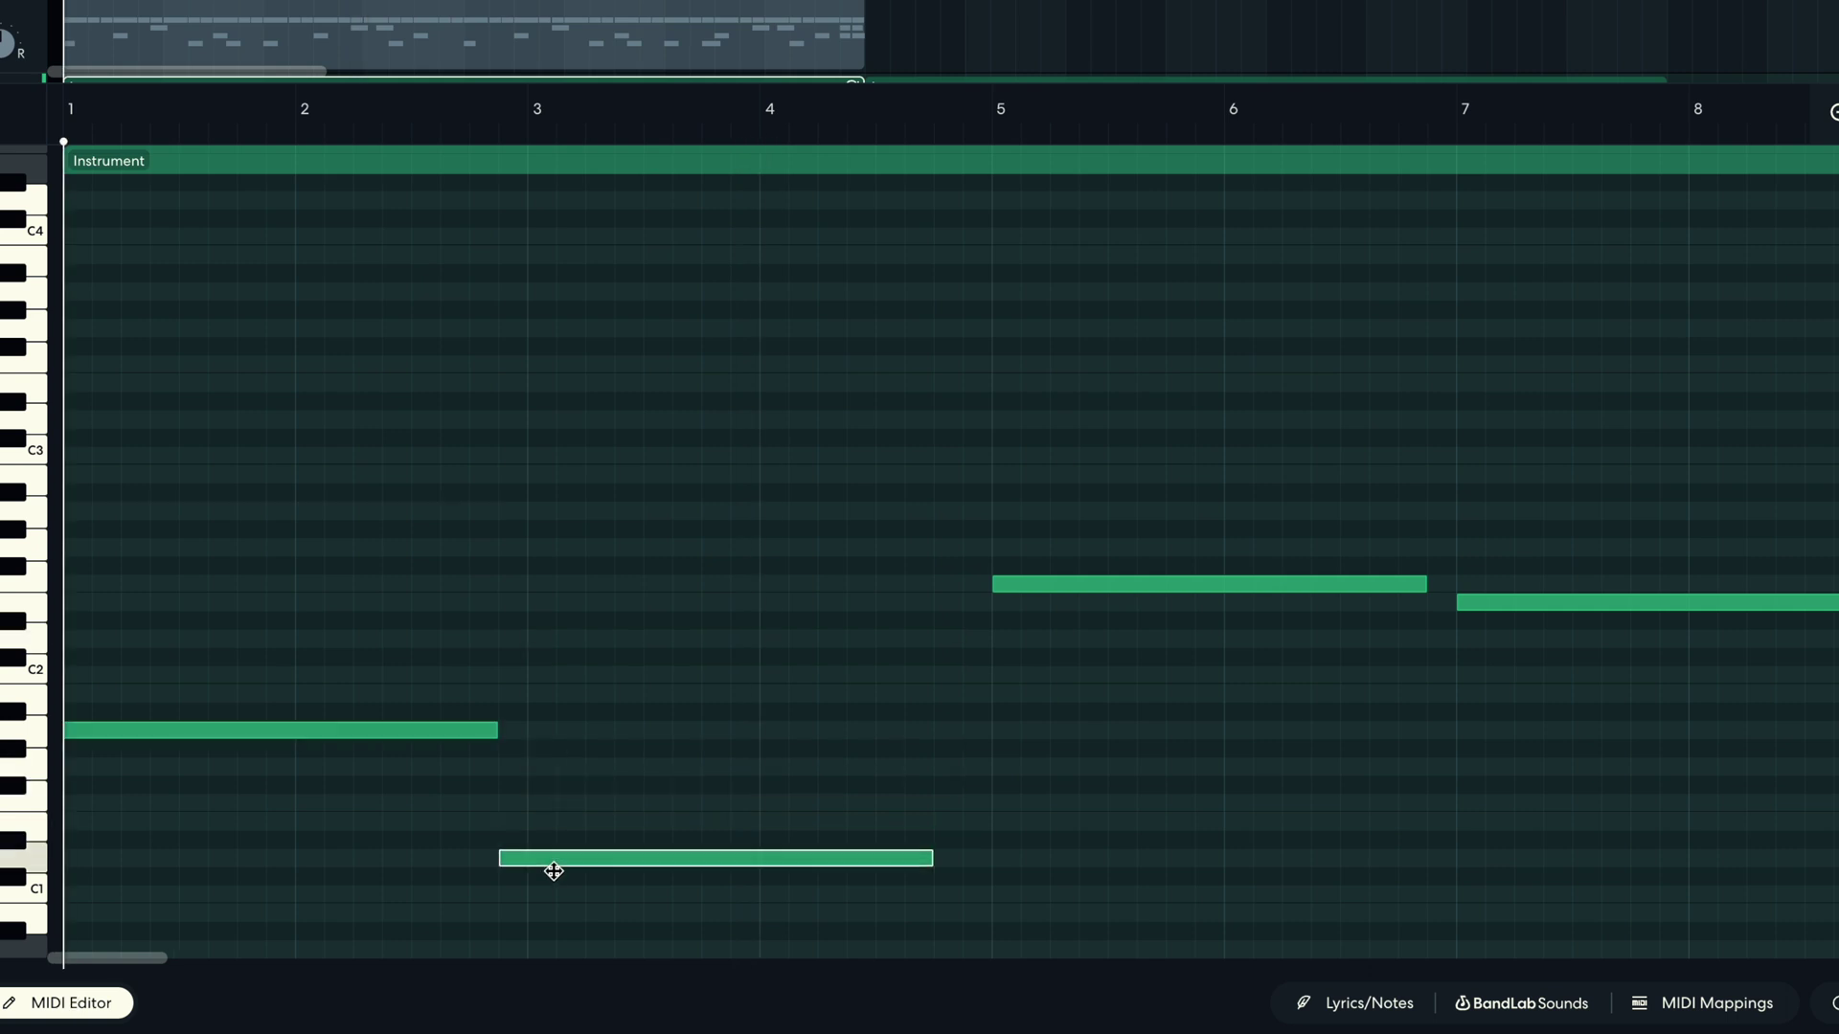
{"action": "key", "text": "space"}
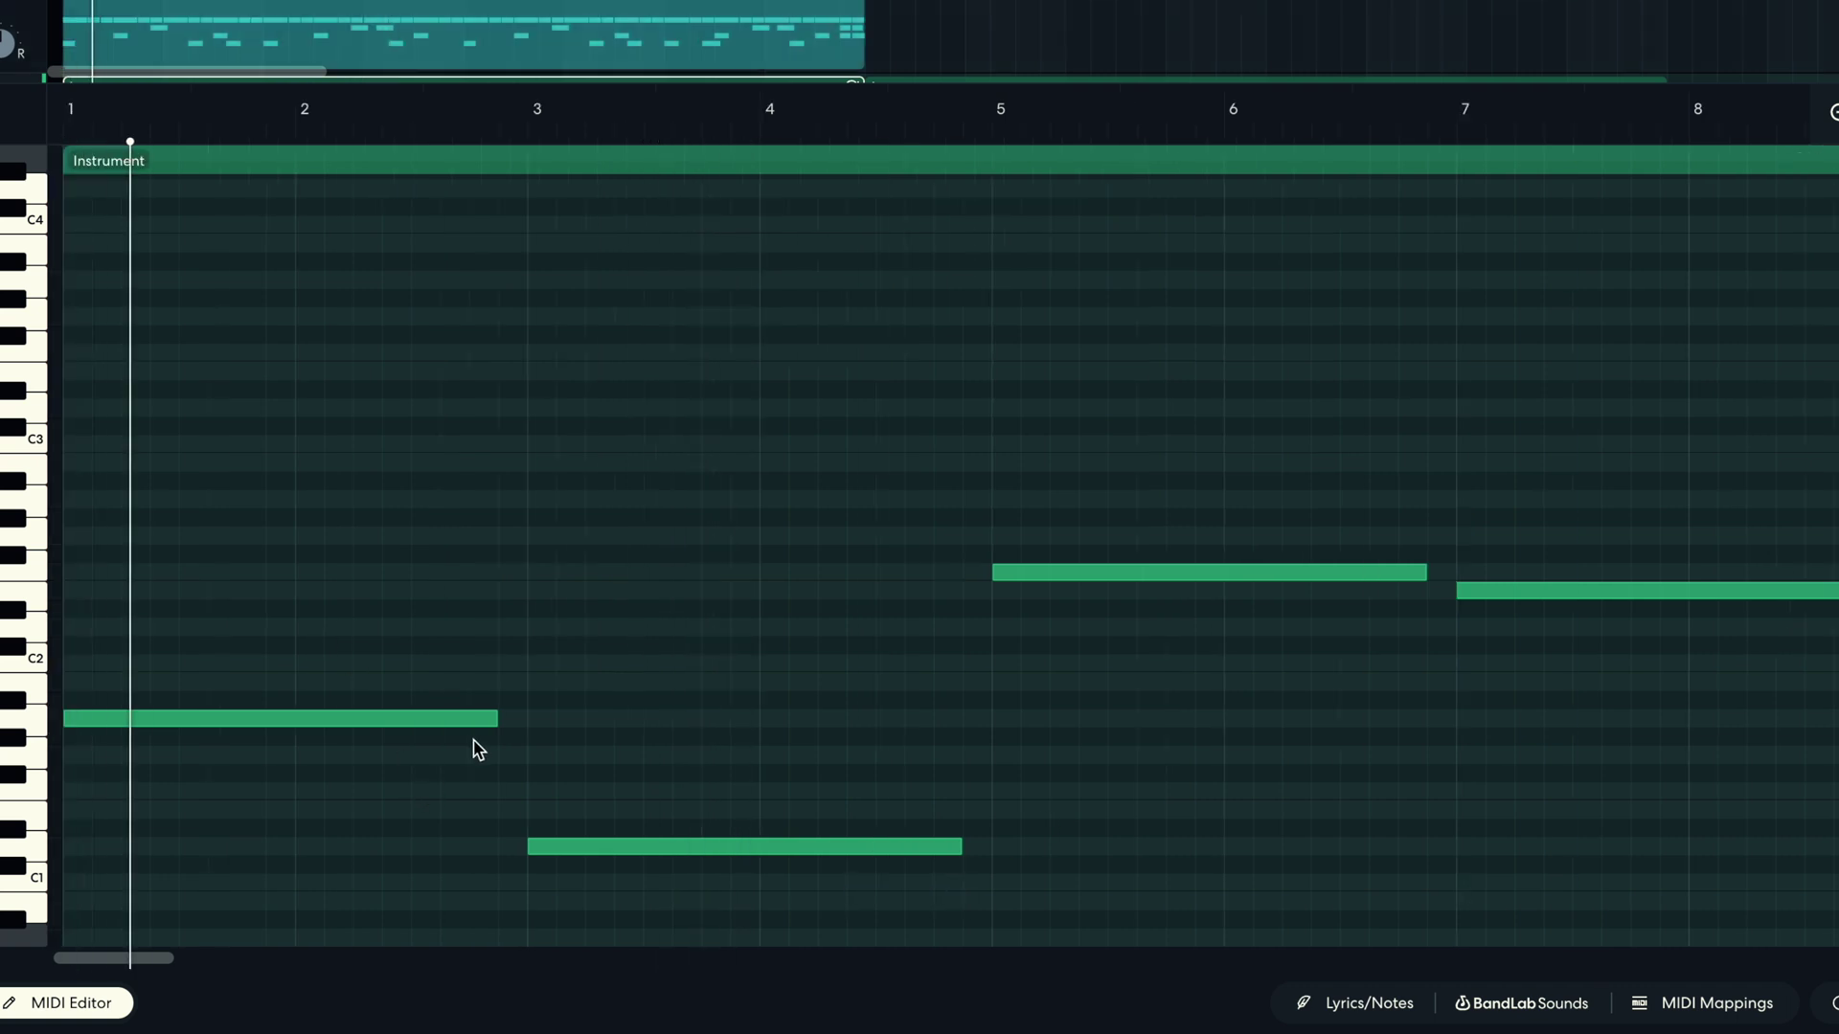
Step: Shorten the A1 bass note to about one bar and add a repeat about one beat long from beat 2 of bar 2
{"action": "left_click_drag", "start_coordinate": [494, 719], "coordinate": [309, 721]}
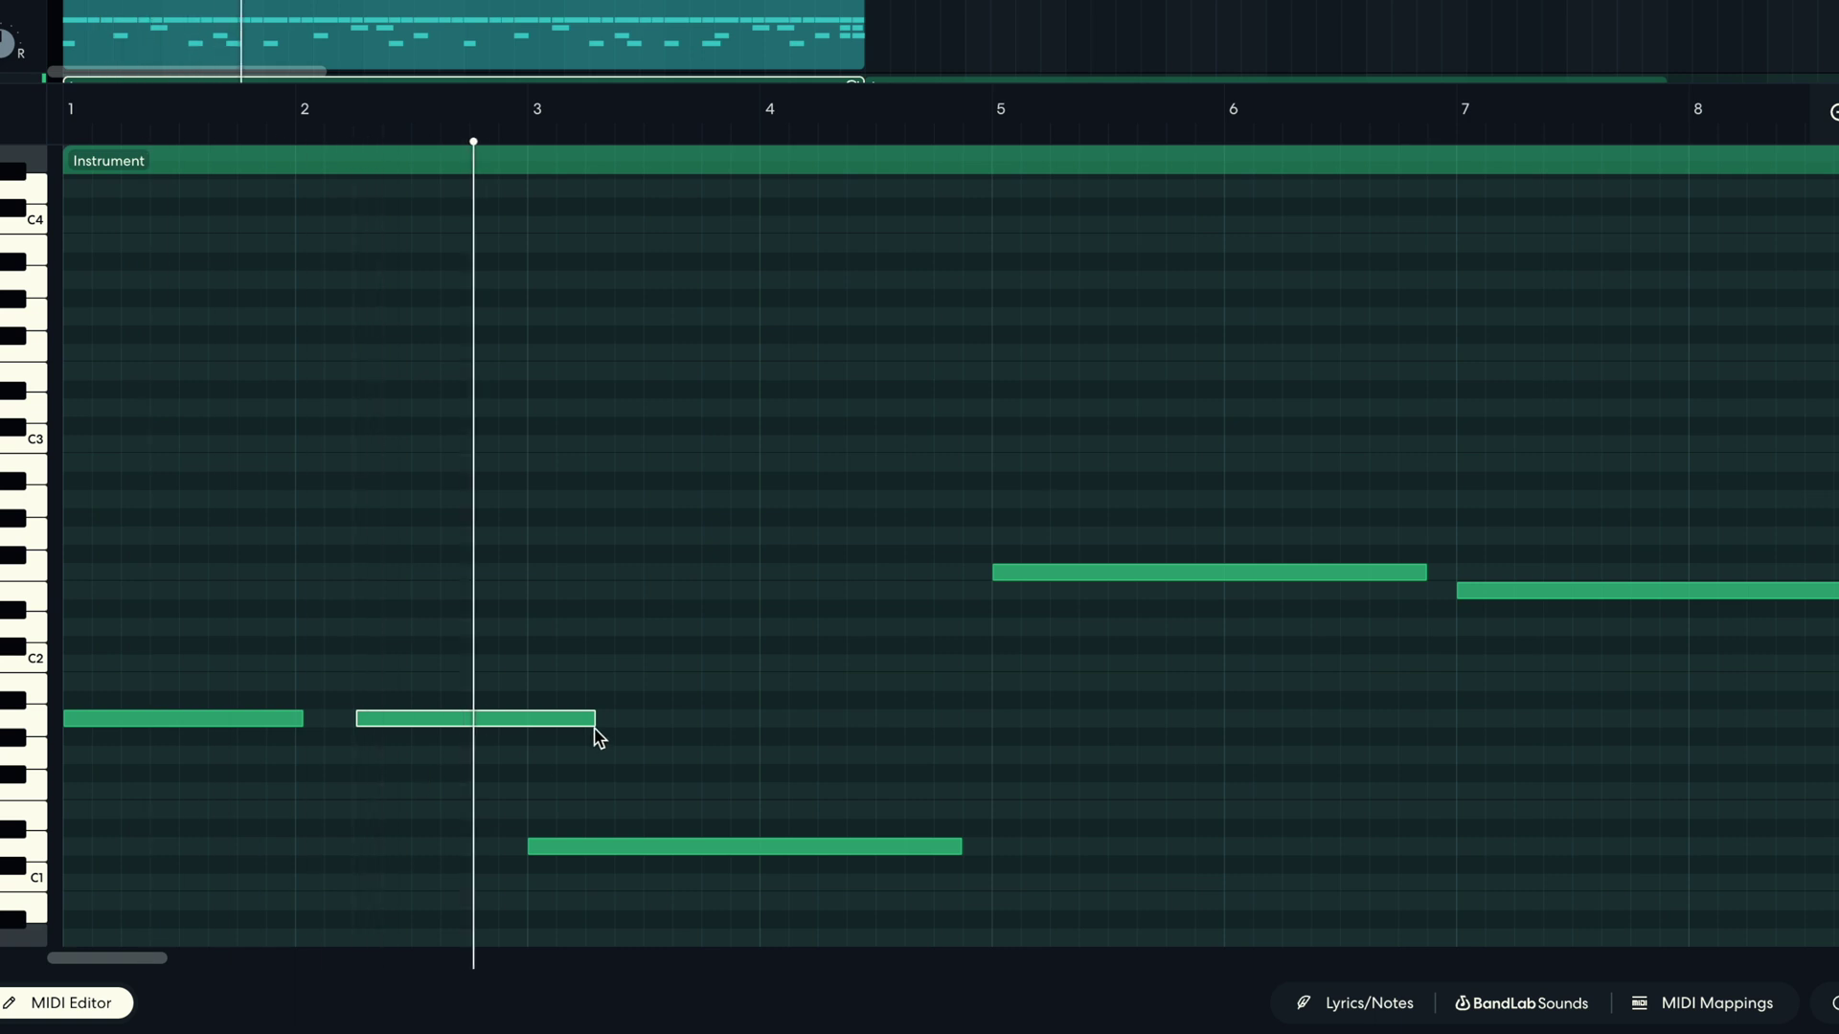
{"action": "left_click_drag", "start_coordinate": [593, 722], "coordinate": [415, 747]}
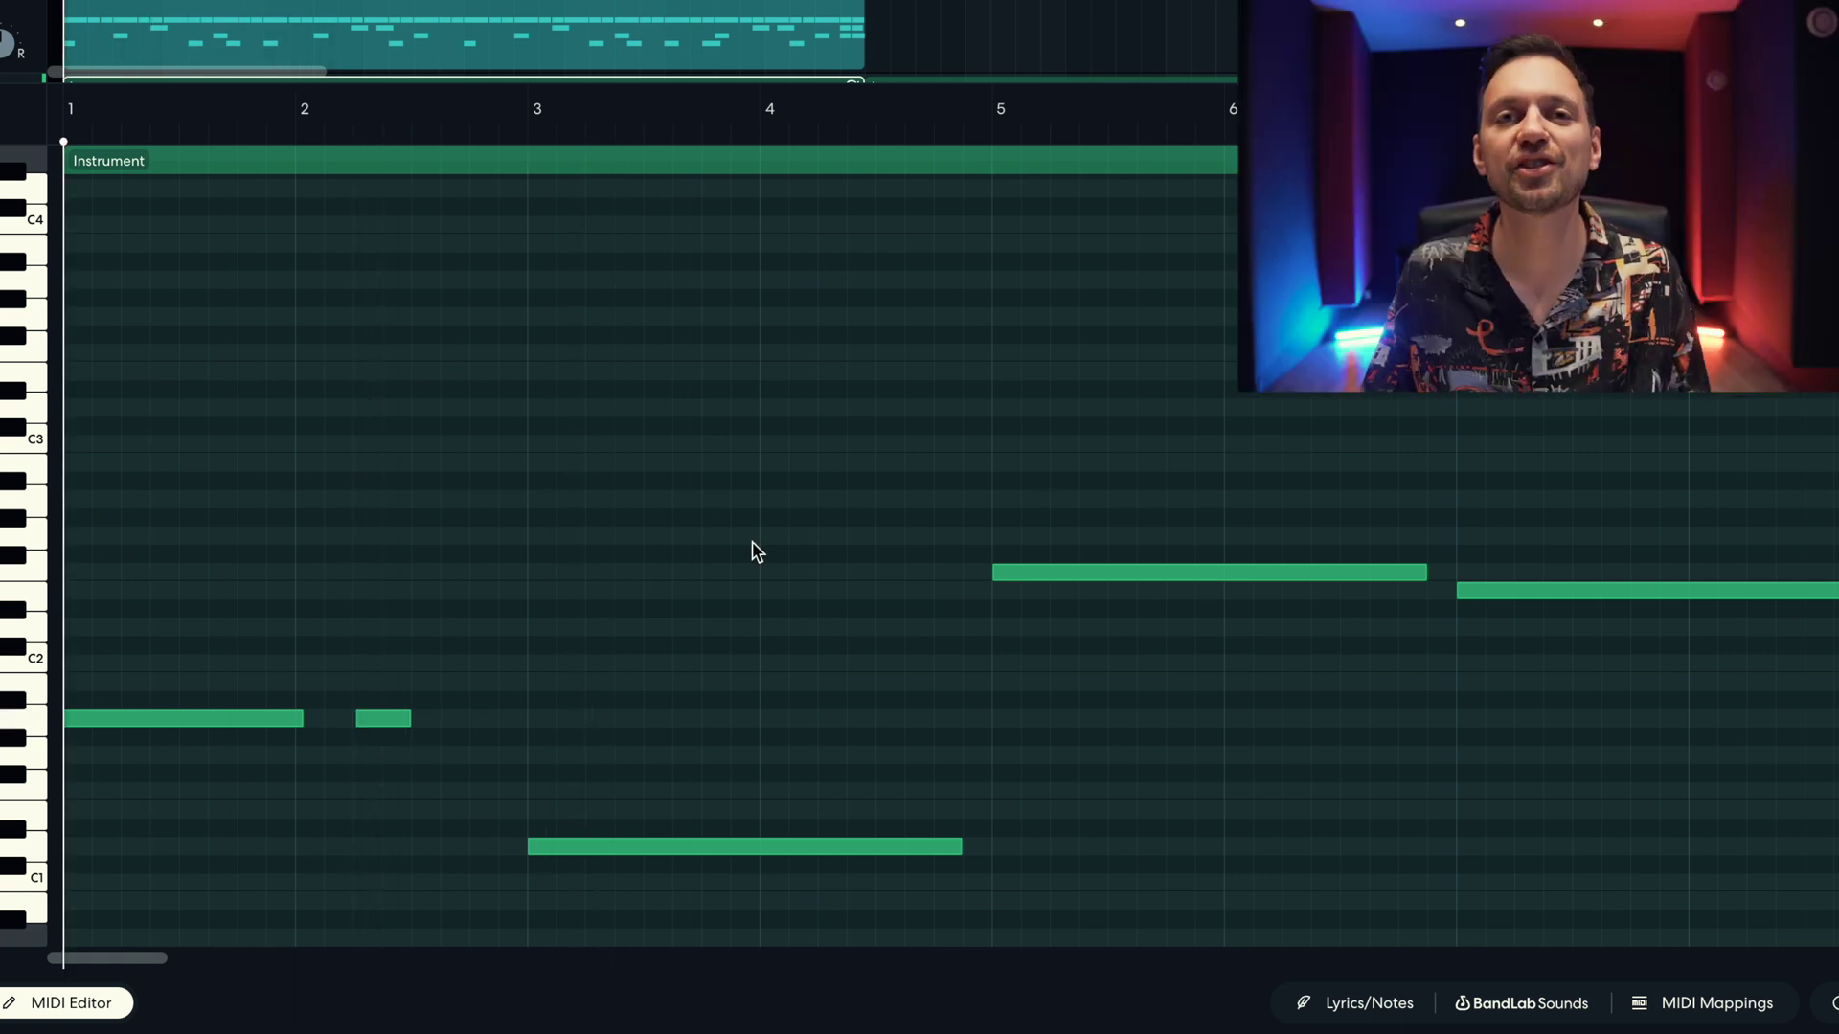
{"action": "key", "text": "e"}
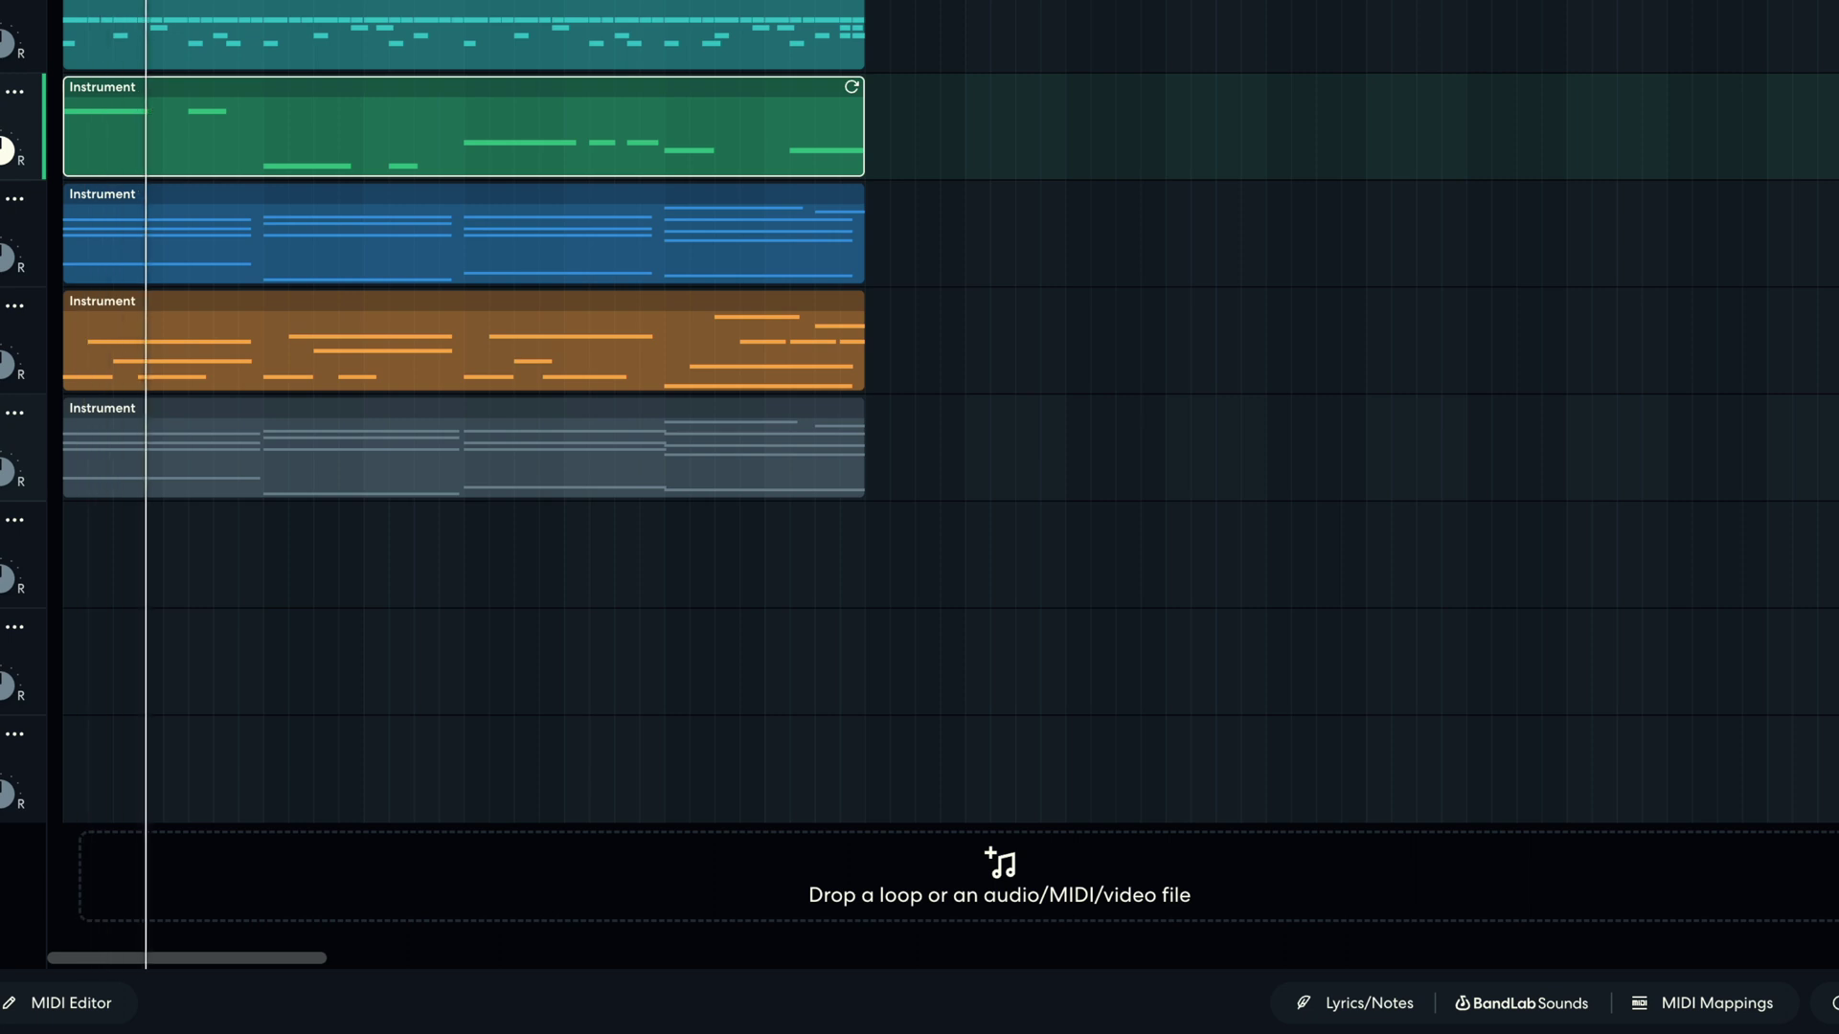